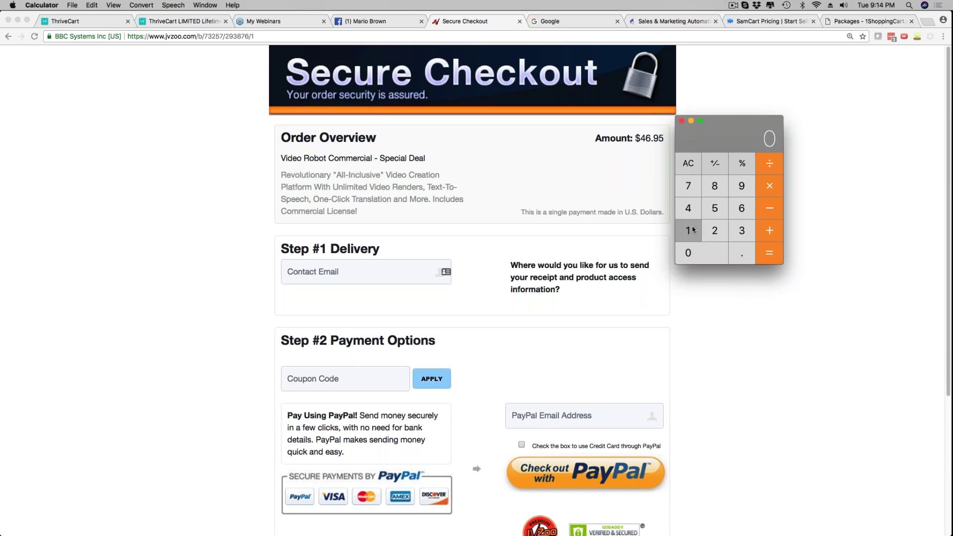
pyautogui.click(692, 253)
# Enter 100,000 times 5% in Calculator, restarting after mistaken entries
pyautogui.click(693, 252)
pyautogui.click(693, 253)
pyautogui.click(693, 253)
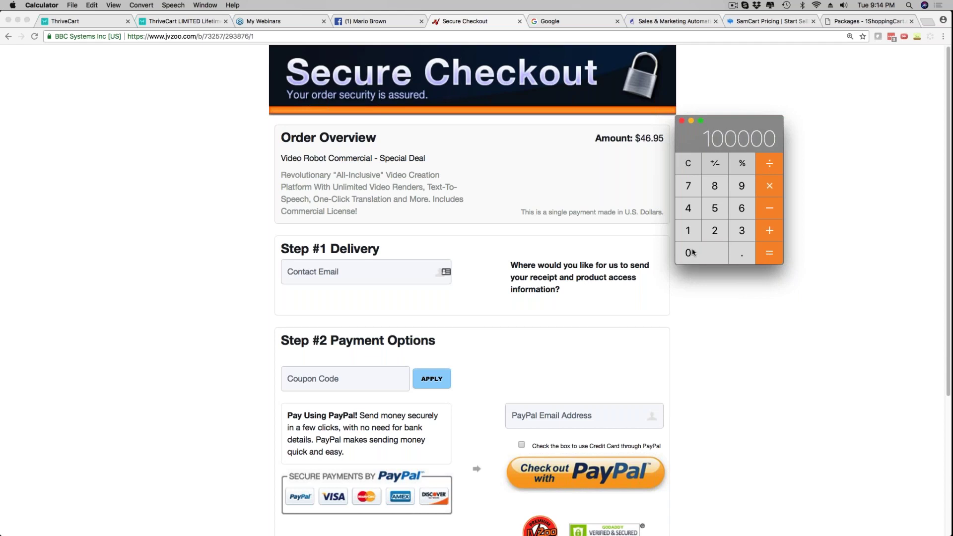
pyautogui.click(719, 212)
pyautogui.click(688, 170)
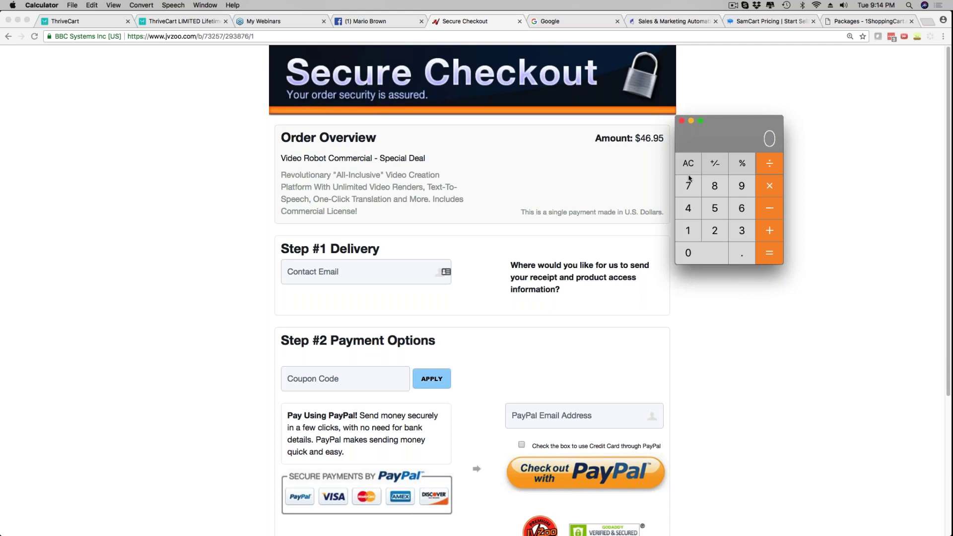
pyautogui.click(689, 232)
pyautogui.click(695, 253)
pyautogui.click(695, 253)
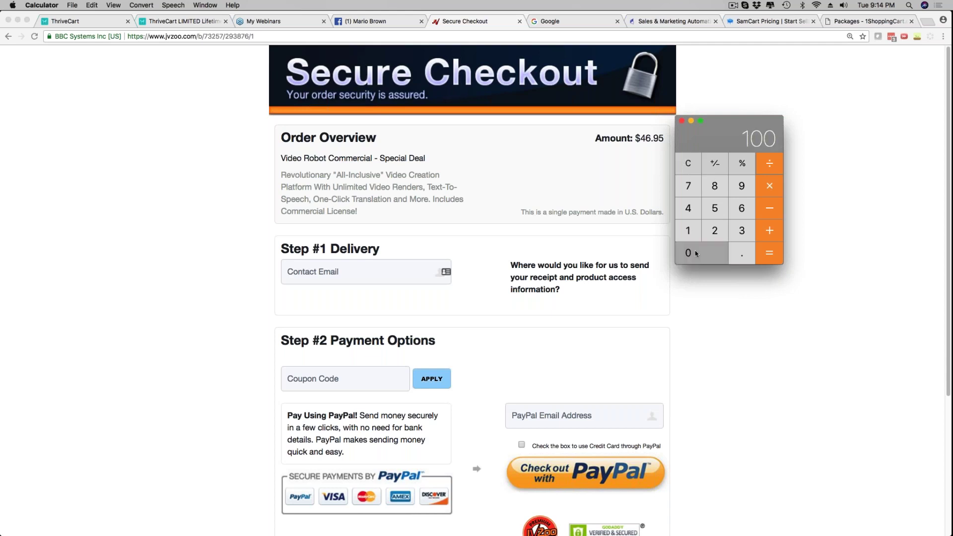
pyautogui.tripleClick(695, 253)
pyautogui.click(688, 163)
pyautogui.click(690, 232)
pyautogui.click(690, 253)
pyautogui.click(690, 253)
pyautogui.click(718, 214)
pyautogui.click(742, 163)
# Clear and re-enter the figures, ending with the 5% fee of 5000 on the display
pyautogui.click(688, 162)
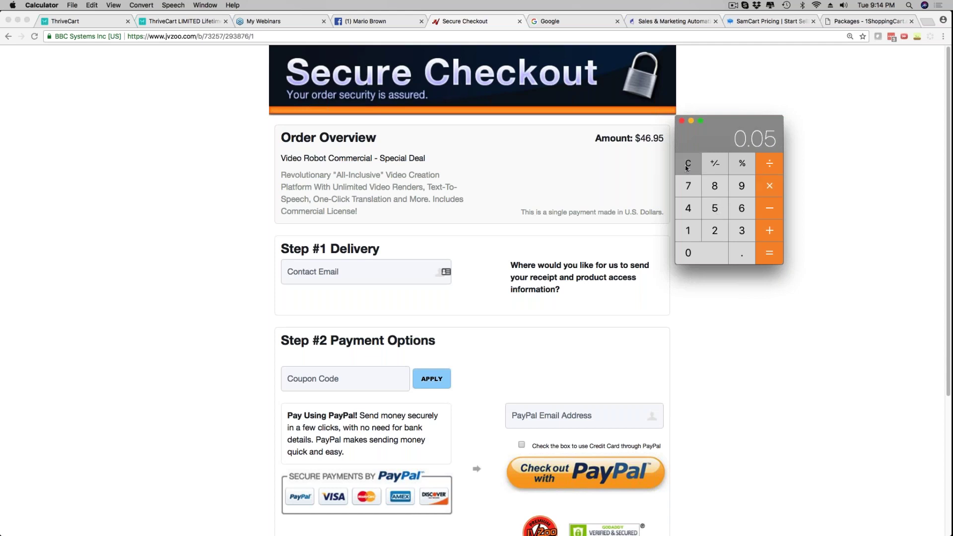
pyautogui.click(690, 231)
pyautogui.click(695, 254)
pyautogui.click(695, 253)
pyautogui.click(695, 253)
pyautogui.click(695, 253)
pyautogui.click(695, 253)
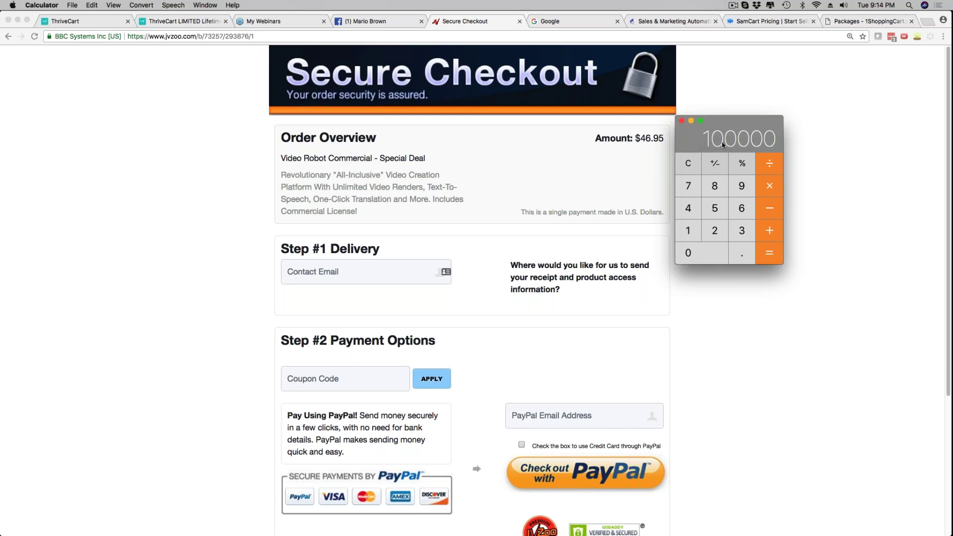
pyautogui.click(714, 208)
pyautogui.click(688, 162)
pyautogui.click(715, 208)
pyautogui.click(714, 229)
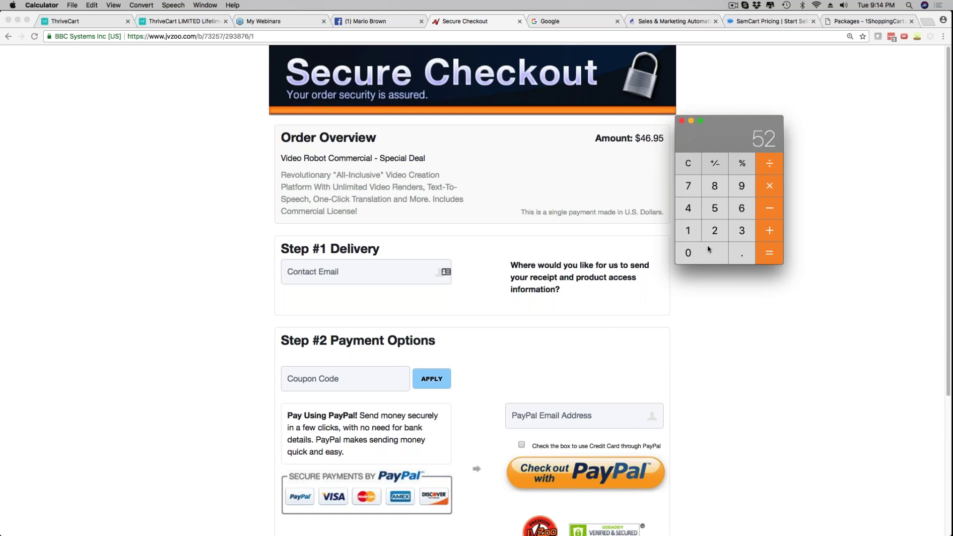
pyautogui.click(688, 163)
pyautogui.click(708, 214)
pyautogui.doubleClick(691, 253)
pyautogui.click(691, 252)
# Search 'jvzoo transaction fee', highlight the fixed 5% commission, then return to the ThriveCart checkout
pyautogui.click(927, 22)
pyautogui.write('jvzoo ')
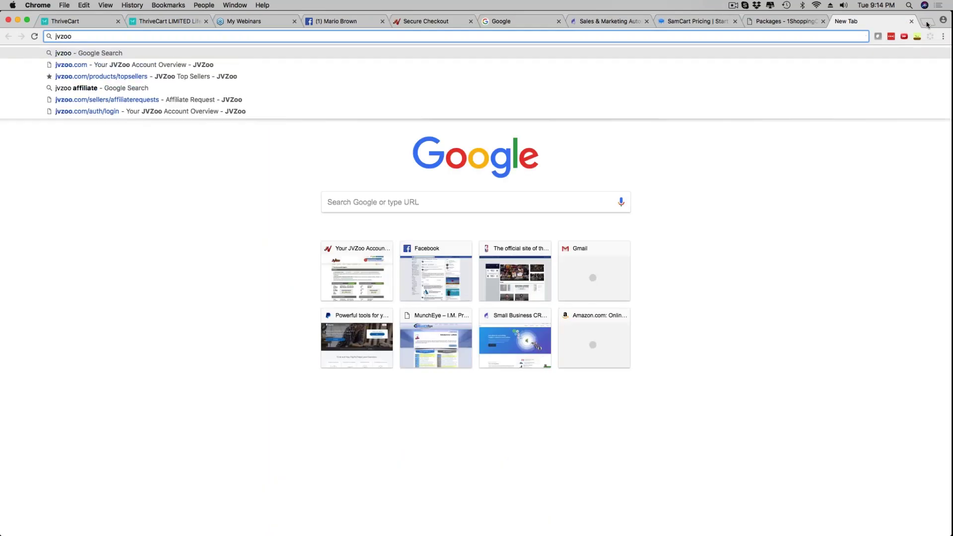
pyautogui.write('transaction fee')
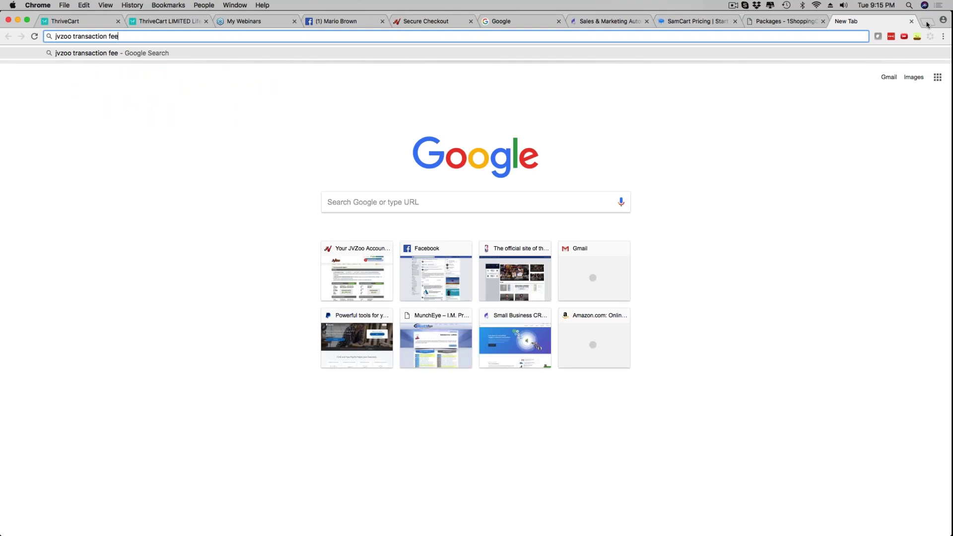
pyautogui.press('Return')
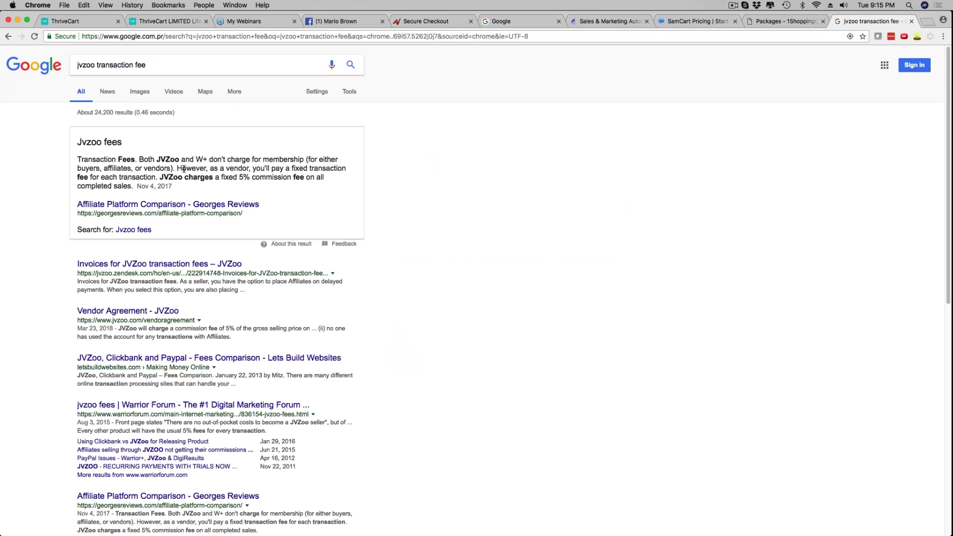
pyautogui.moveTo(215, 177); pyautogui.dragTo(301, 181)
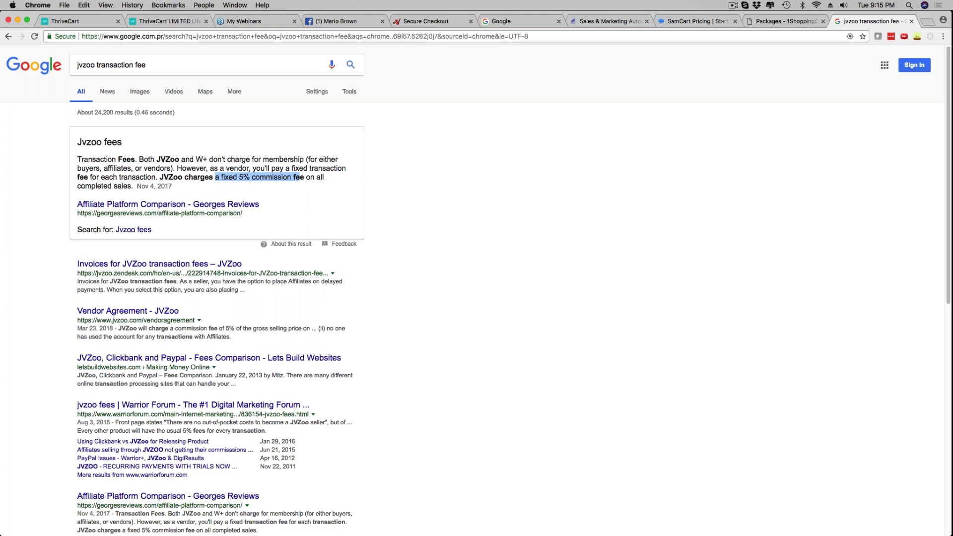
pyautogui.click(169, 21)
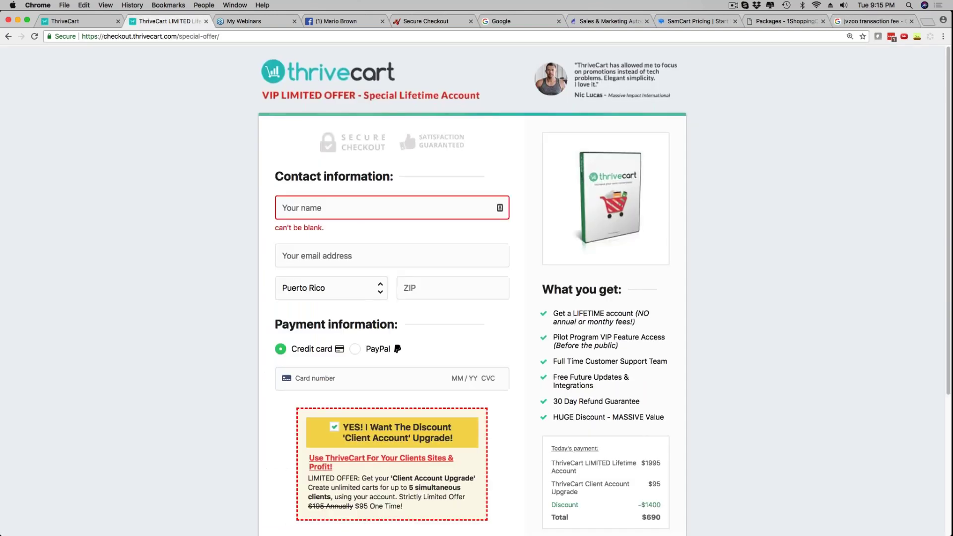
# Scroll through the special-offer checkout page, then switch to the ThriveCart dashboard
pyautogui.scroll(-5, 330, 206)
pyautogui.scroll(2, 694, 210)
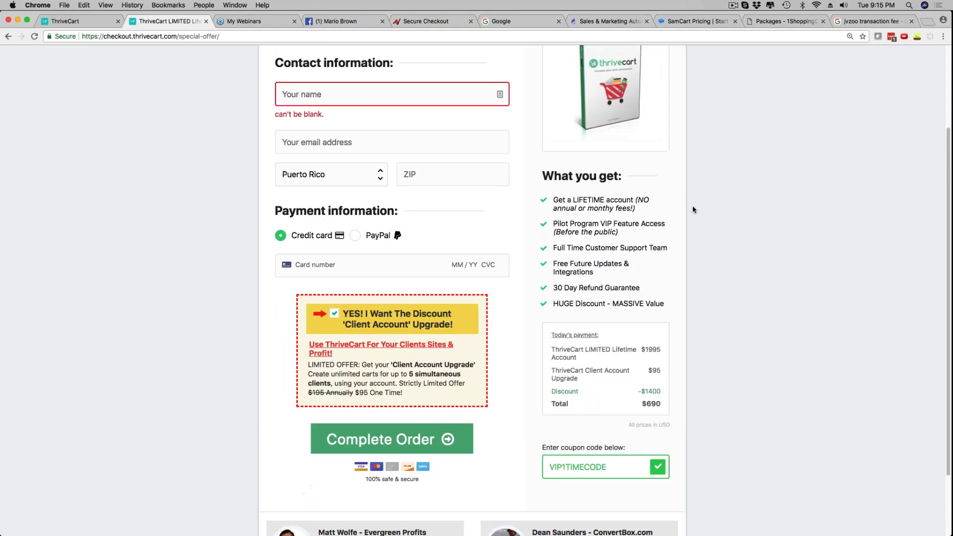
pyautogui.scroll(3, 693, 209)
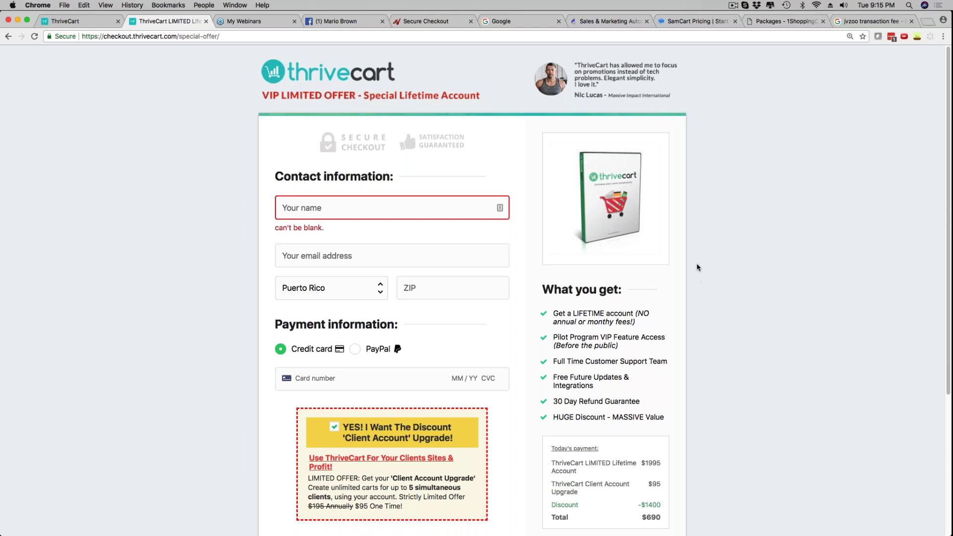
pyautogui.scroll(-2, 697, 268)
pyautogui.scroll(-1, 697, 265)
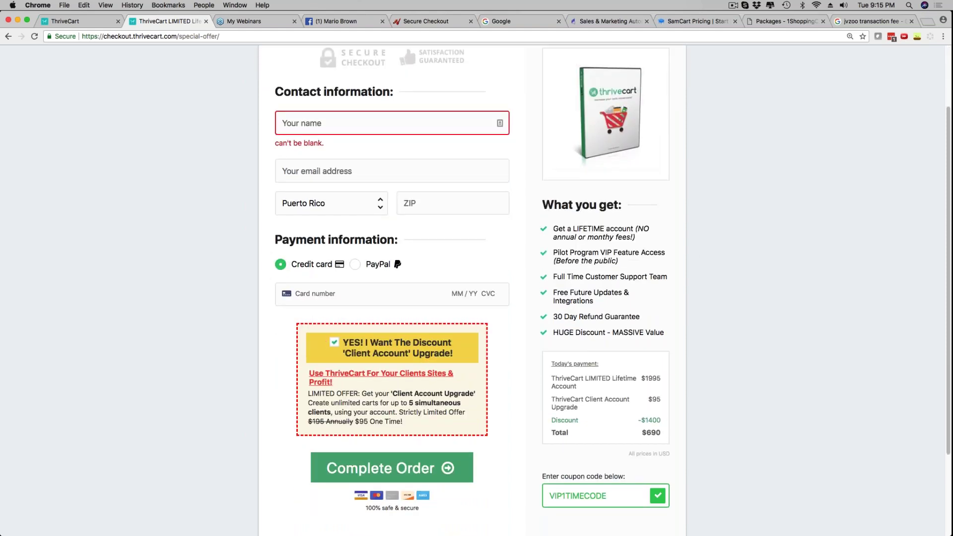
pyautogui.scroll(3, 209, 264)
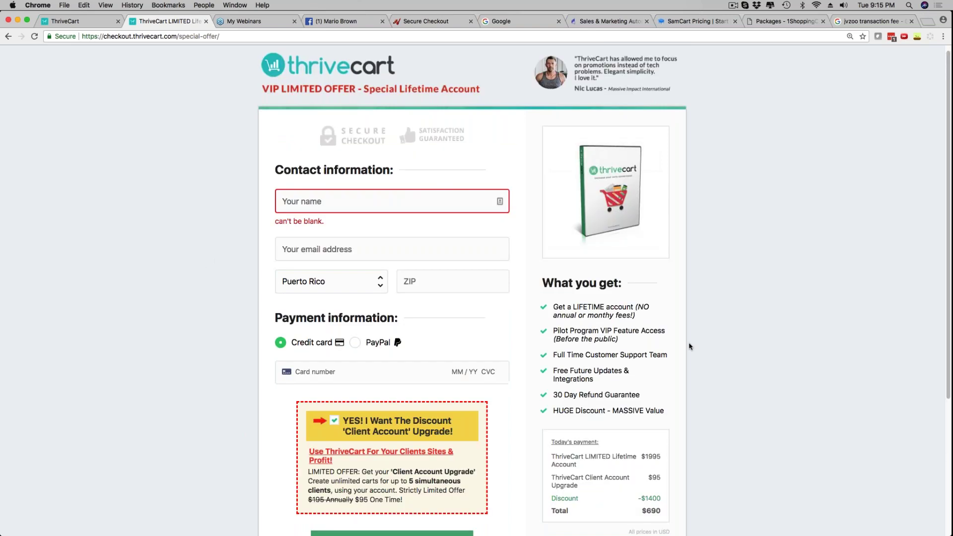
pyautogui.scroll(-7, 398, 292)
pyautogui.scroll(7, 373, 188)
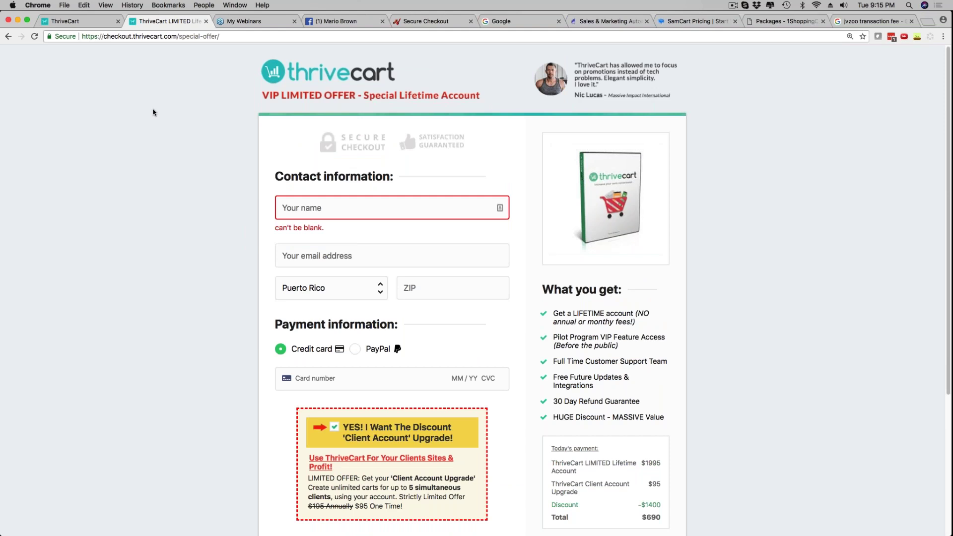
pyautogui.click(65, 22)
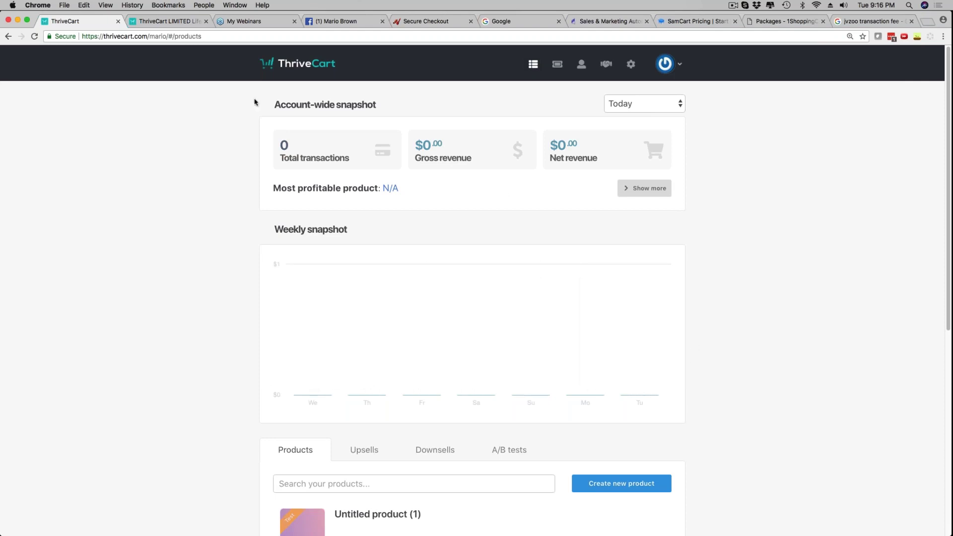
pyautogui.click(160, 22)
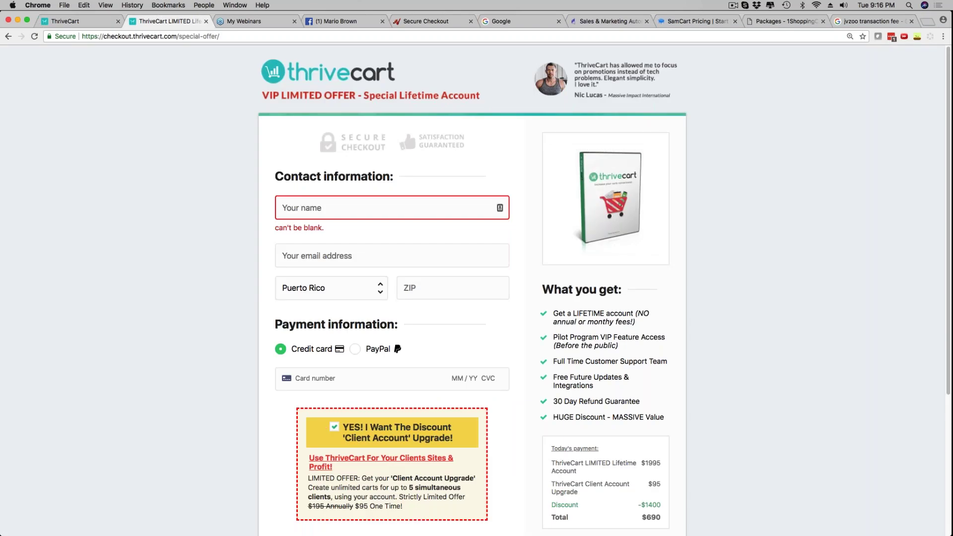
pyautogui.scroll(-2, 302, 287)
pyautogui.scroll(2, 301, 287)
pyautogui.click(65, 22)
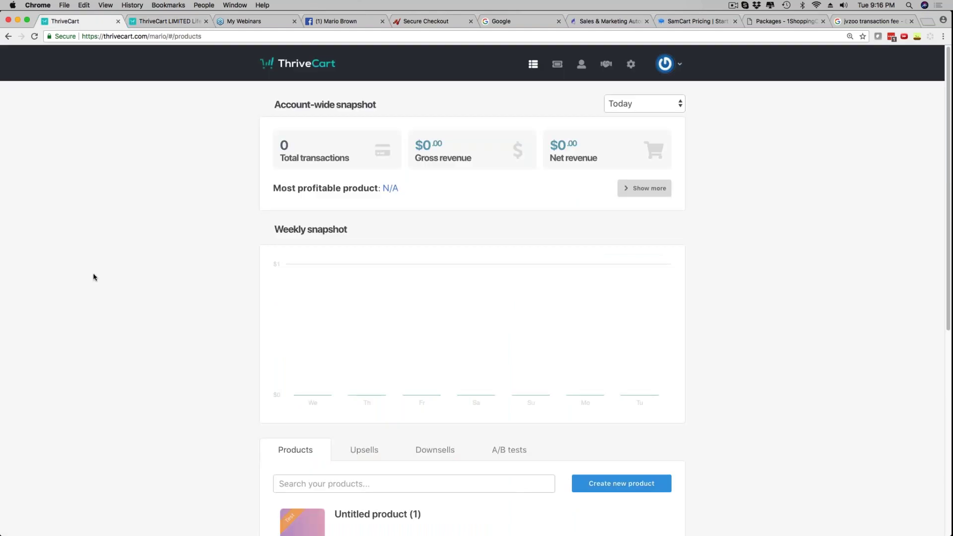
pyautogui.scroll(-3, 181, 283)
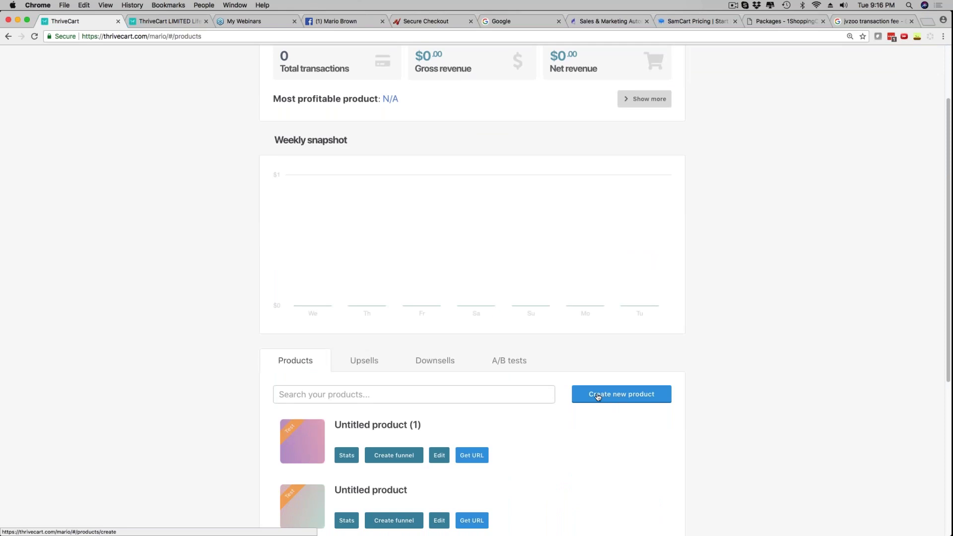
# Create a new product, enter its demo product name, and continue to Pricing
pyautogui.click(628, 400)
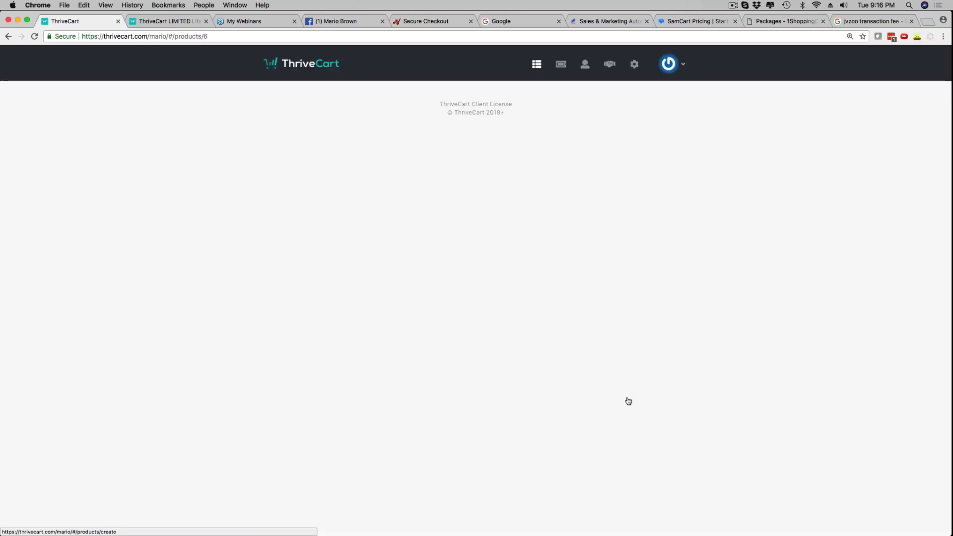
pyautogui.click(379, 195)
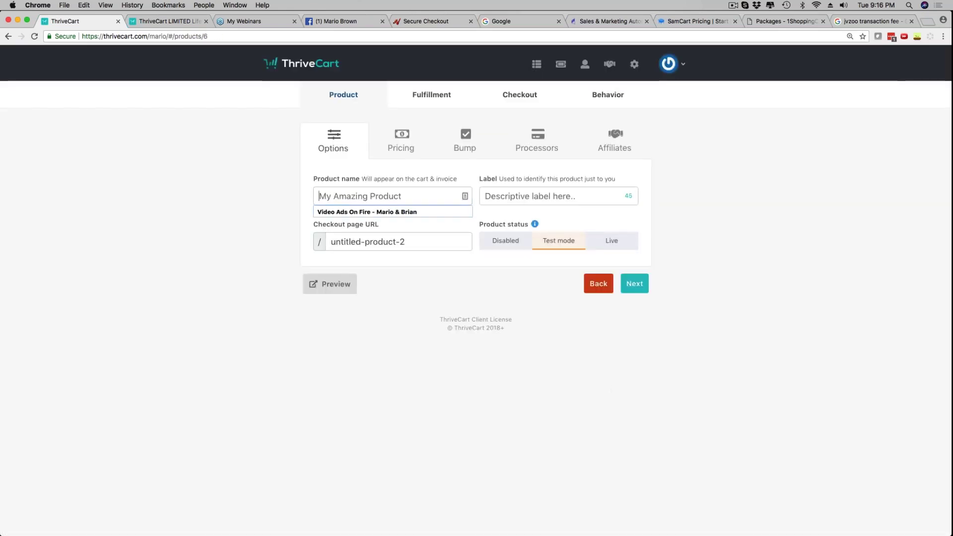
pyautogui.write("Mario's Demo Product")
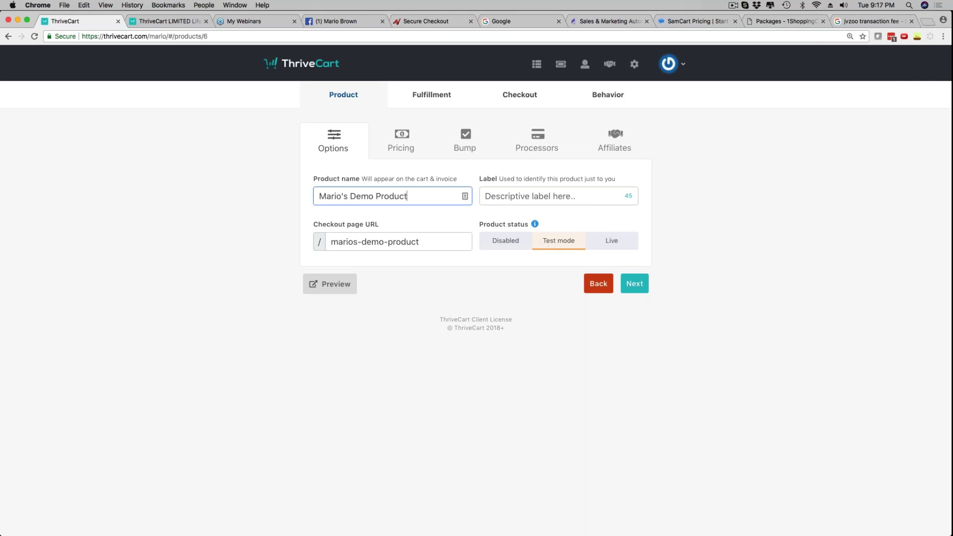
pyautogui.click(635, 285)
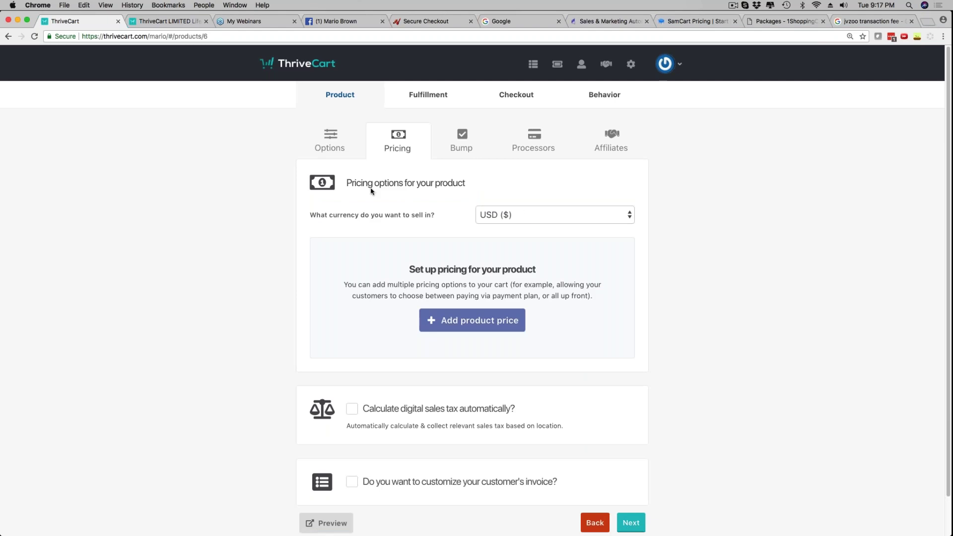
# Keep USD currency and add a one-time fee price option of $27
pyautogui.click(535, 219)
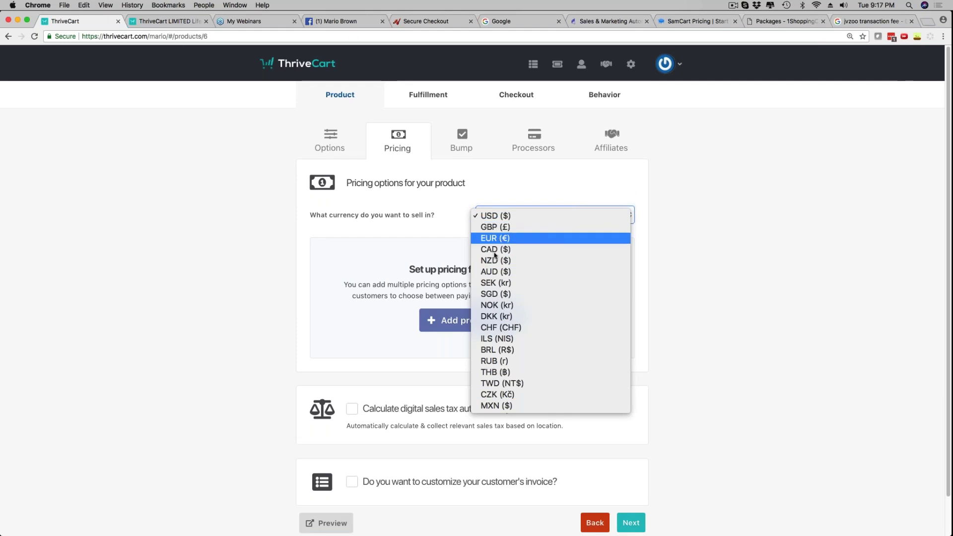
pyautogui.click(501, 215)
pyautogui.scroll(-1, 412, 264)
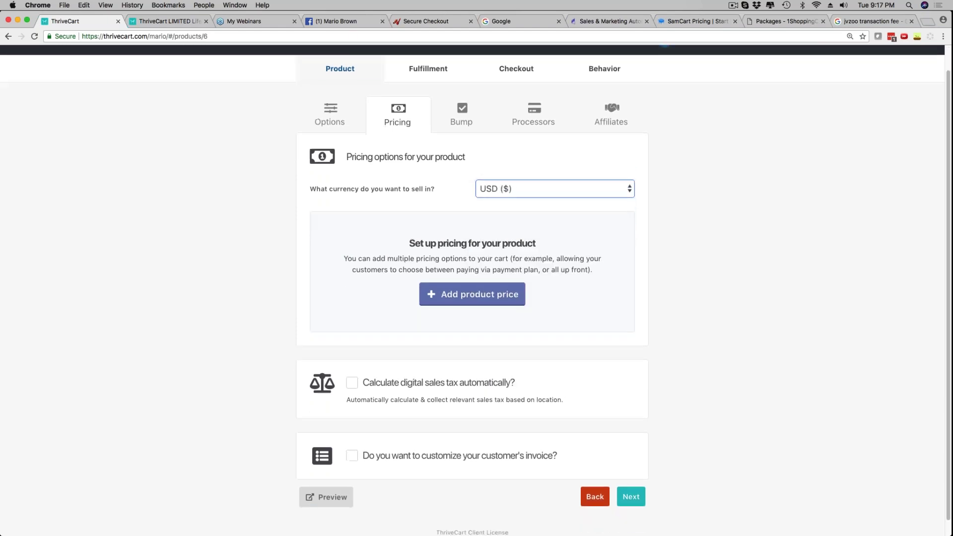
pyautogui.click(476, 297)
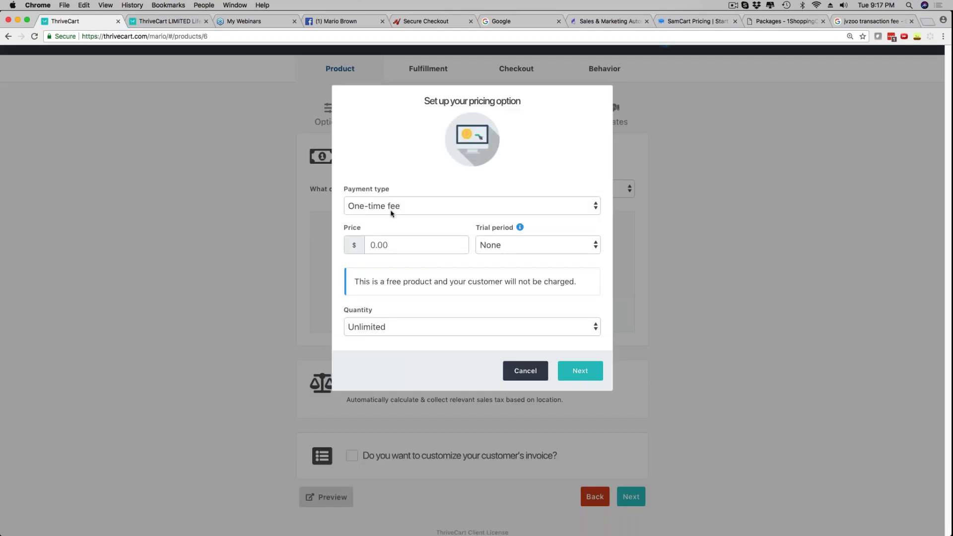
pyautogui.click(373, 208)
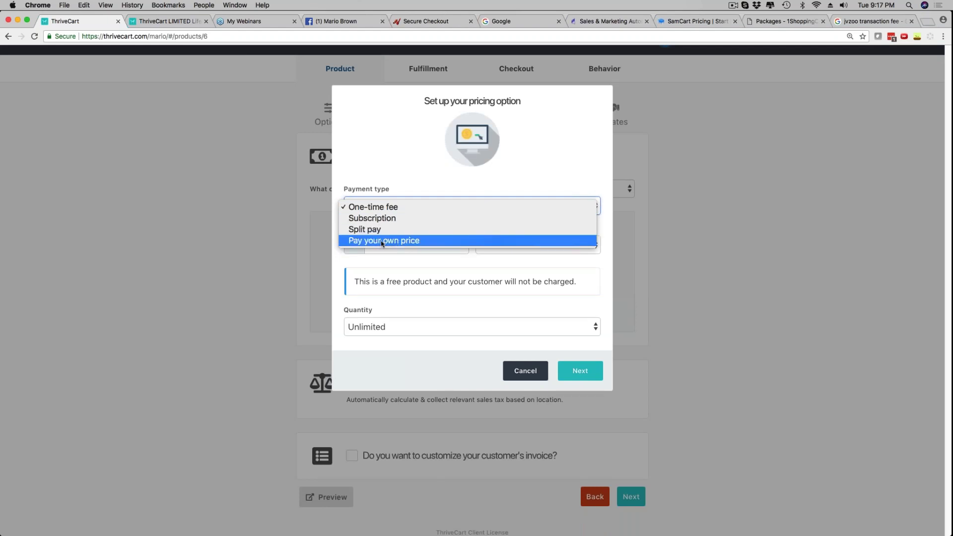
pyautogui.click(376, 213)
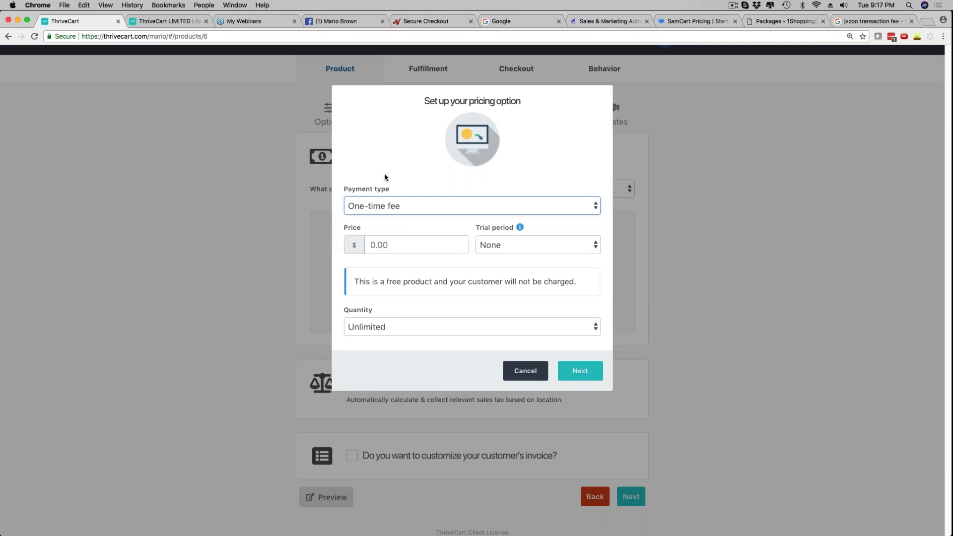
pyautogui.click(381, 245)
pyautogui.write('27')
pyautogui.click(442, 264)
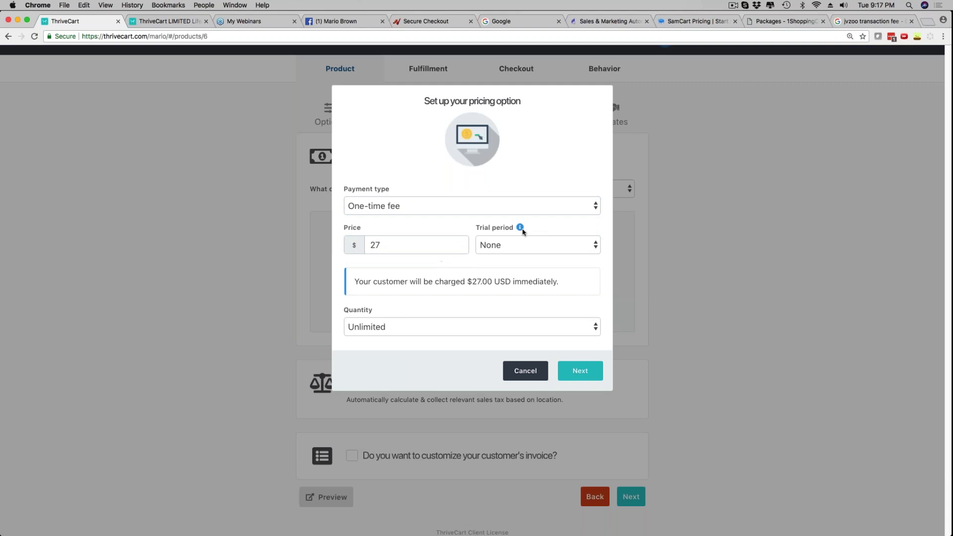
# Leave the trial period at None and quantity Unlimited, then continue to naming the option
pyautogui.click(545, 246)
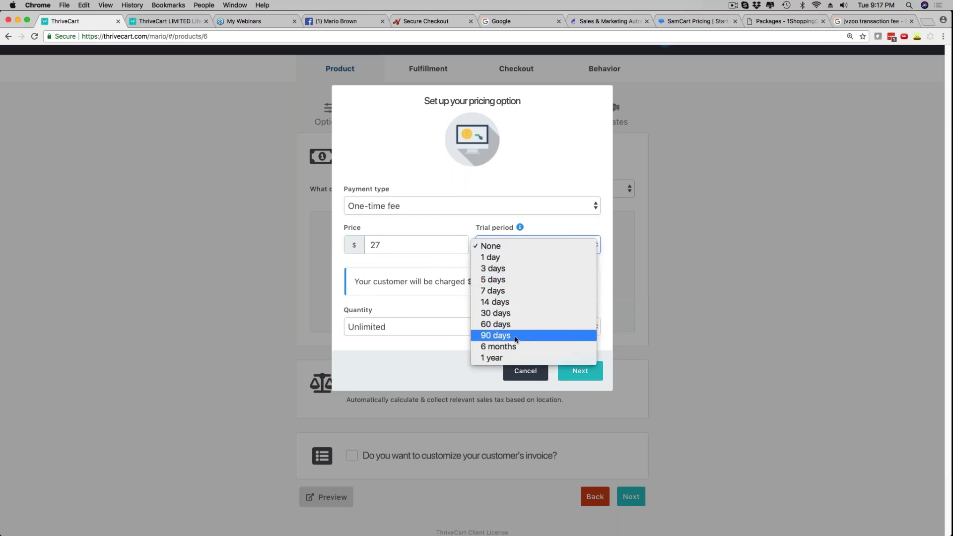
pyautogui.click(545, 237)
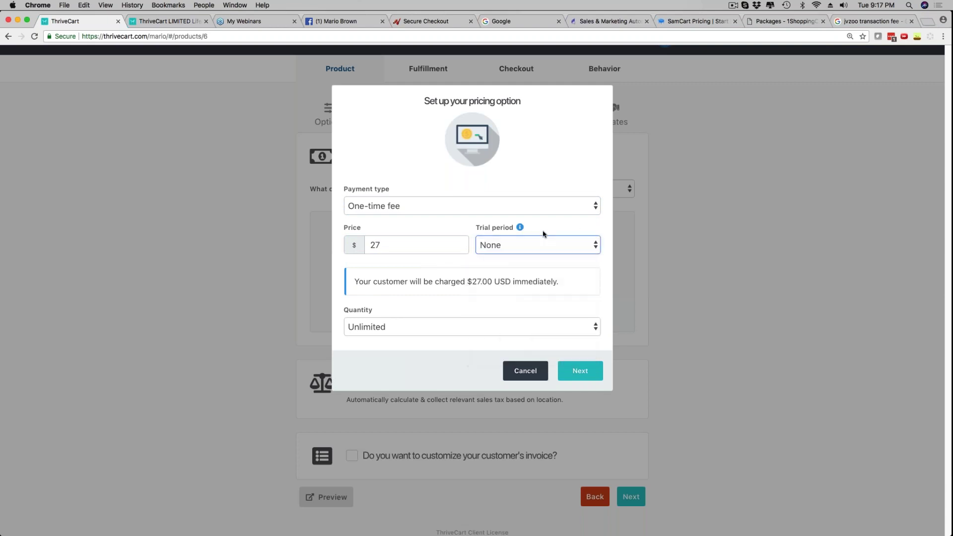
pyautogui.click(406, 247)
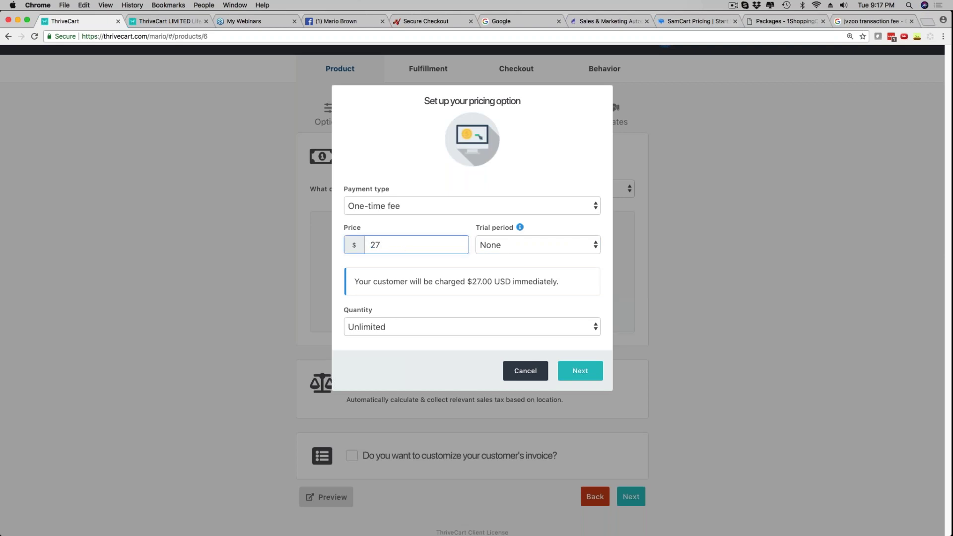
pyautogui.click(381, 282)
pyautogui.click(387, 328)
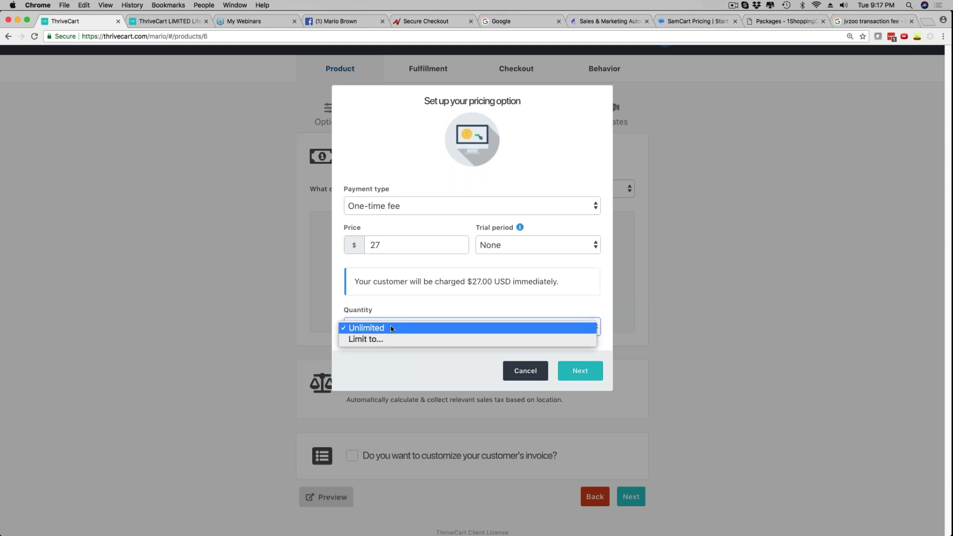
pyautogui.click(371, 360)
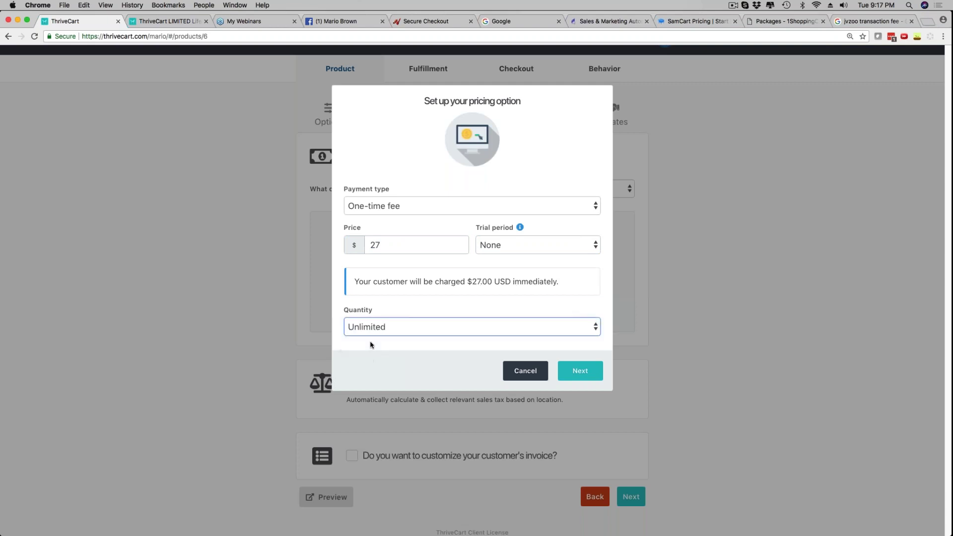
pyautogui.click(577, 374)
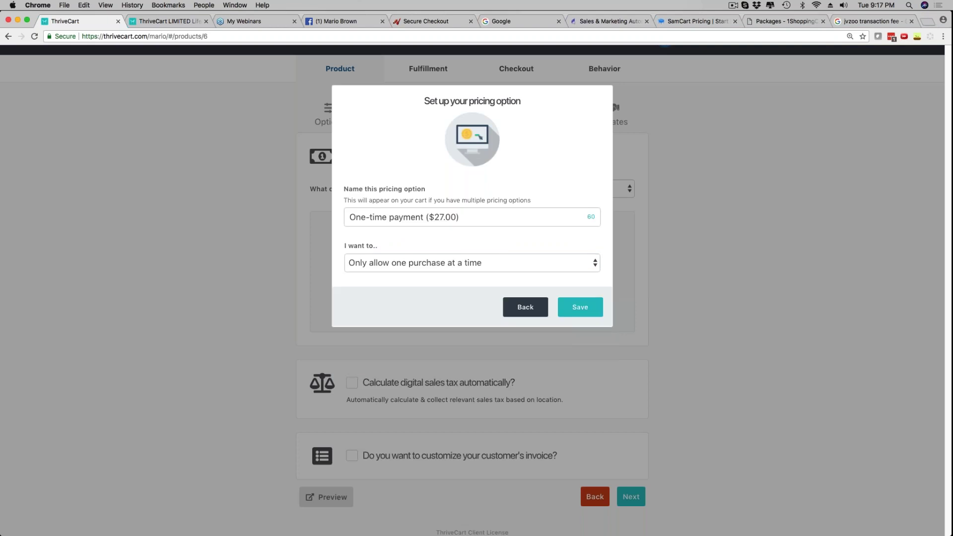
# Save the 'One-time payment ($27.00)' pricing option in USD
pyautogui.click(584, 307)
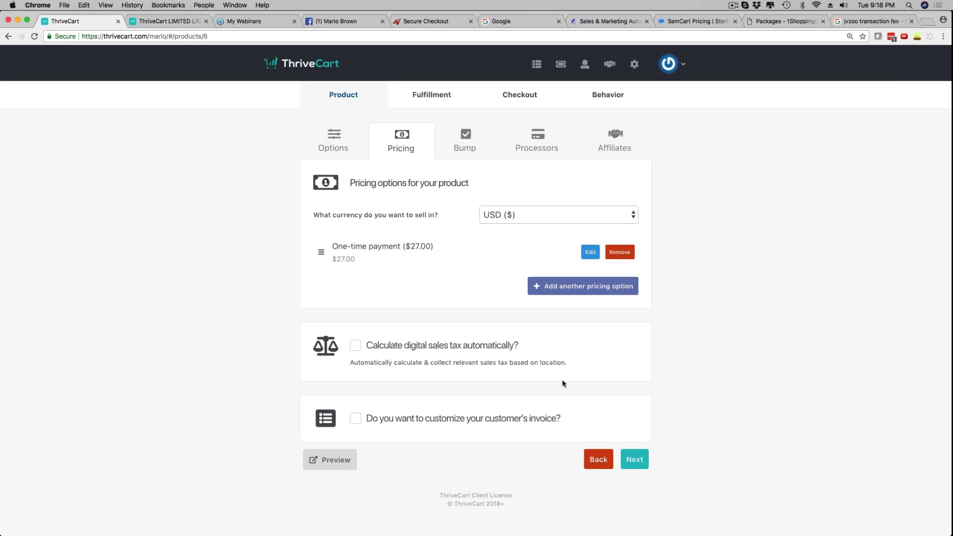
# Go to the product's Bump tab, then switch to the webinar control panel
pyautogui.click(636, 460)
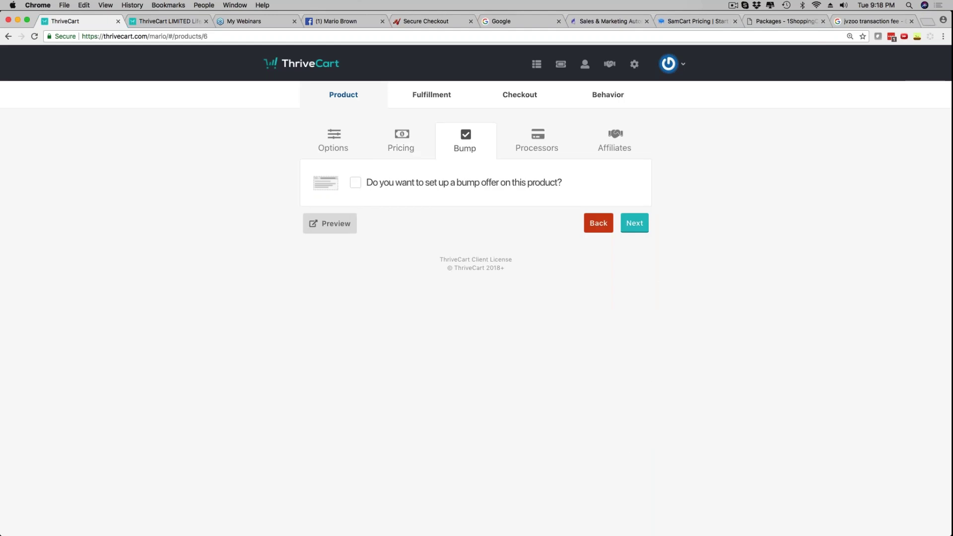
pyautogui.click(344, 226)
pyautogui.moveTo(491, 519)
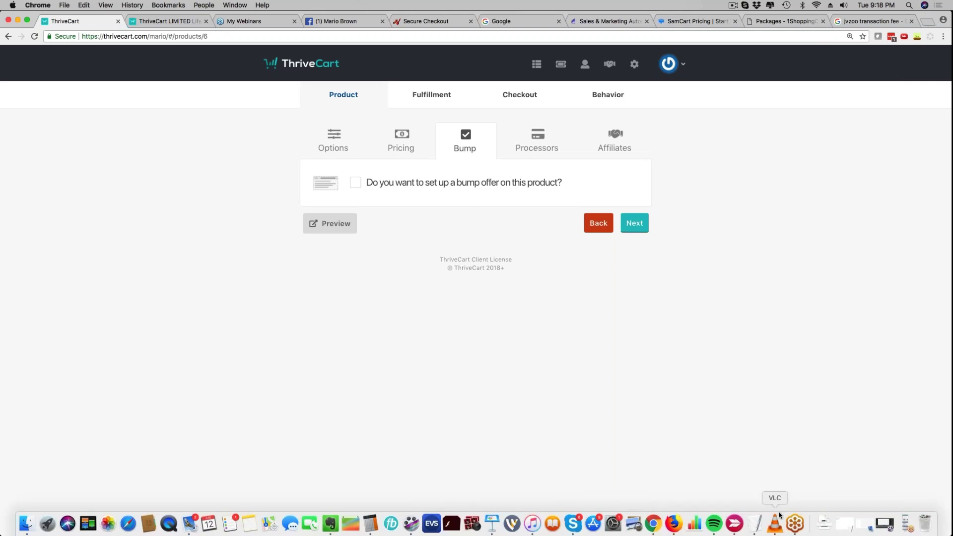
pyautogui.moveTo(886, 522)
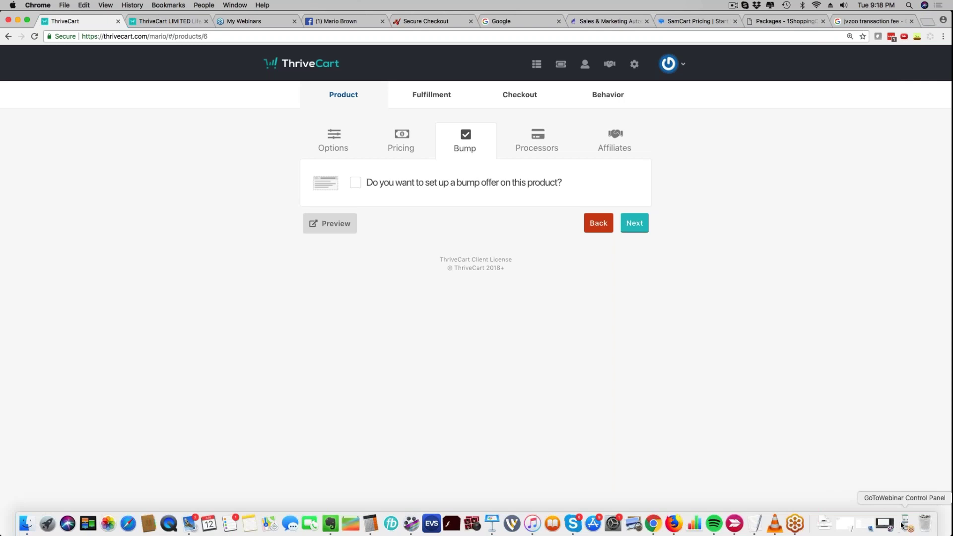
pyautogui.click(906, 524)
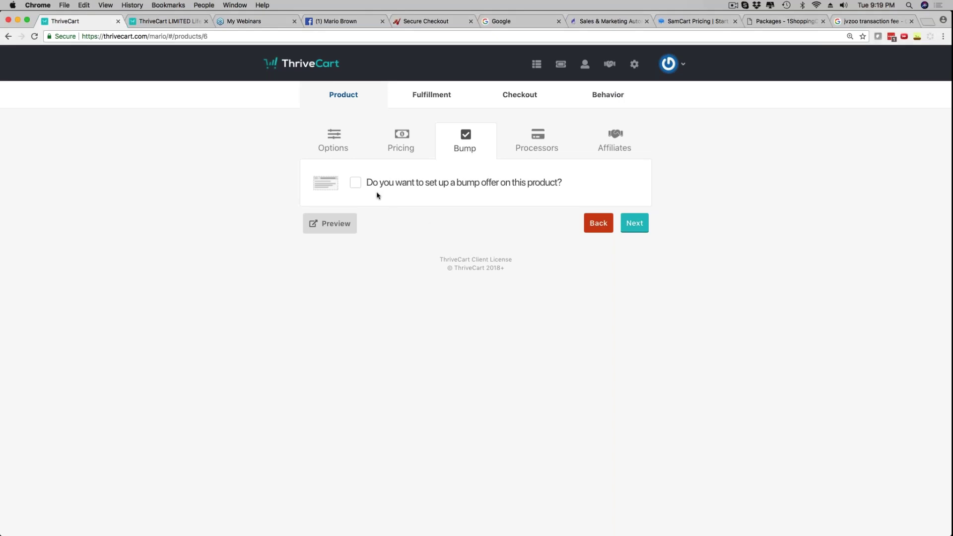
# Untick Client Account Upgrade on the sample checkout for a $595 total, then enable the product's bump offer
pyautogui.click(168, 21)
pyautogui.scroll(-3, 392, 297)
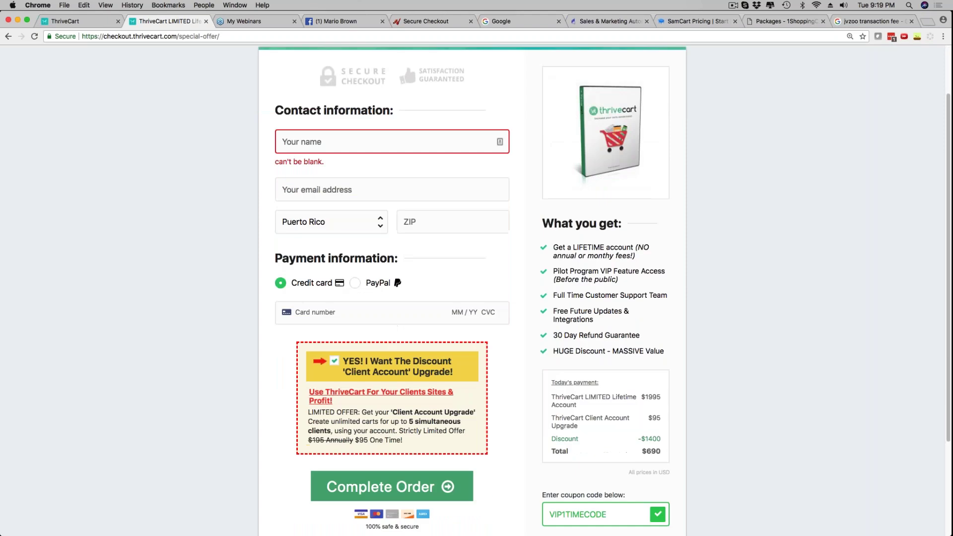
pyautogui.click(334, 361)
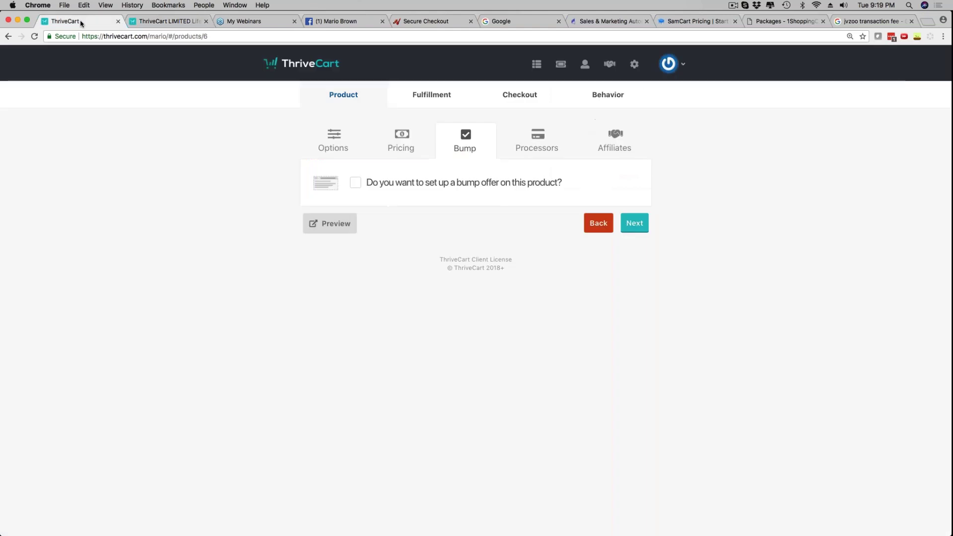
pyautogui.click(75, 21)
pyautogui.click(356, 183)
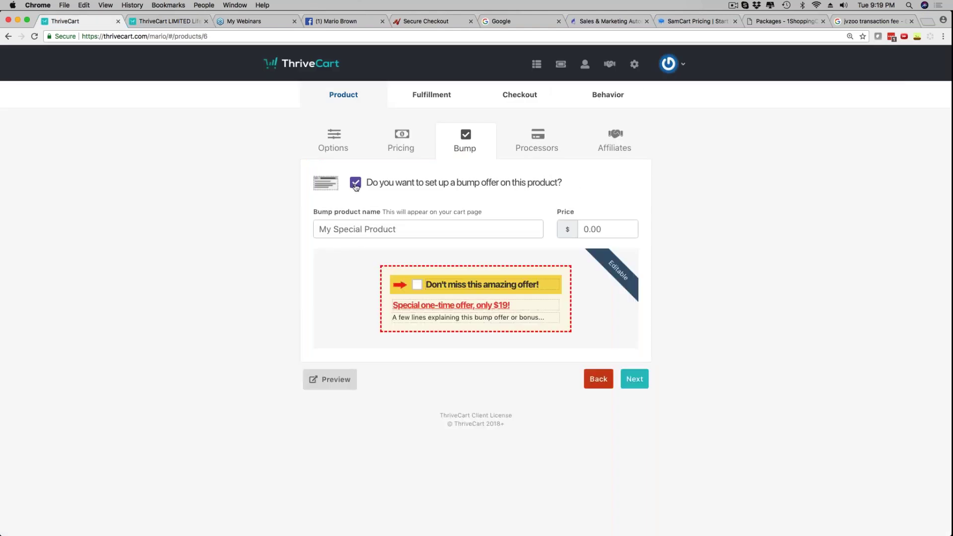
# Enter the bump product's upgrade-offer name and set its price to $47
pyautogui.click(430, 284)
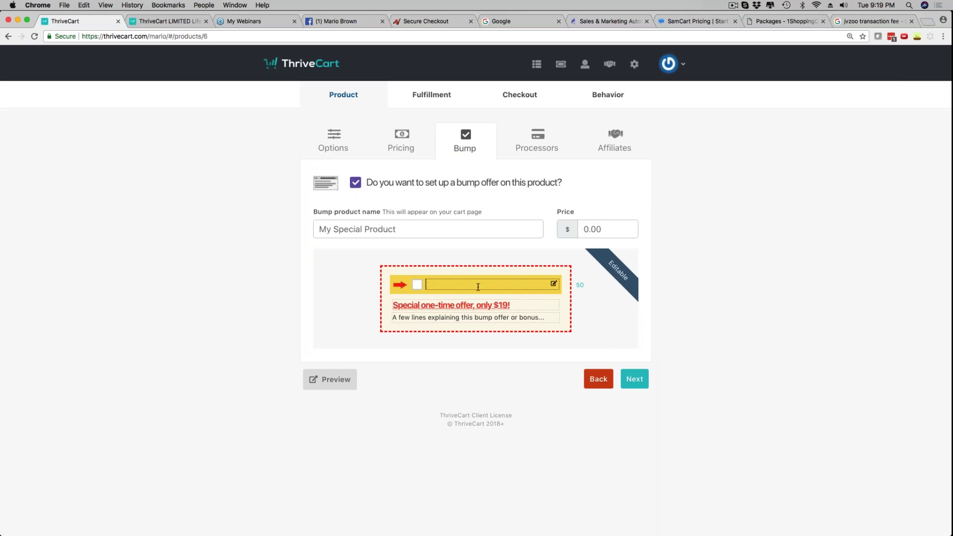
pyautogui.click(430, 305)
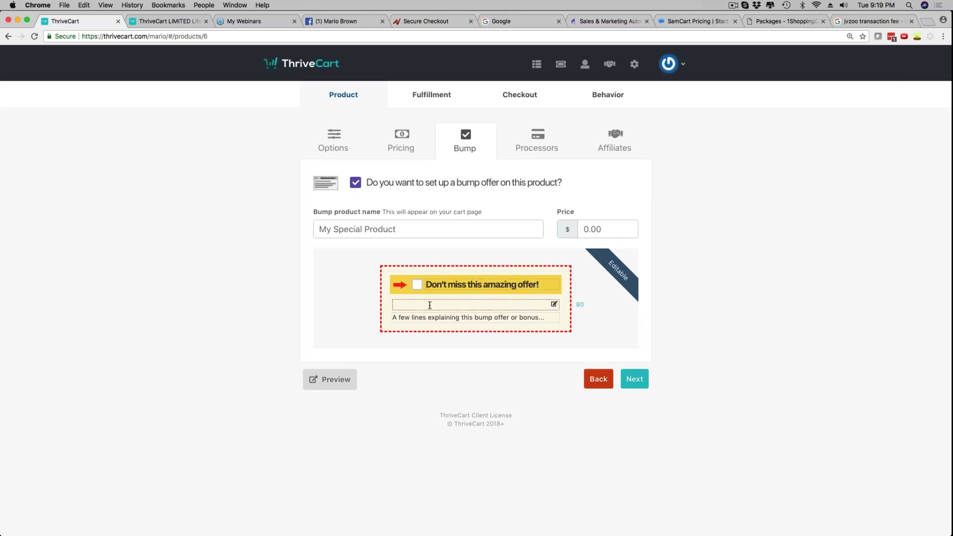
pyautogui.click(428, 316)
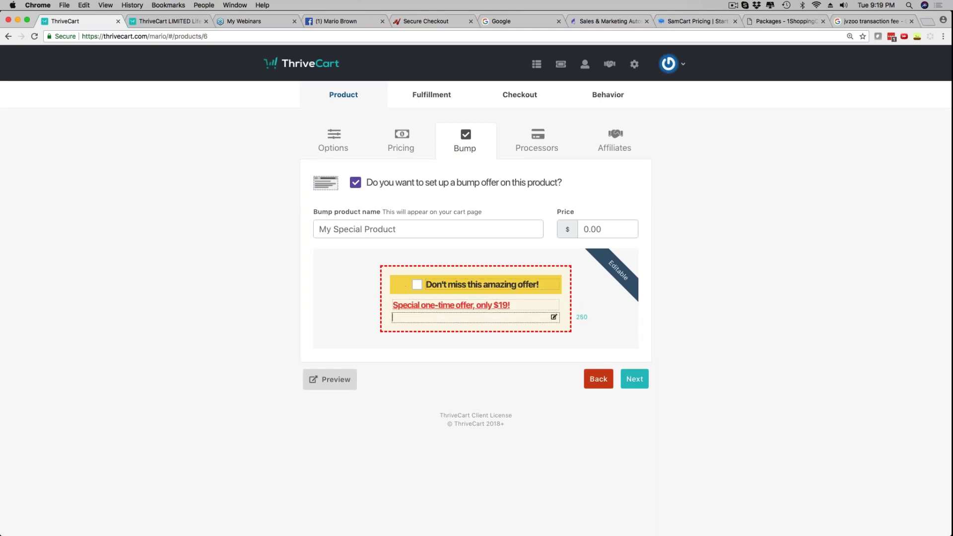
pyautogui.click(340, 310)
pyautogui.click(403, 229)
pyautogui.write('Mario')
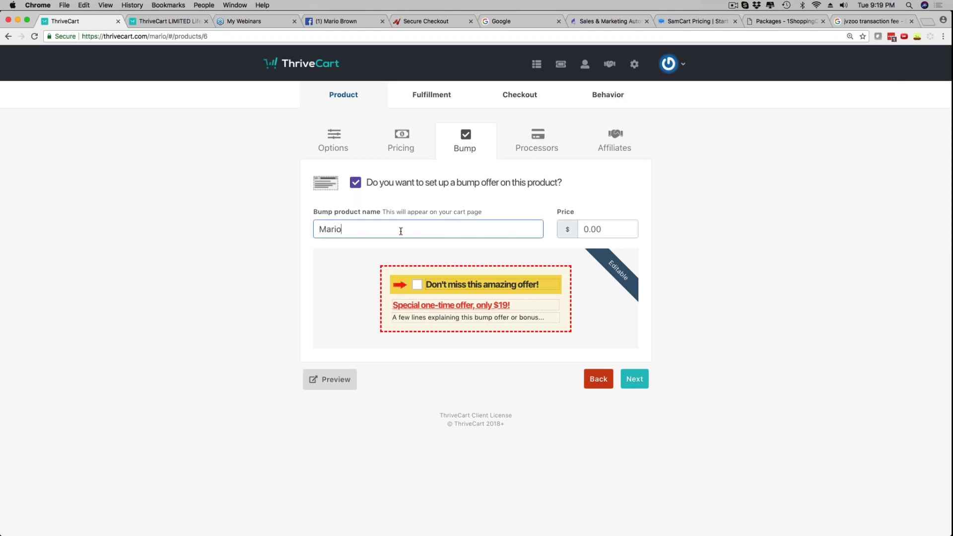
pyautogui.write("'s Upgrade Offer")
pyautogui.click(584, 229)
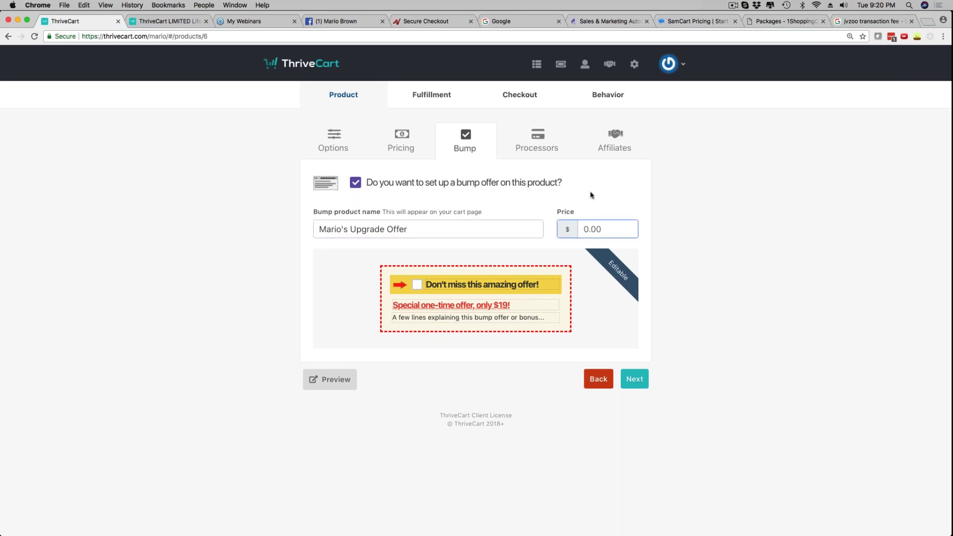
pyautogui.write('47')
pyautogui.click(779, 190)
# Keep the 'Don't miss this amazing offer!' headline and offer text, then view the sample checkout
pyautogui.click(435, 282)
pyautogui.click(484, 304)
pyautogui.click(432, 317)
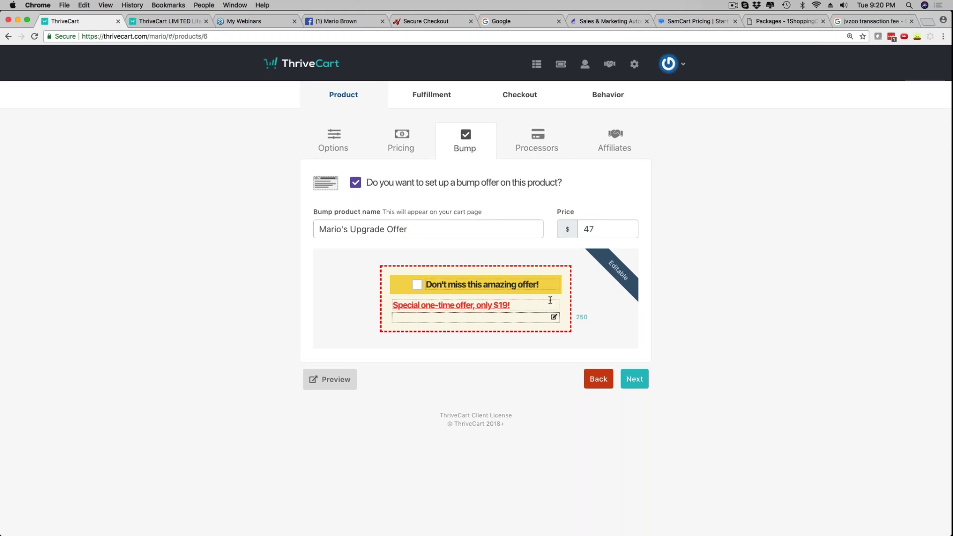
pyautogui.click(715, 300)
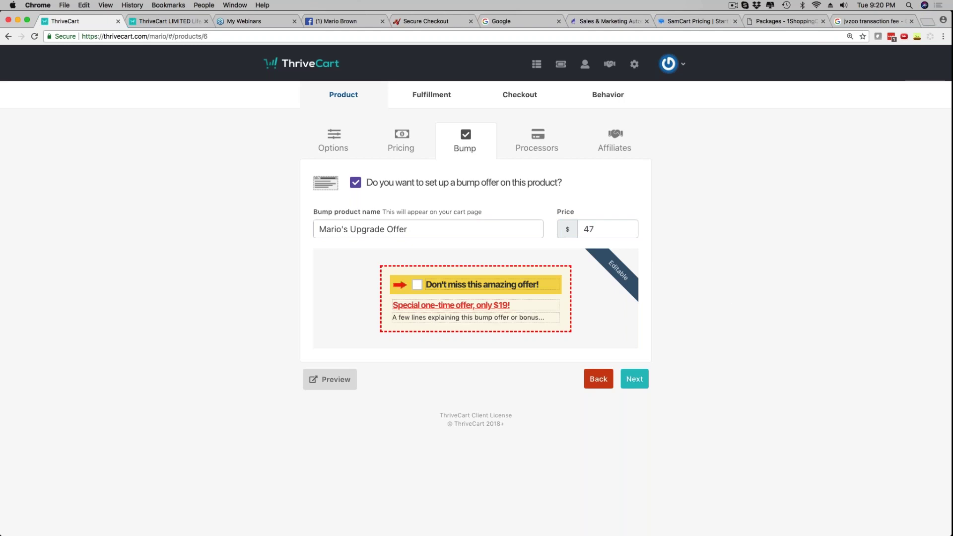
pyautogui.click(164, 21)
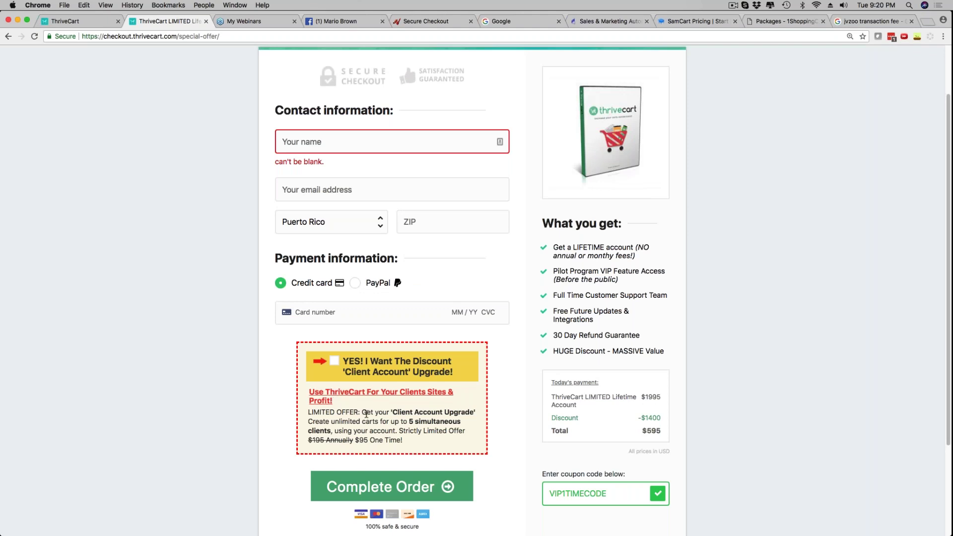
# Return to the bump settings, toggle the bump checkbox, and continue to the Processors step
pyautogui.click(83, 22)
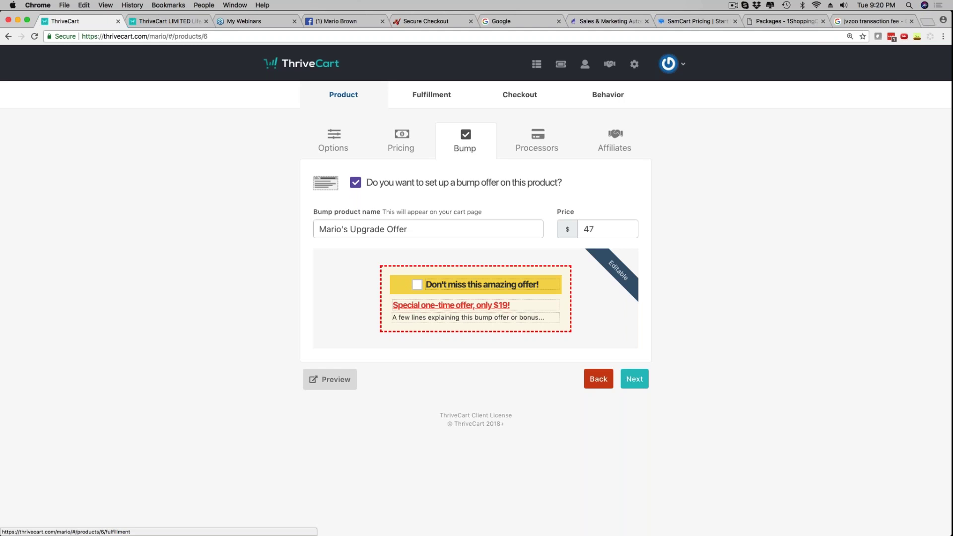
pyautogui.click(355, 184)
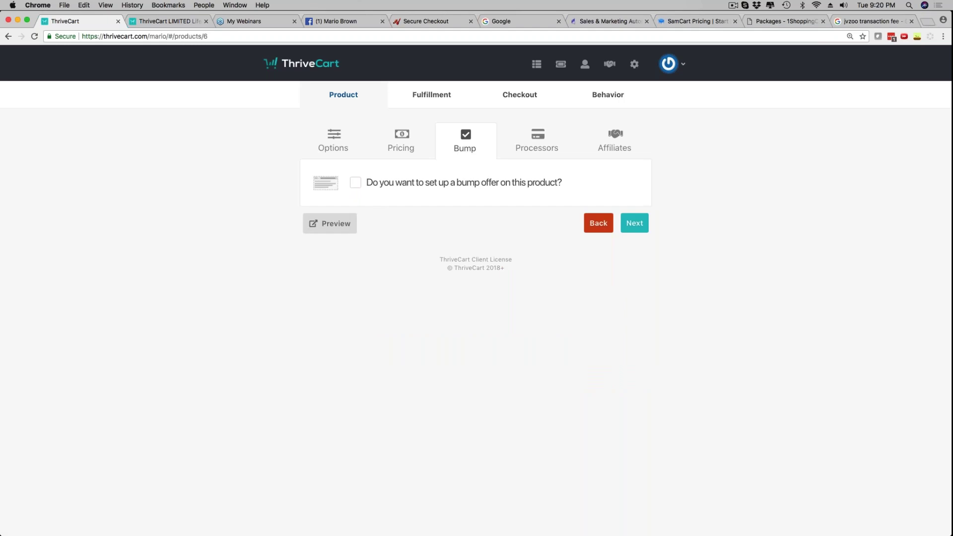
pyautogui.click(634, 382)
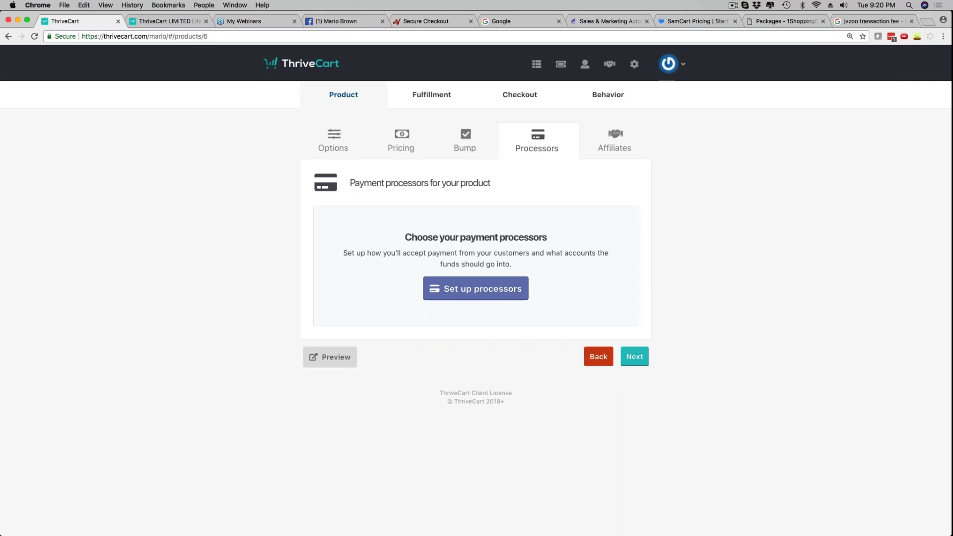
# Tick PayPal as the product's payment processor and save it, after checking the sample checkout's PayPal option
pyautogui.click(472, 290)
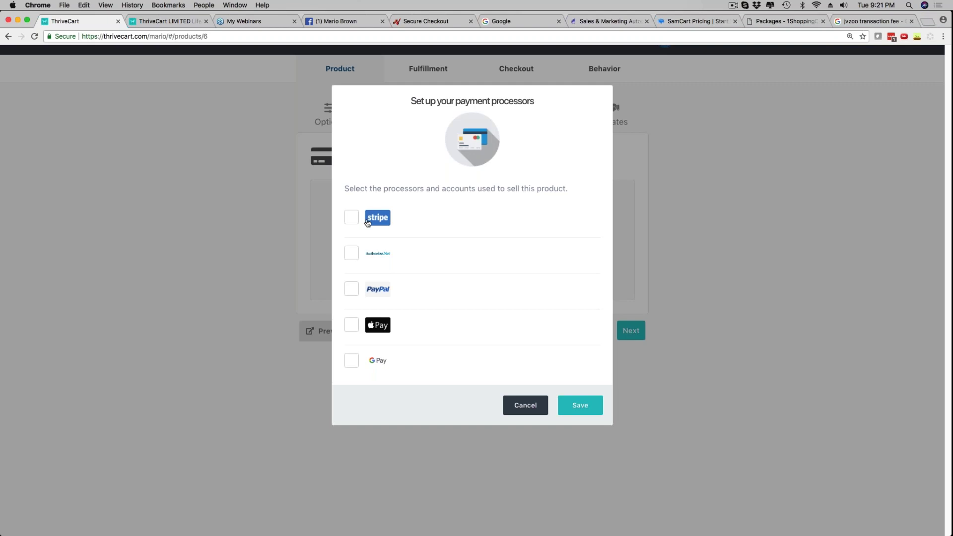
pyautogui.click(163, 21)
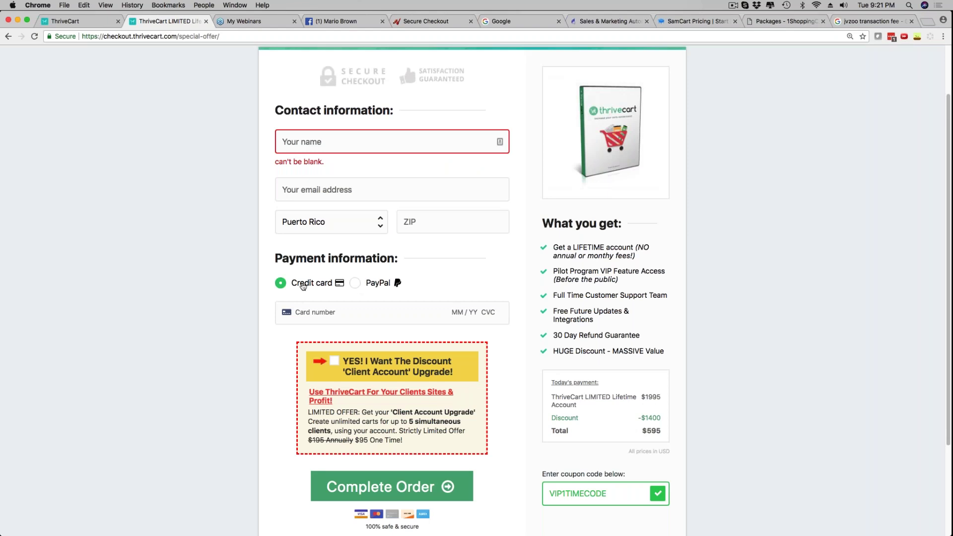
pyautogui.click(356, 284)
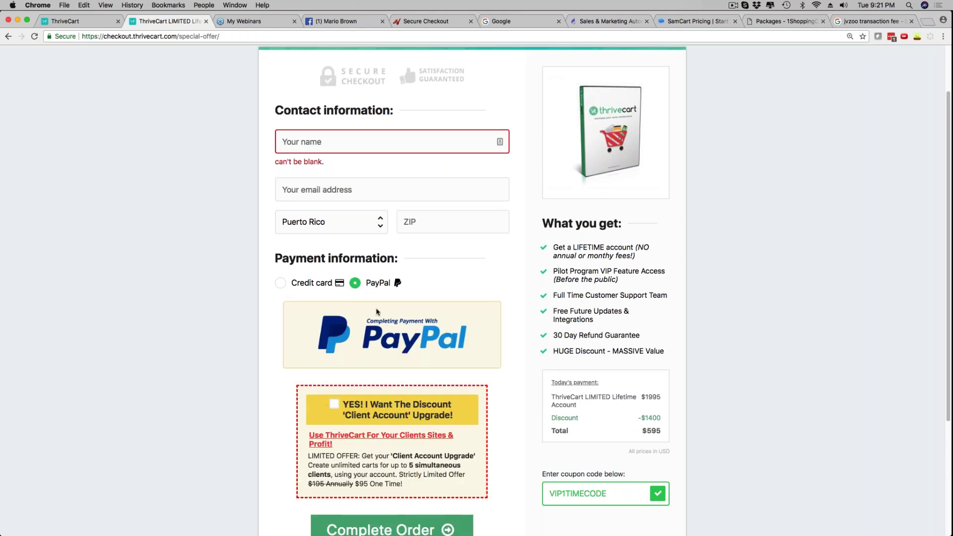
pyautogui.scroll(-2, 348, 256)
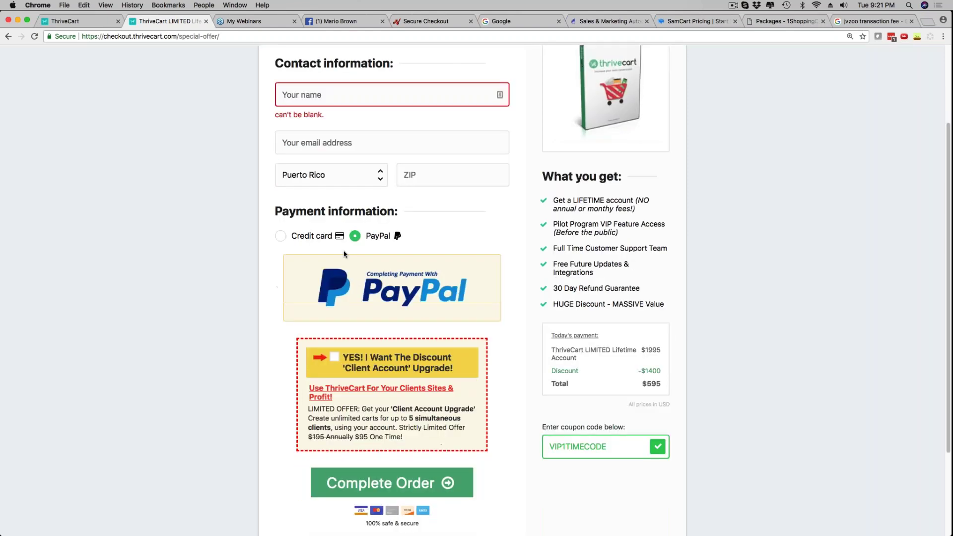
pyautogui.click(279, 237)
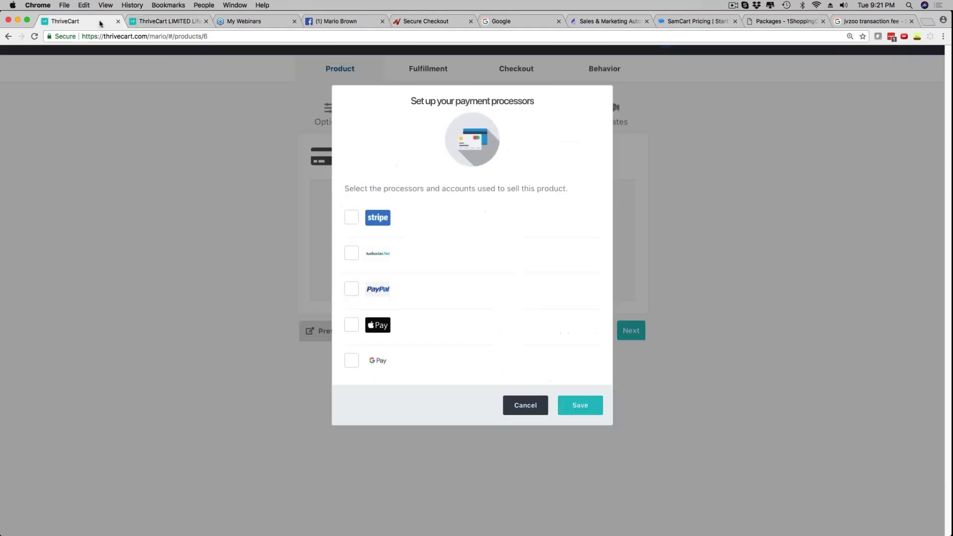
pyautogui.click(115, 21)
pyautogui.click(351, 289)
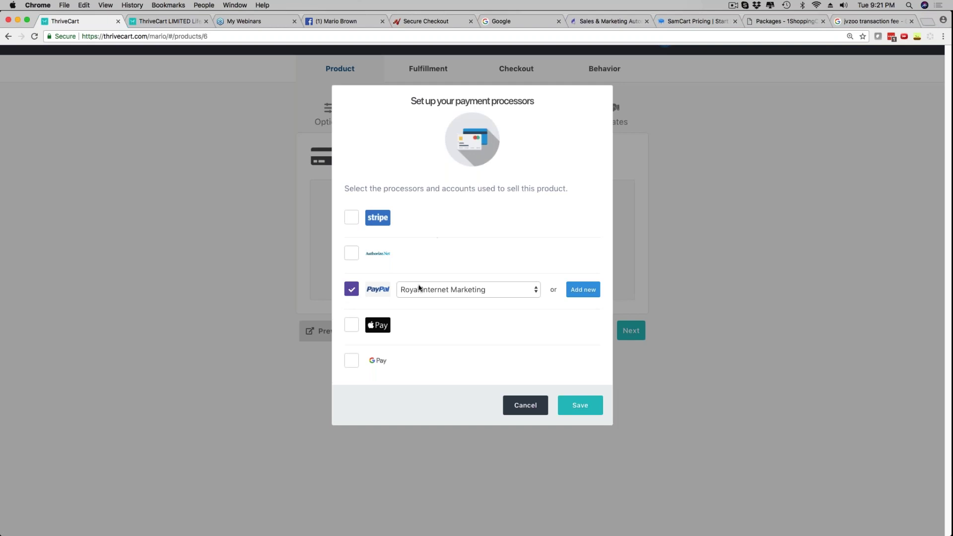
pyautogui.click(580, 405)
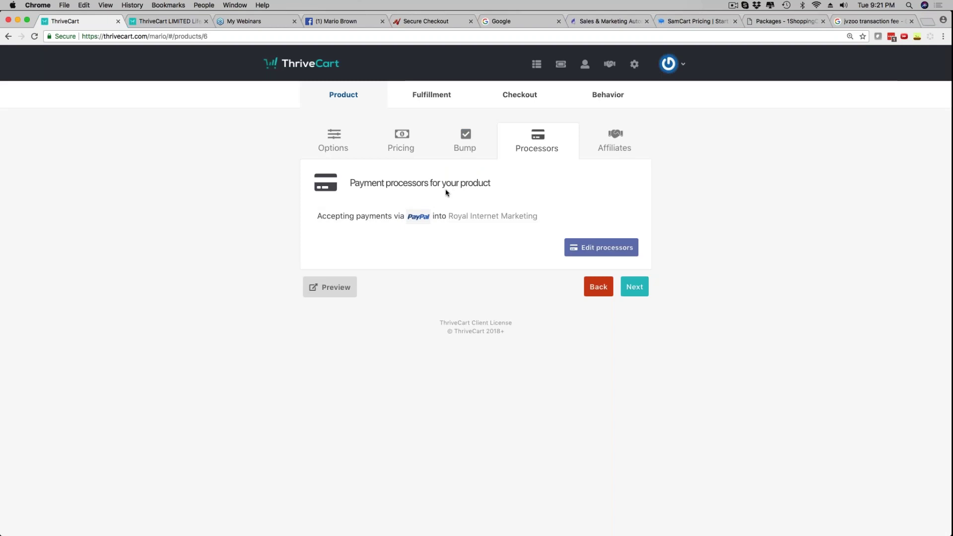
# Leave the Affiliates checkbox unticked and continue to the Fulfillment step
pyautogui.click(615, 139)
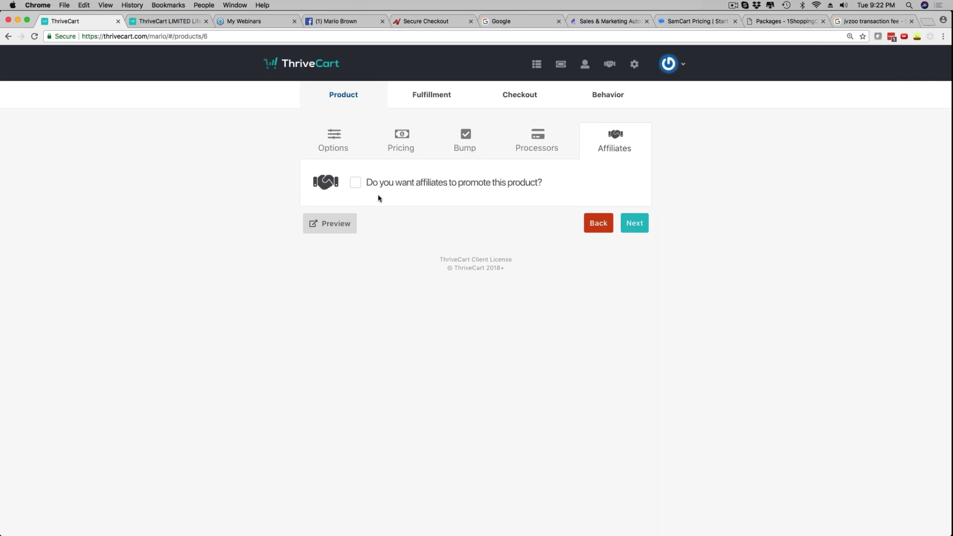
pyautogui.click(636, 224)
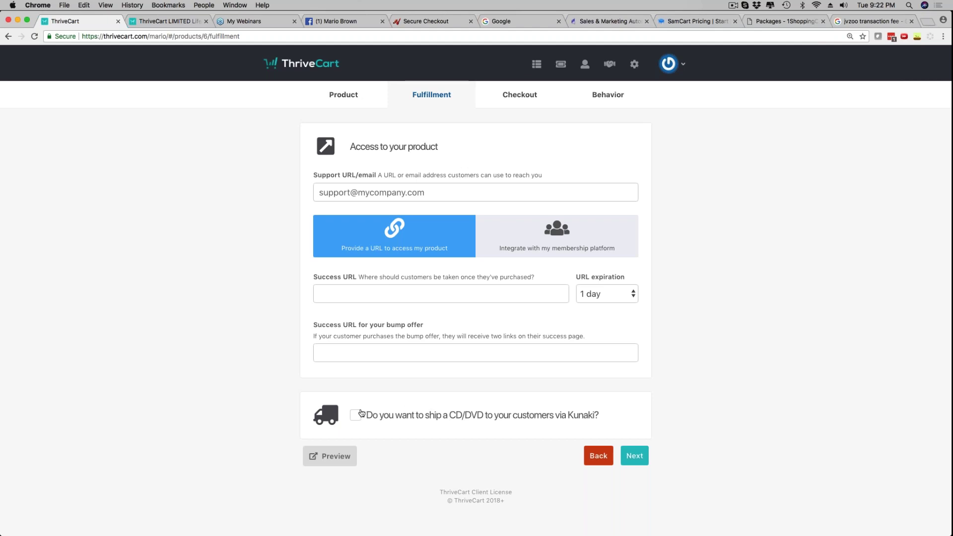
# Autofill the Support URL and keep 'Provide a URL to access my product' selected
pyautogui.click(344, 191)
pyautogui.click(382, 210)
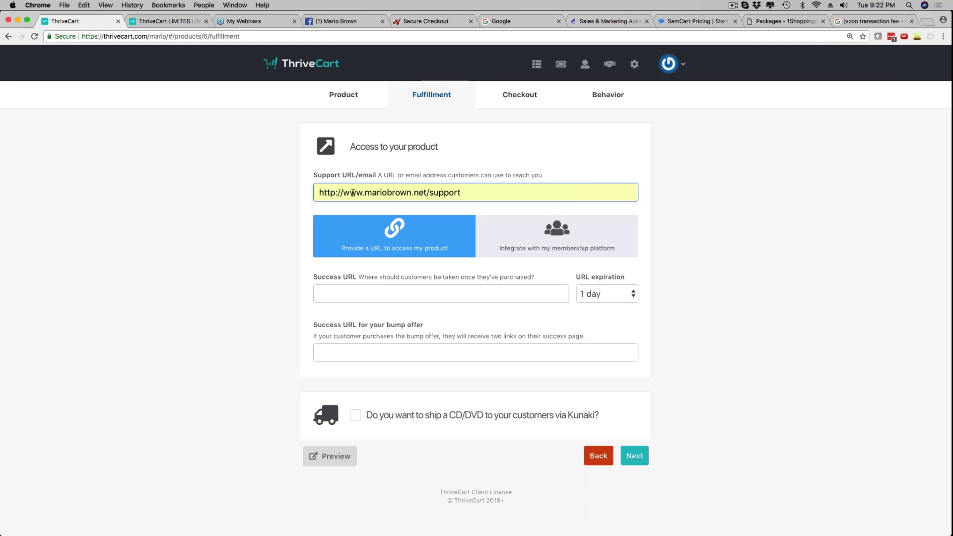
pyautogui.click(370, 192)
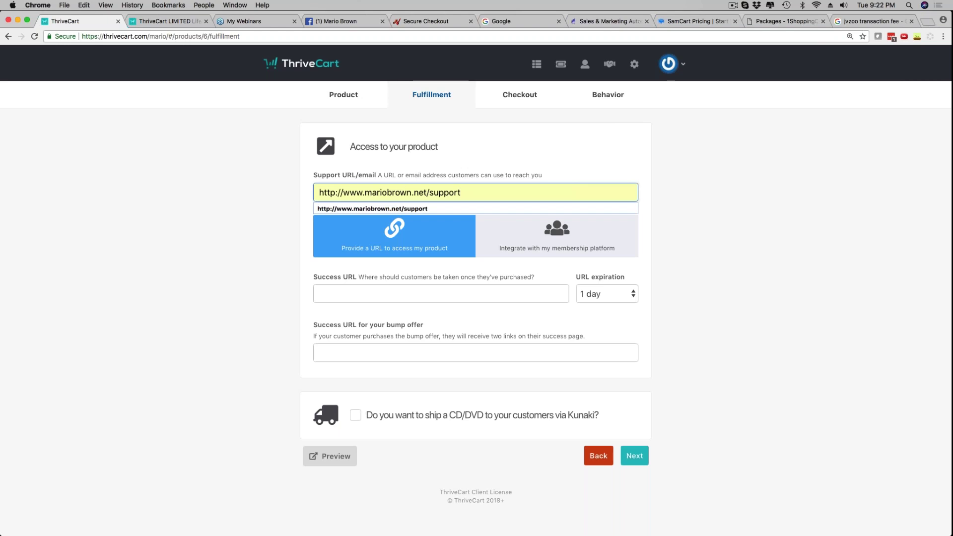
pyautogui.click(247, 201)
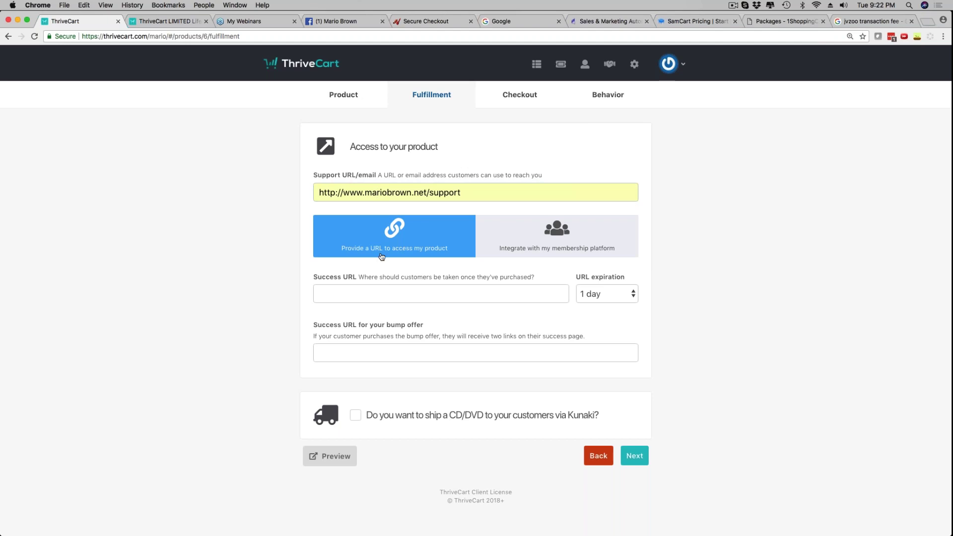
pyautogui.click(535, 240)
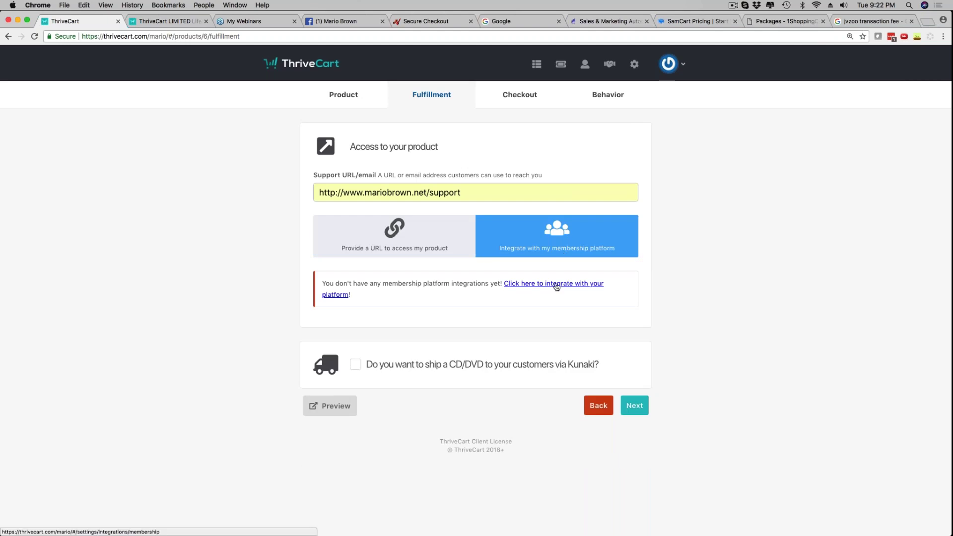
pyautogui.click(416, 236)
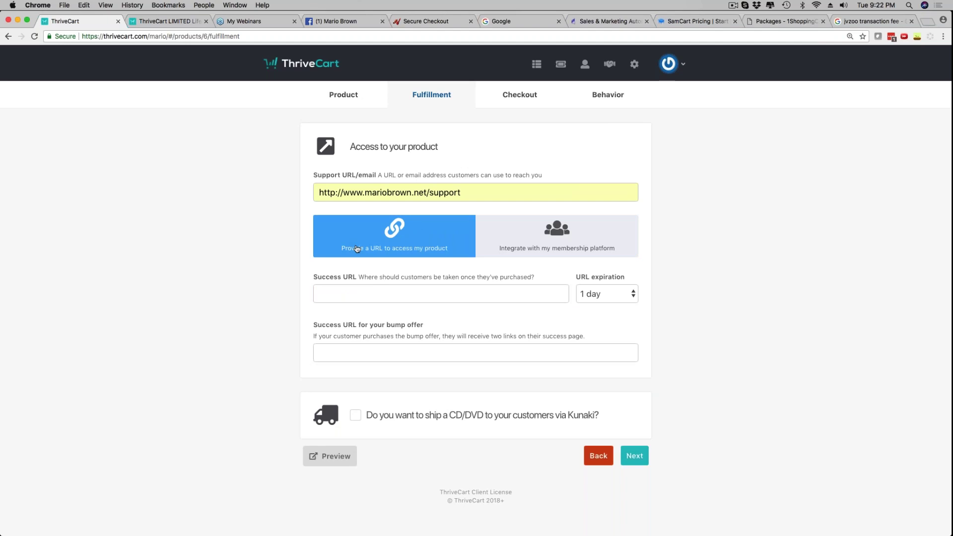
pyautogui.click(359, 293)
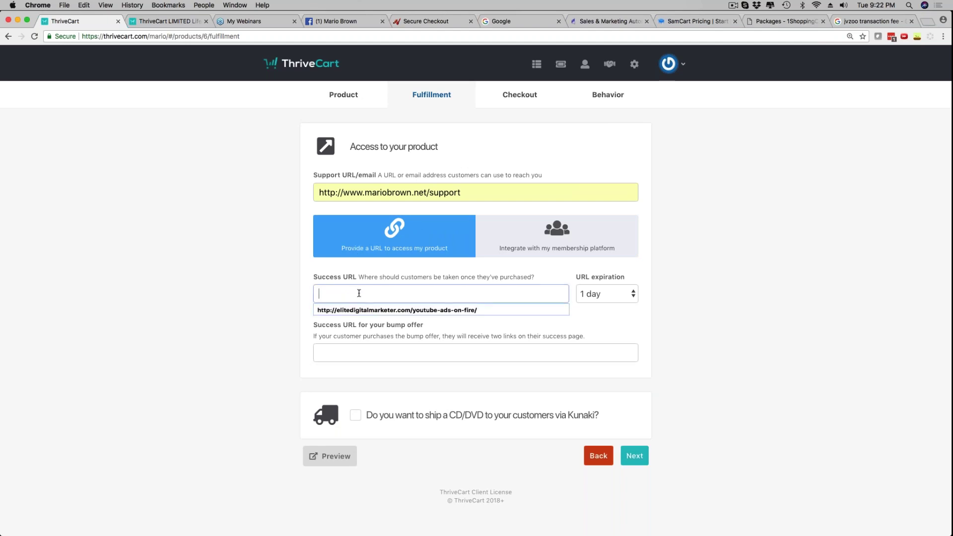
pyautogui.write('http')
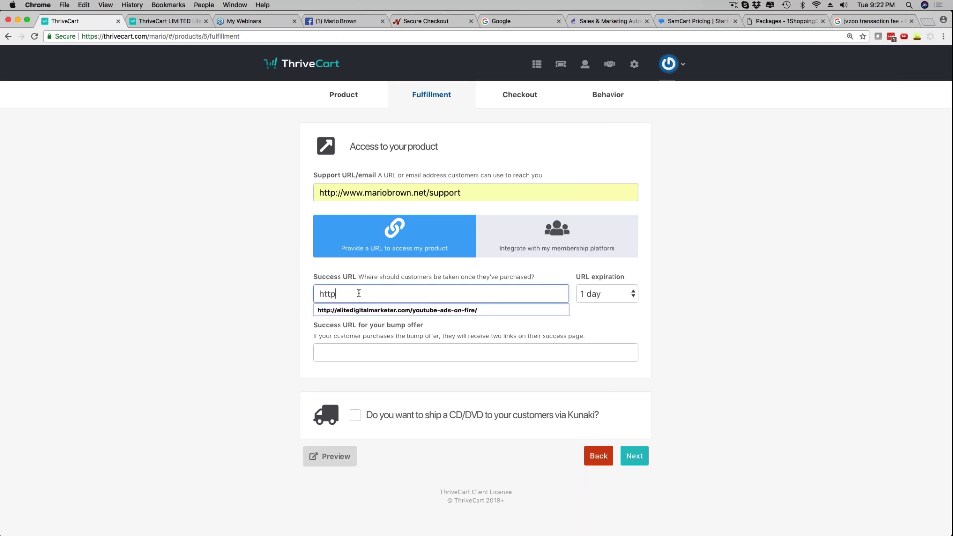
pyautogui.write('://www.')
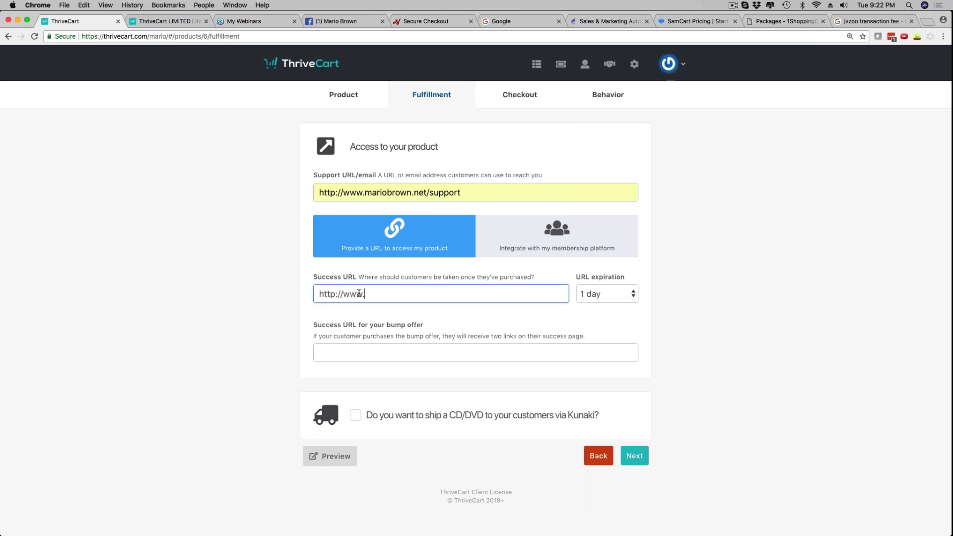
pyautogui.write('myproductaccess.com')
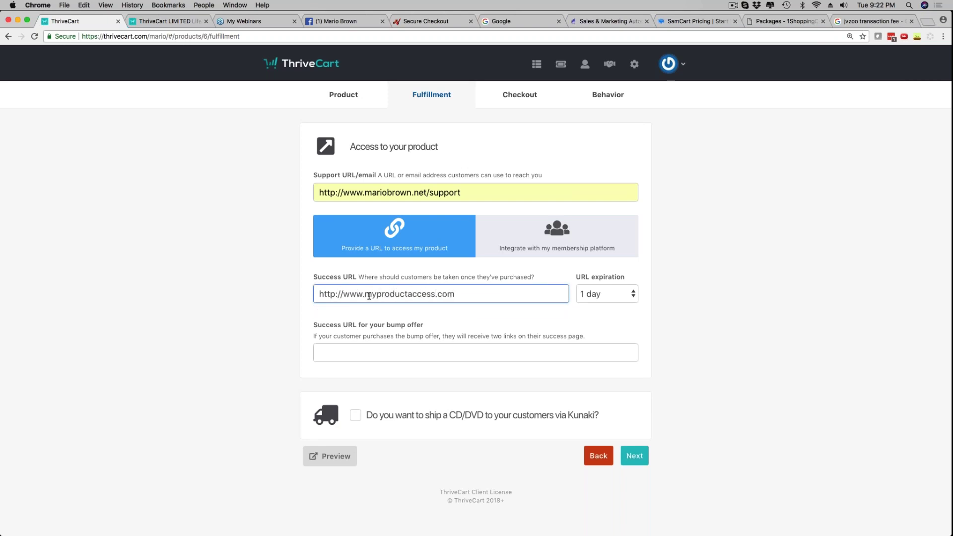
pyautogui.click(692, 258)
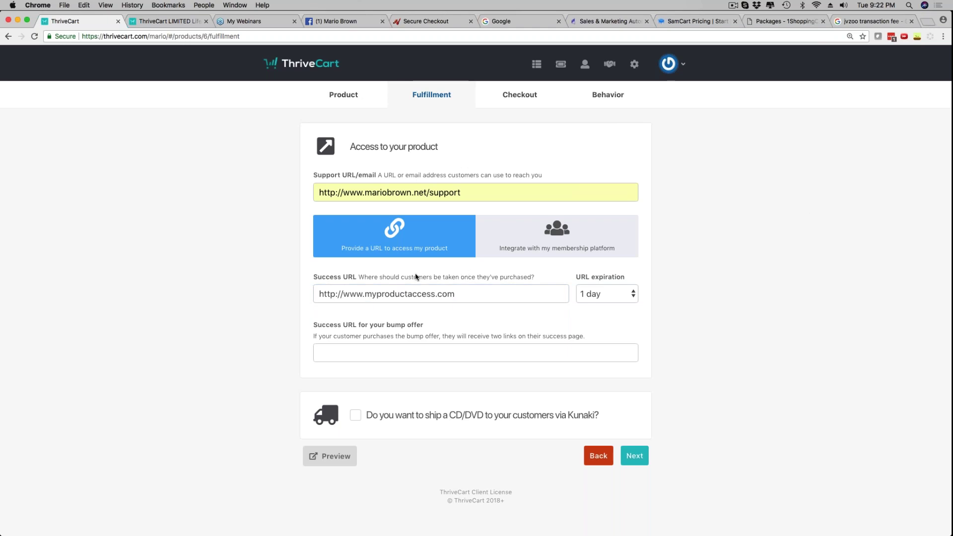
pyautogui.moveTo(321, 293); pyautogui.dragTo(470, 294)
pyautogui.click(572, 294)
pyautogui.click(606, 296)
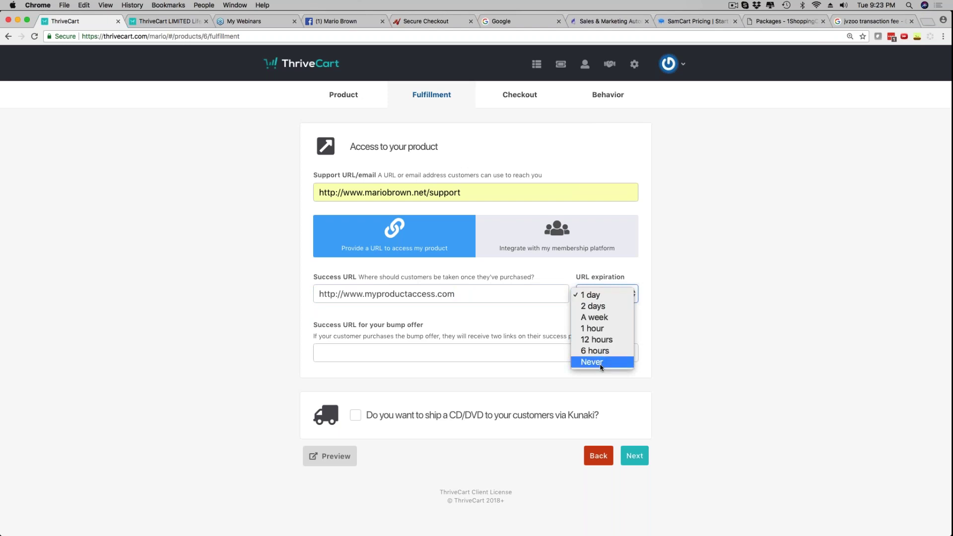
# Set the Success URL expiration to 'A week'
pyautogui.click(602, 317)
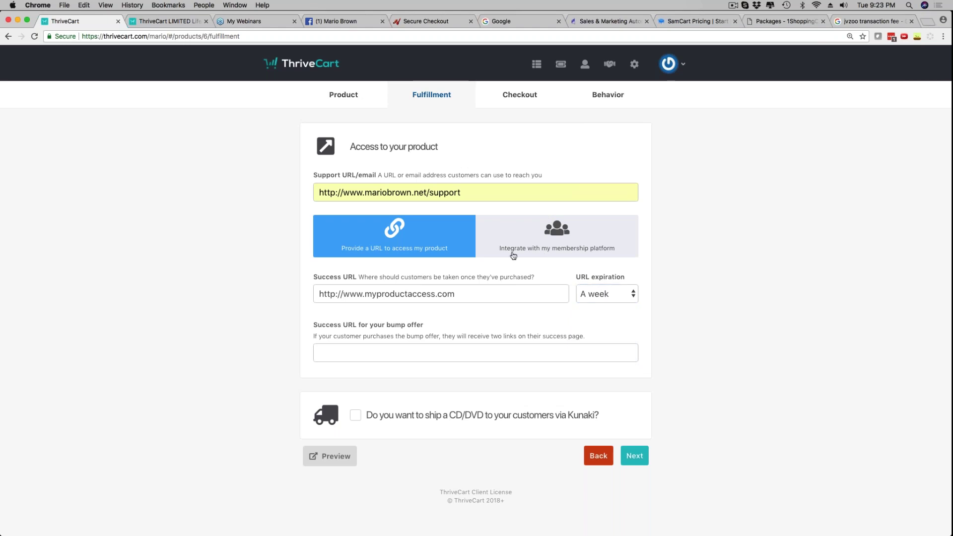
pyautogui.moveTo(319, 294); pyautogui.dragTo(456, 299)
pyautogui.click(300, 295)
pyautogui.click(598, 293)
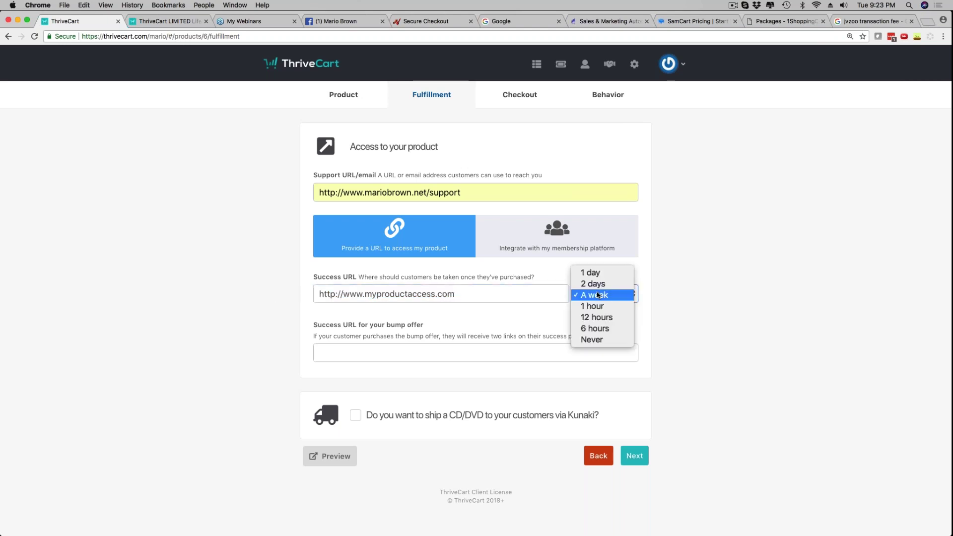
pyautogui.click(683, 277)
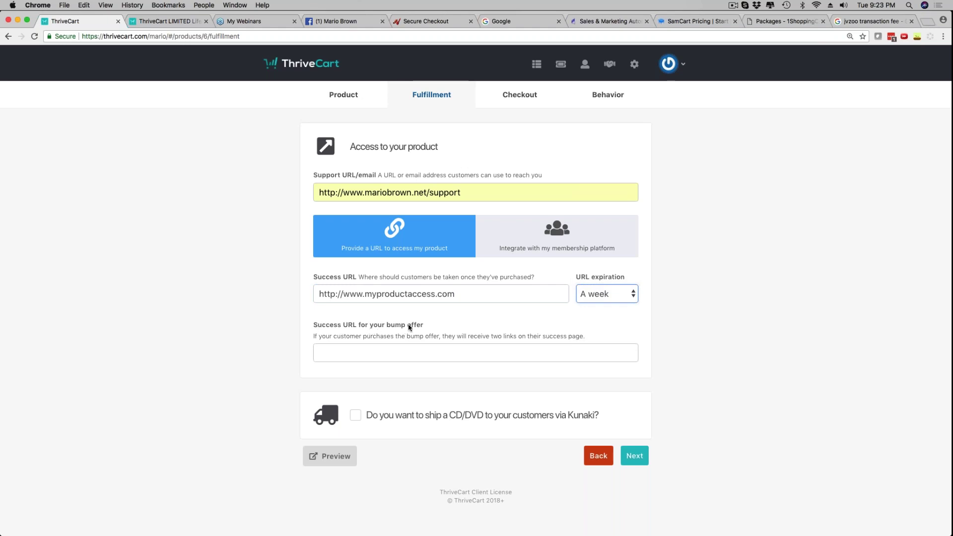
pyautogui.click(366, 350)
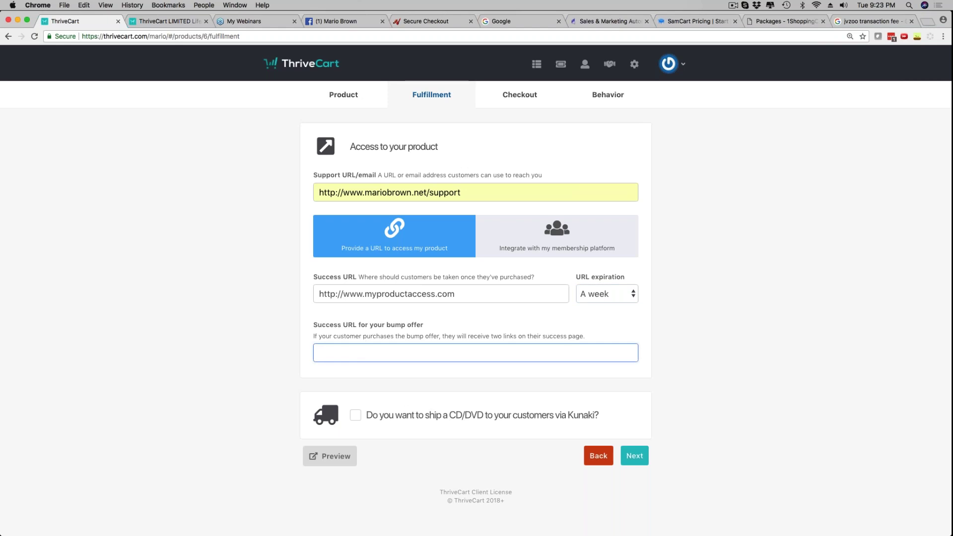
pyautogui.write('http://www.myupgradeof')
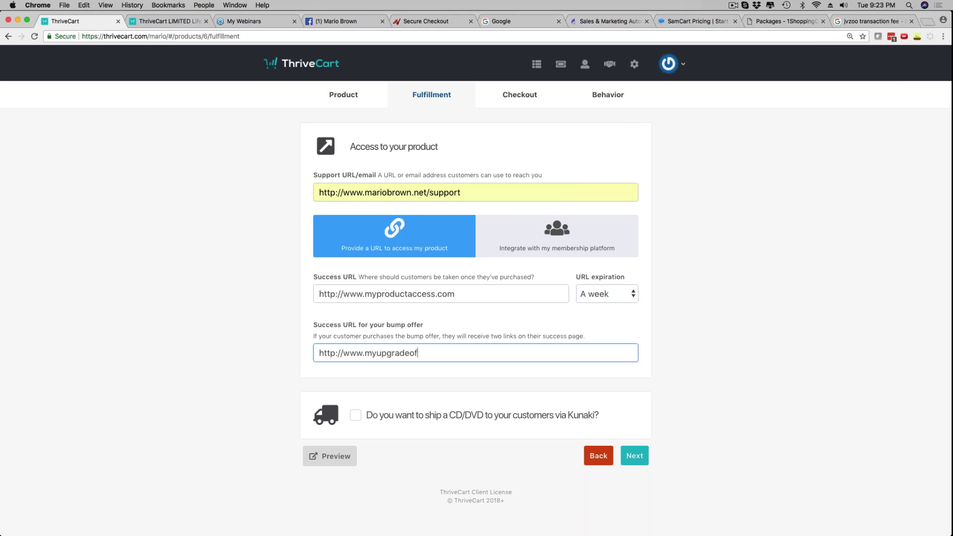
pyautogui.write('fer.com')
pyautogui.click(682, 343)
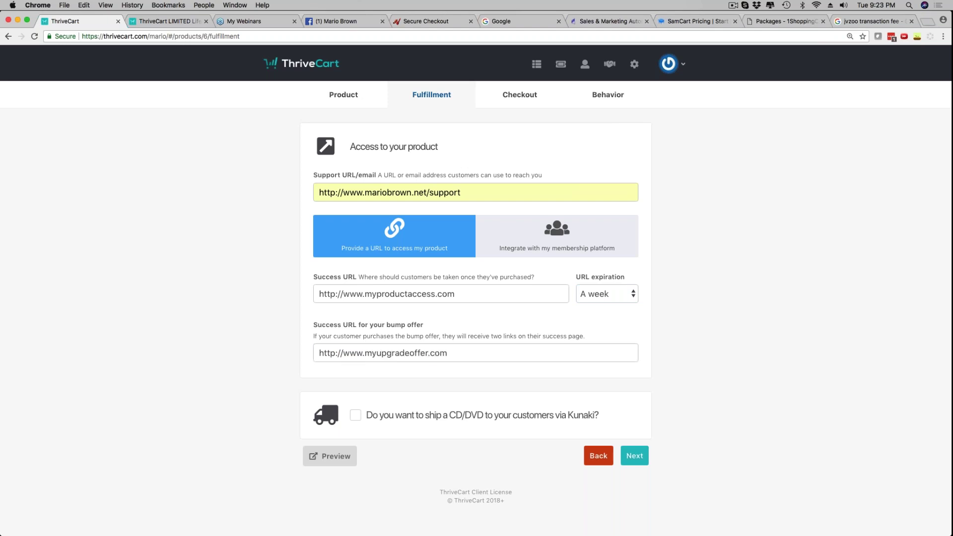
pyautogui.moveTo(320, 294); pyautogui.dragTo(466, 297)
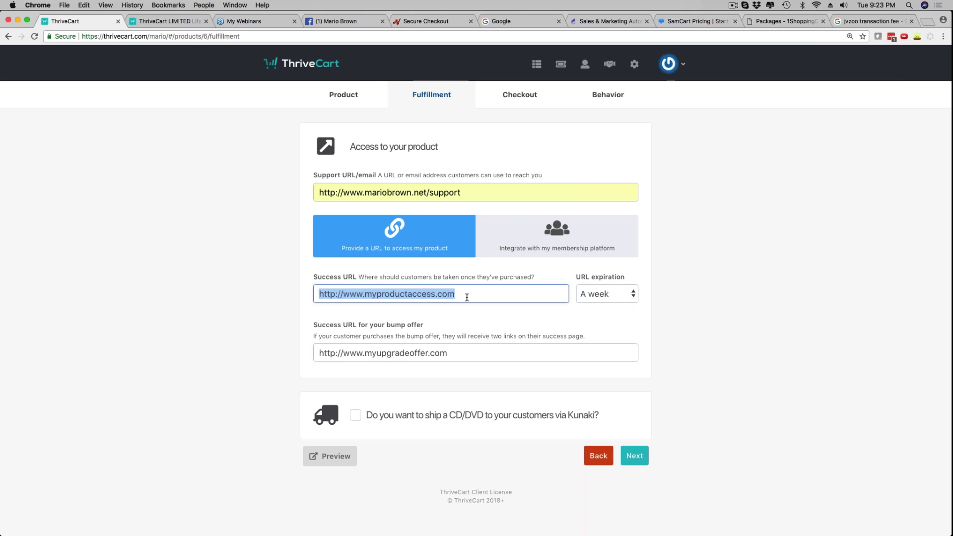
pyautogui.moveTo(317, 352); pyautogui.dragTo(448, 351)
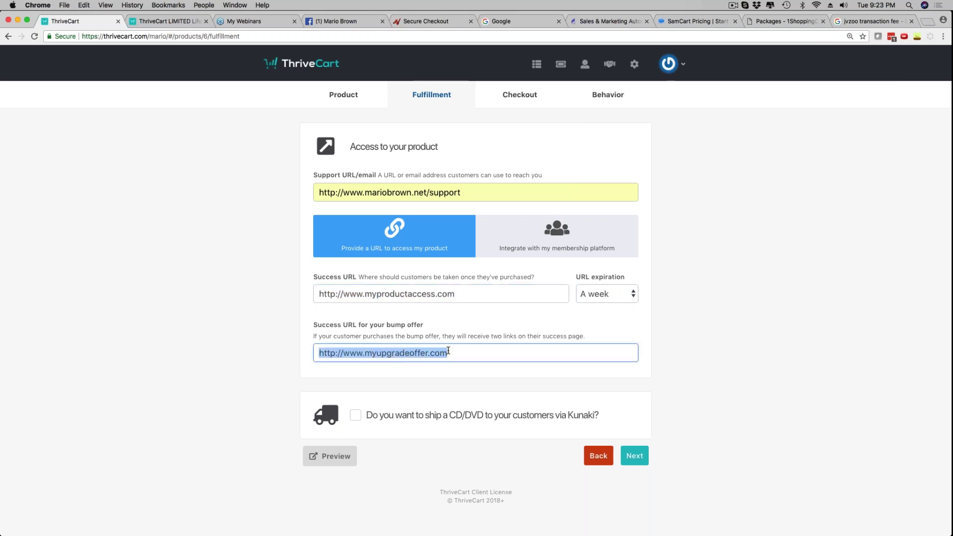
pyautogui.click(599, 334)
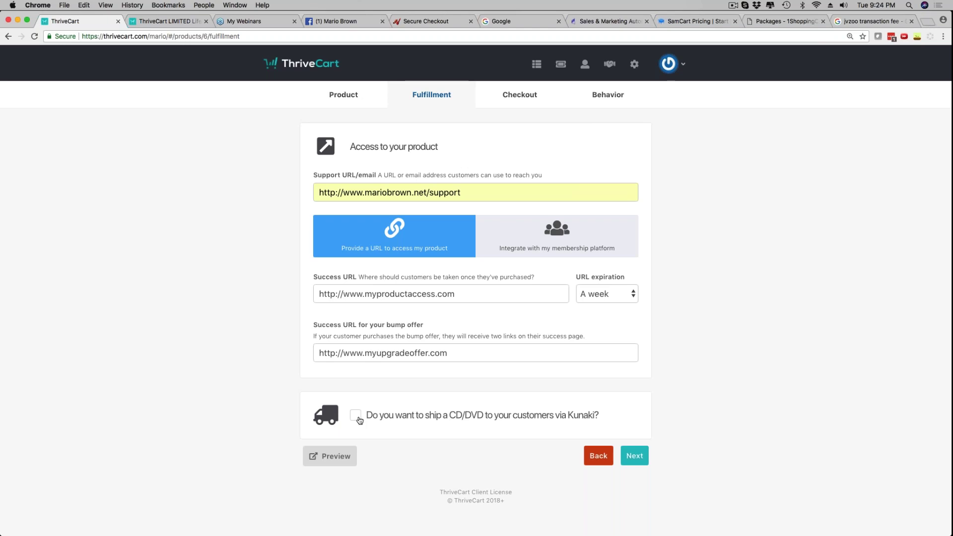
# Move on to the Checkout step and compare it with the live ThriveCart checkout page
pyautogui.click(635, 456)
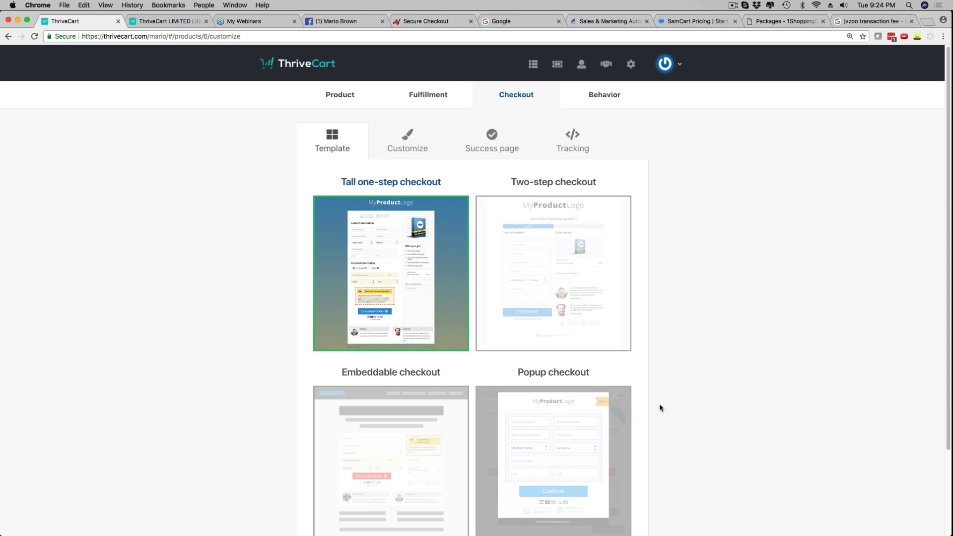
pyautogui.scroll(-4, 668, 375)
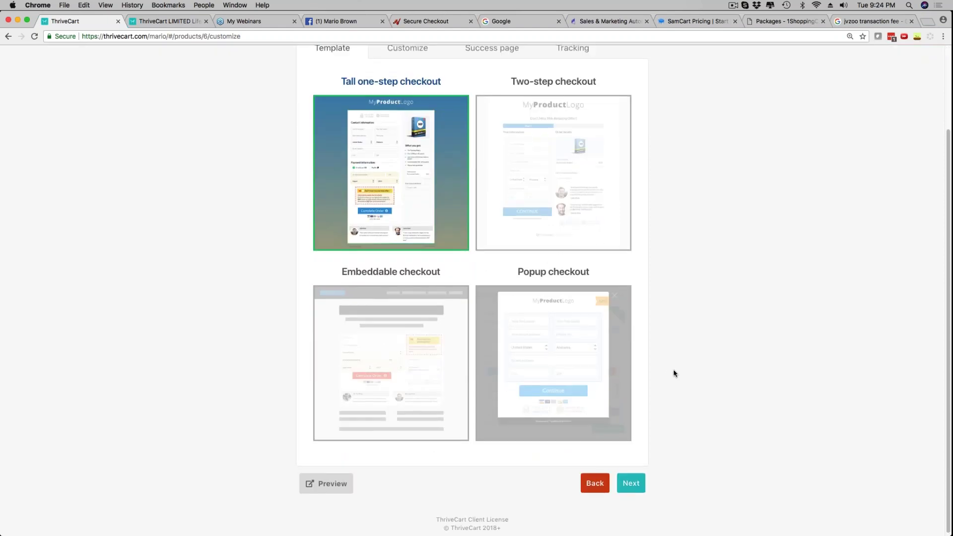
pyautogui.scroll(4, 668, 371)
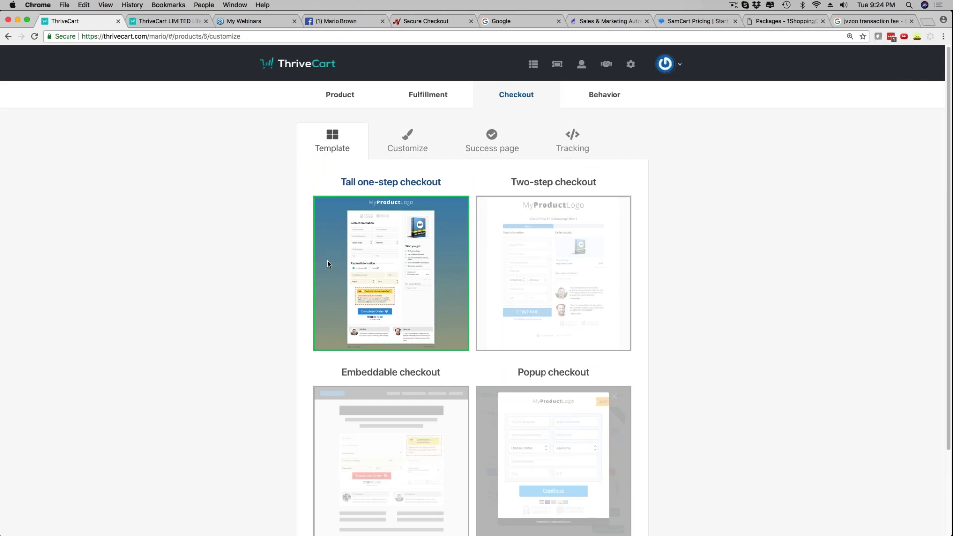
pyautogui.click(167, 21)
pyautogui.scroll(-3, 216, 345)
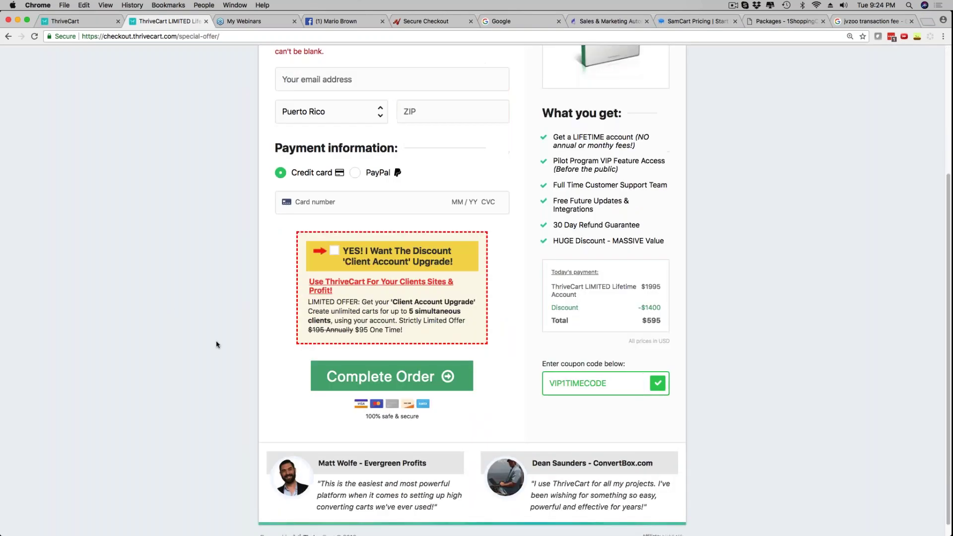
pyautogui.scroll(6, 217, 344)
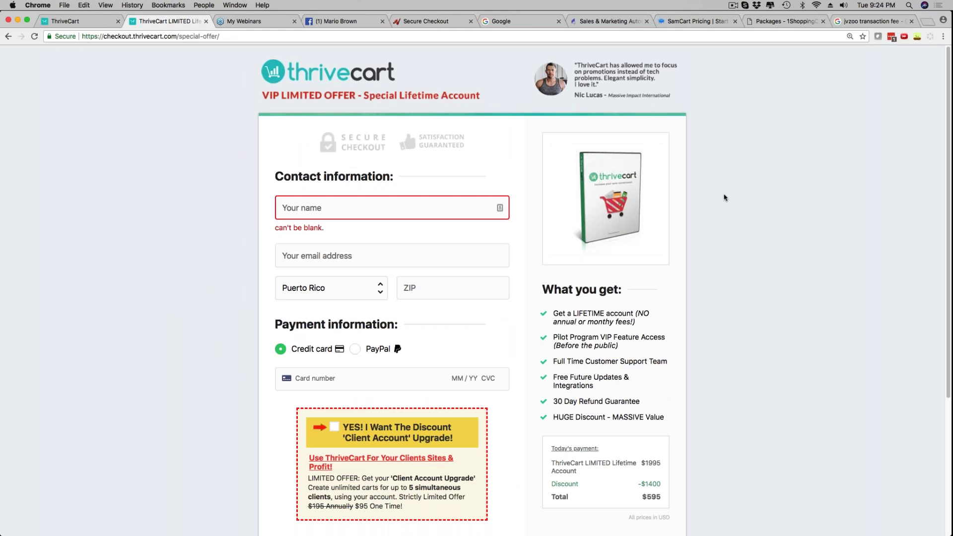
pyautogui.scroll(-2, 724, 198)
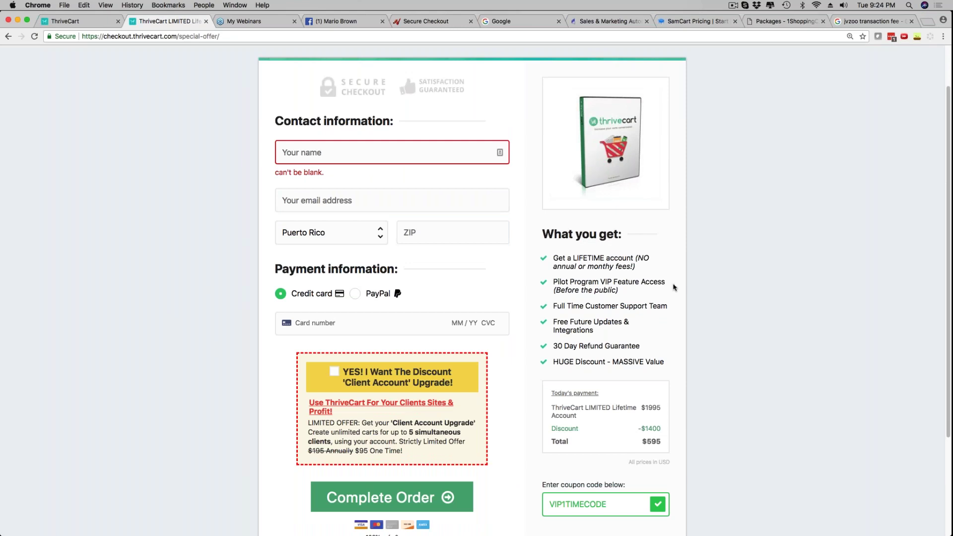
pyautogui.scroll(4, 166, 98)
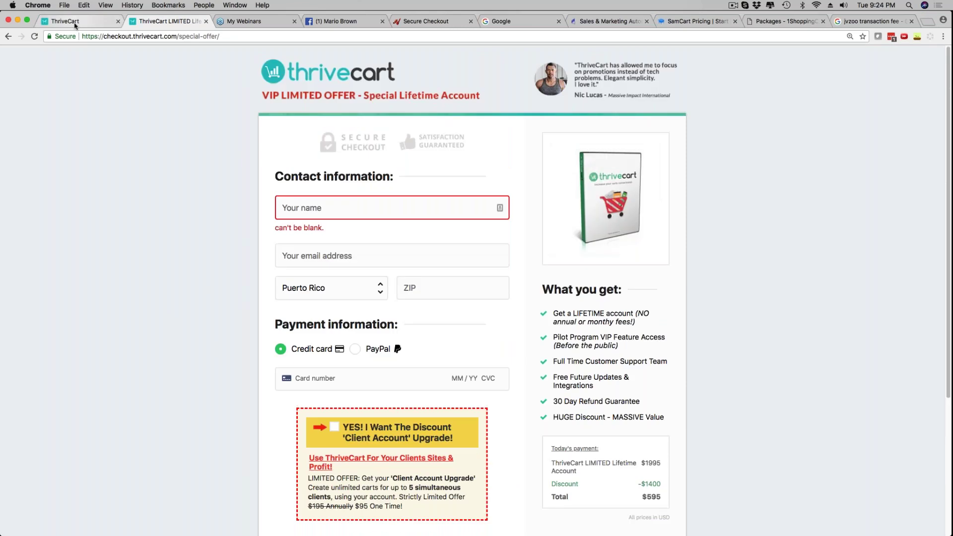
pyautogui.press('super+1')
# Try the Two-step, Embeddable and Popup templates, then settle on Tall one-step checkout
pyautogui.click(561, 249)
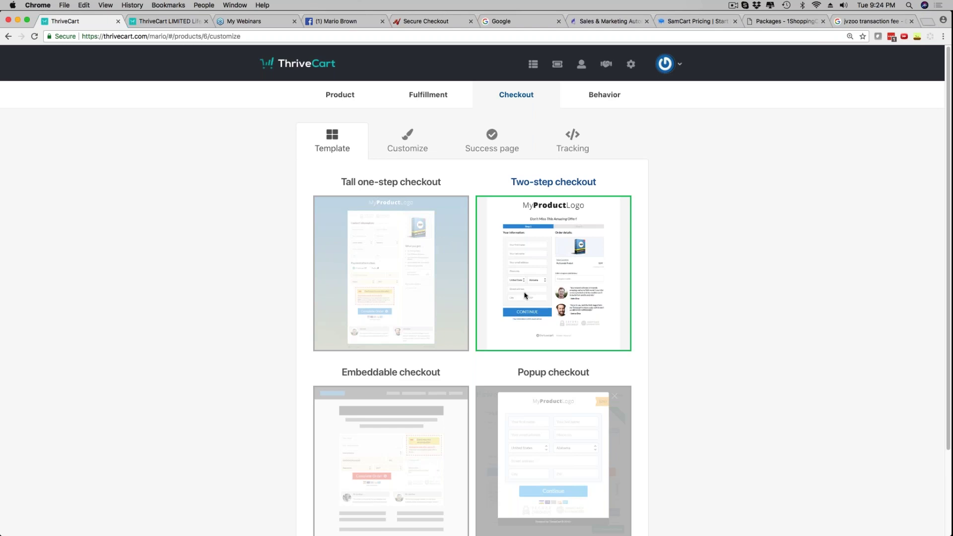
pyautogui.click(391, 457)
pyautogui.scroll(-2, 362, 330)
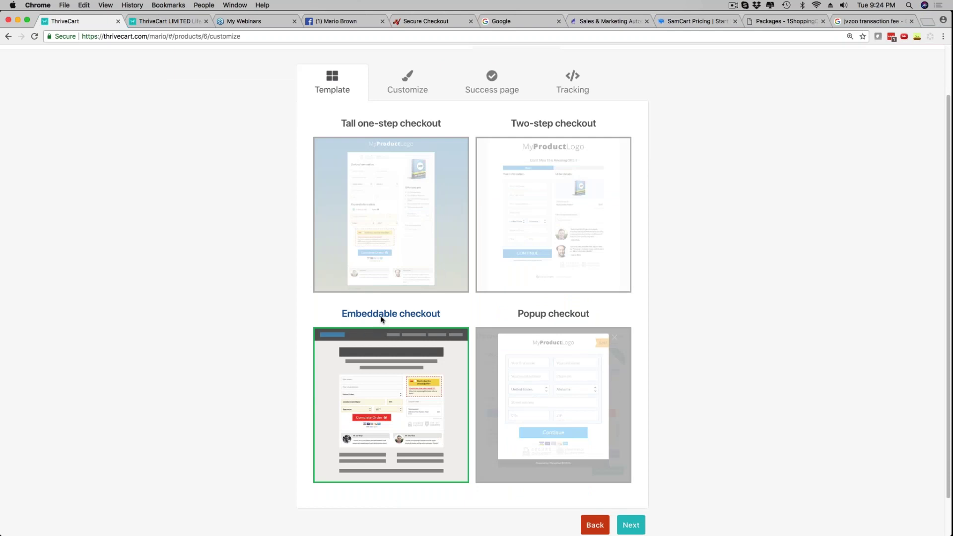
pyautogui.click(569, 393)
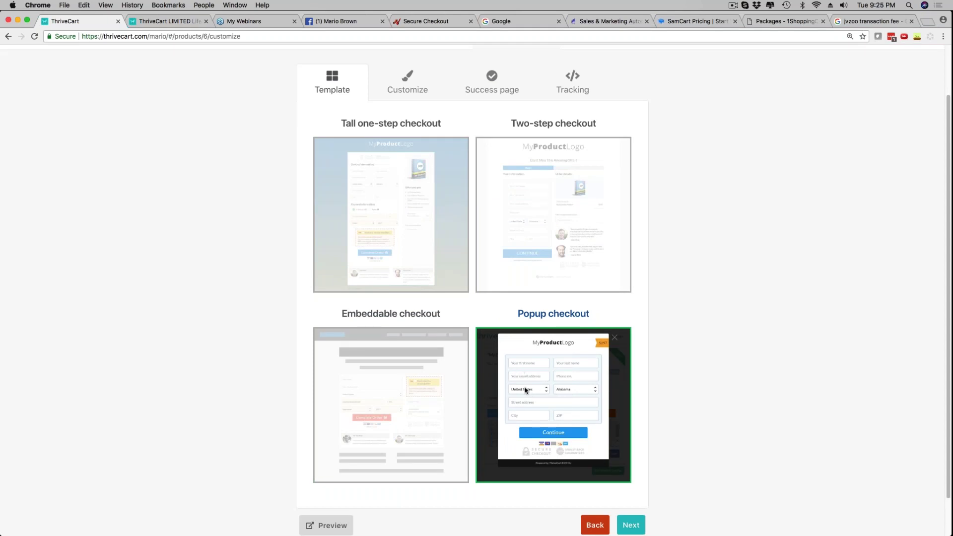
pyautogui.click(439, 206)
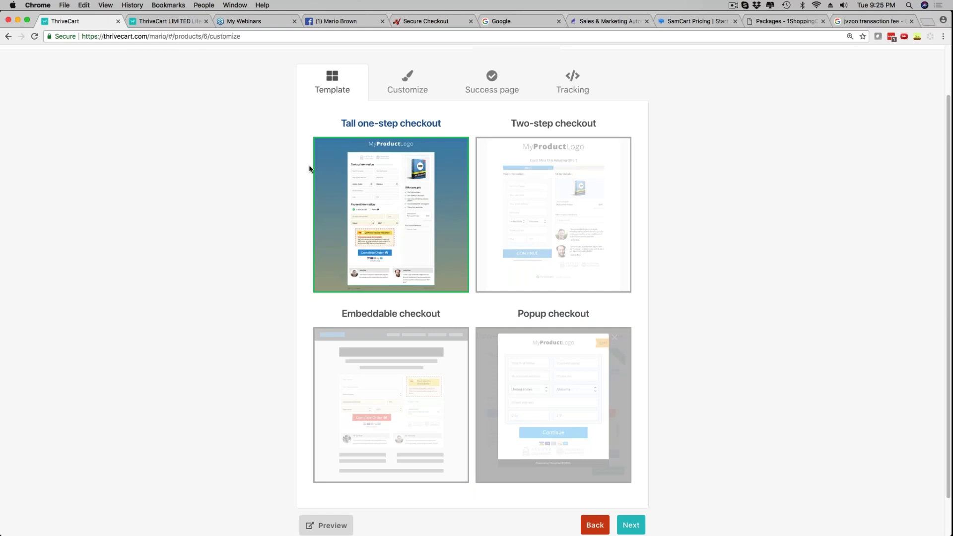
pyautogui.scroll(-1, 645, 415)
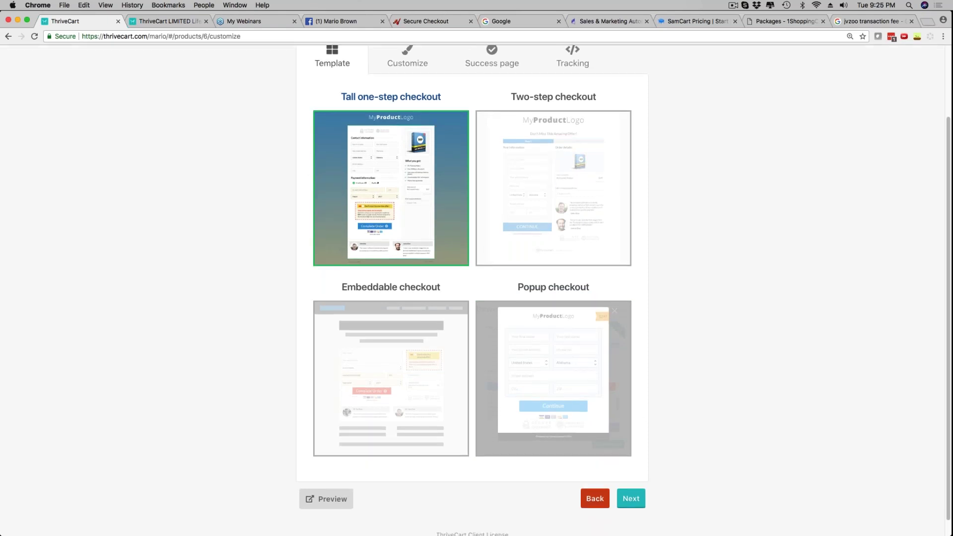
pyautogui.click(631, 498)
pyautogui.scroll(3, 711, 382)
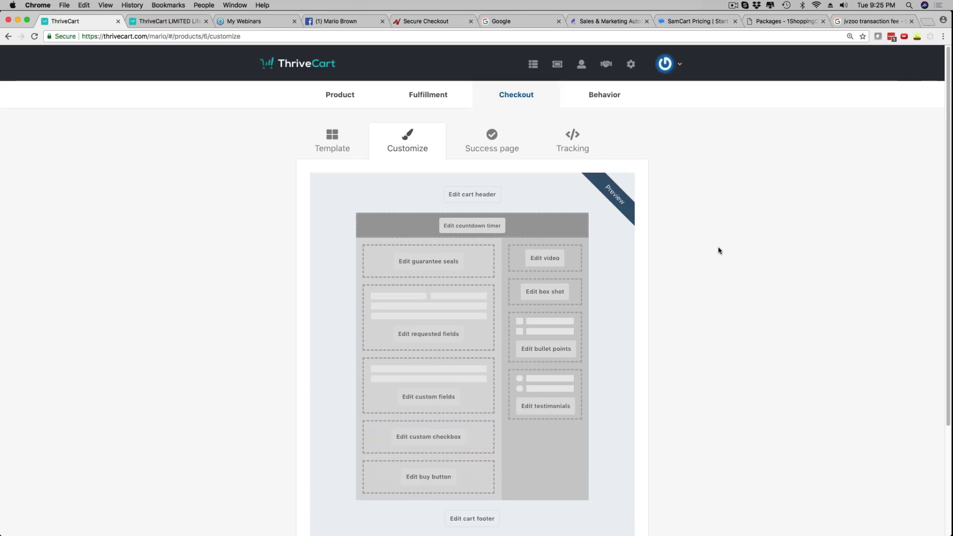
pyautogui.click(163, 20)
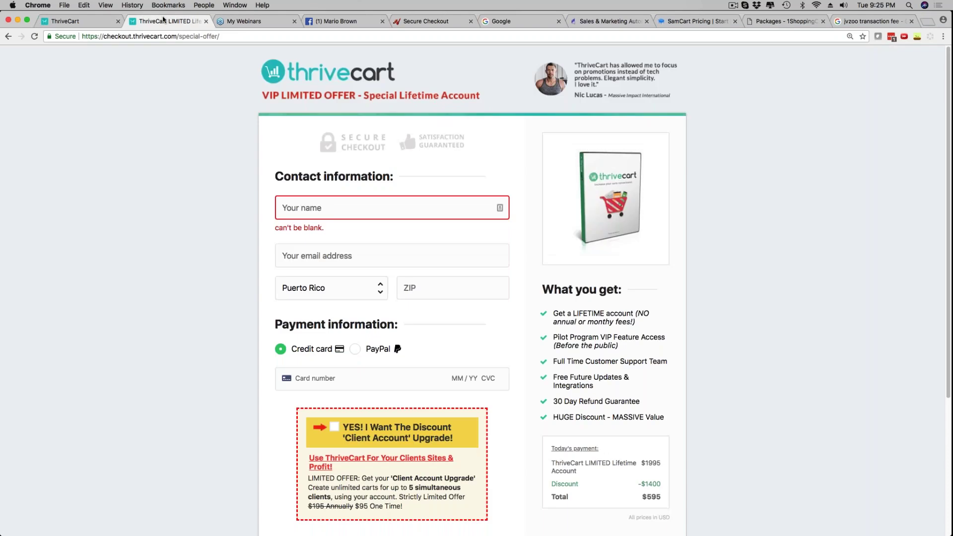
pyautogui.scroll(-1, 537, 80)
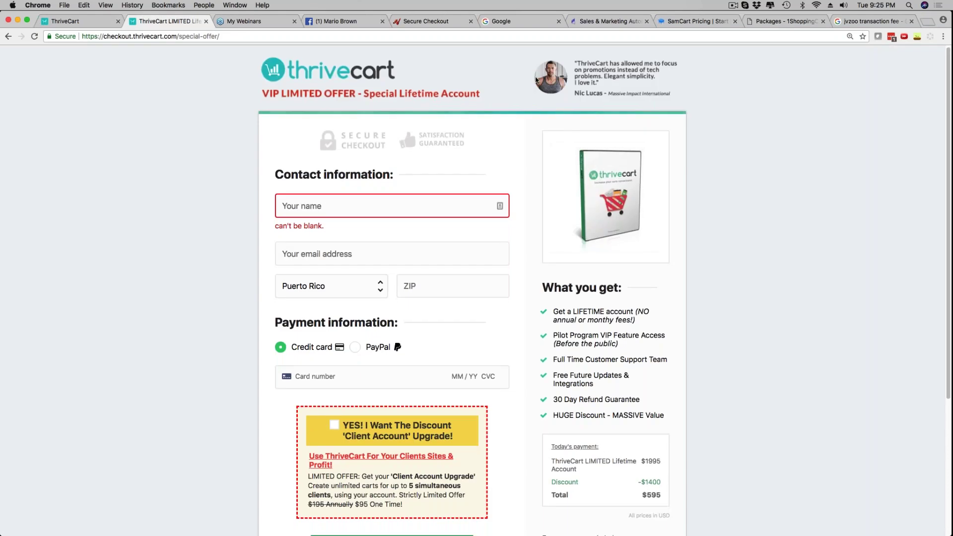
pyautogui.scroll(-5, 536, 79)
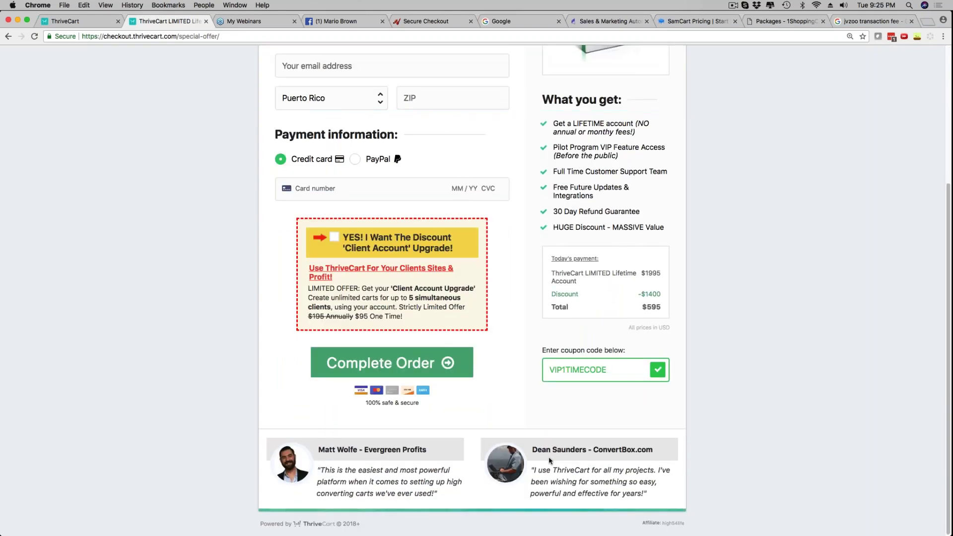
pyautogui.scroll(5, 550, 461)
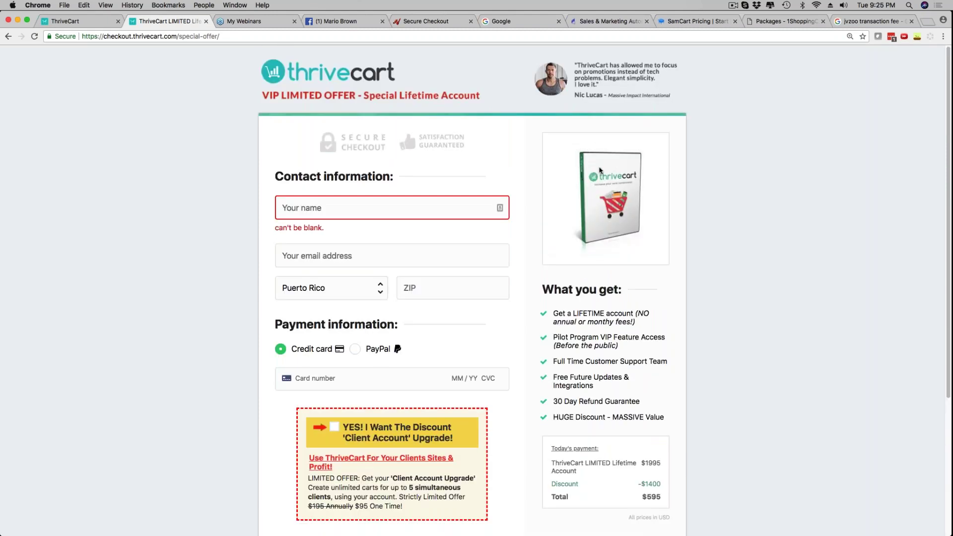
pyautogui.scroll(-1, 383, 302)
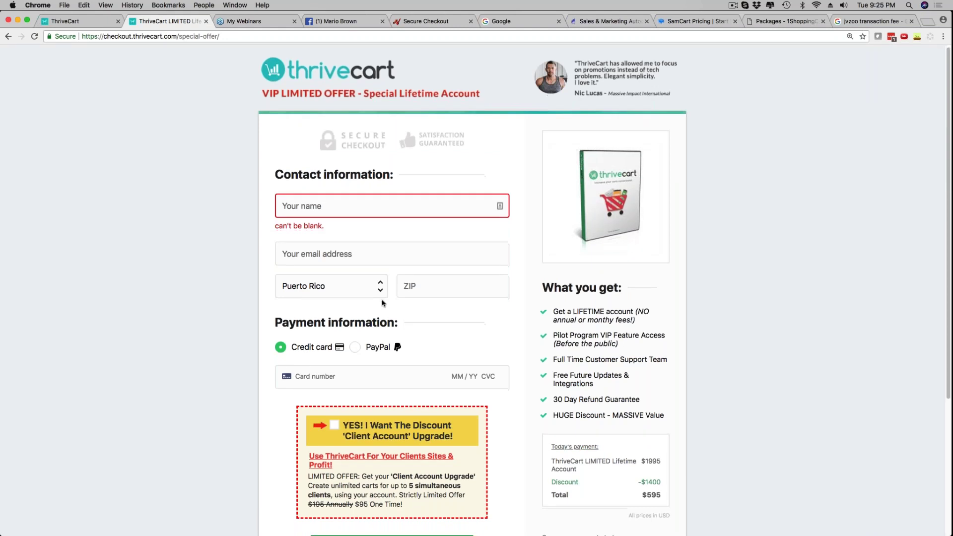
pyautogui.scroll(-5, 382, 302)
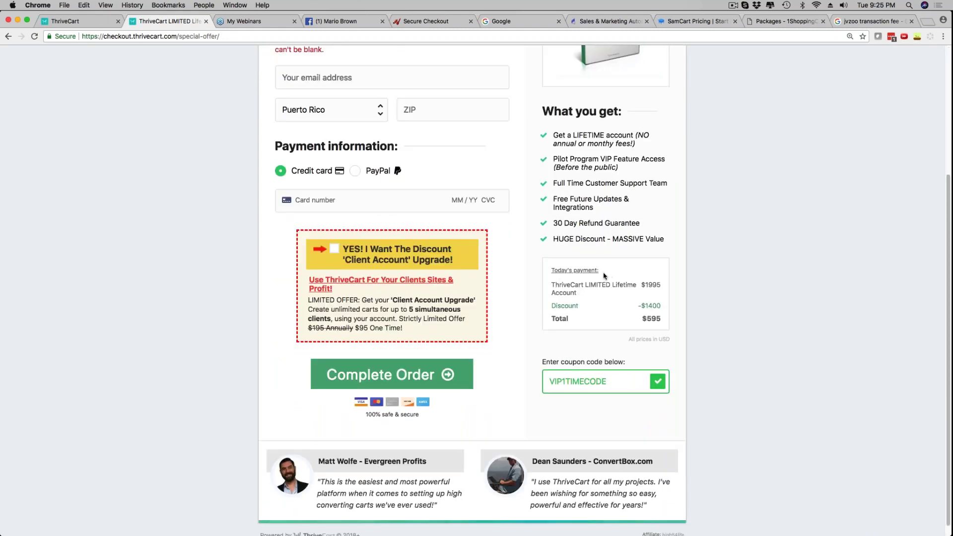
pyautogui.click(65, 21)
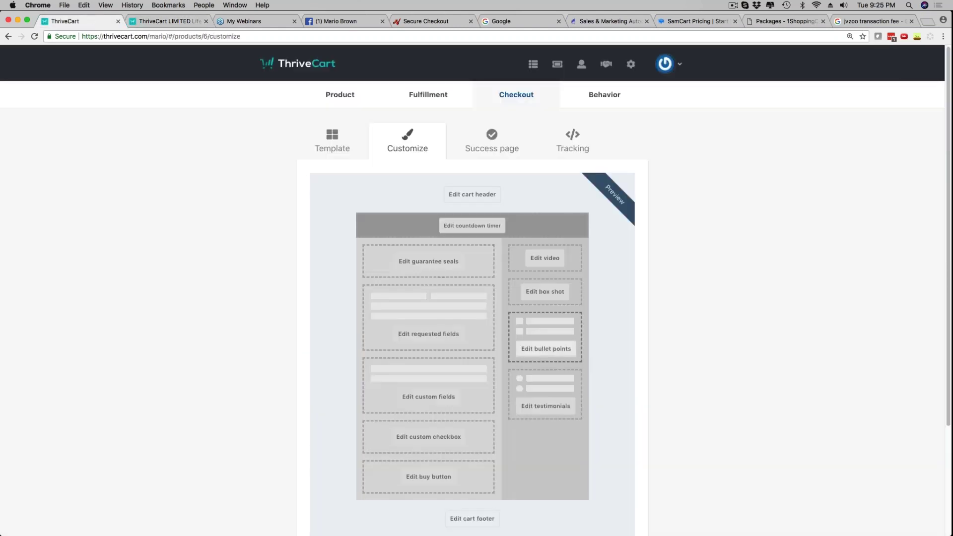
pyautogui.scroll(-3, 678, 349)
pyautogui.moveTo(510, 529)
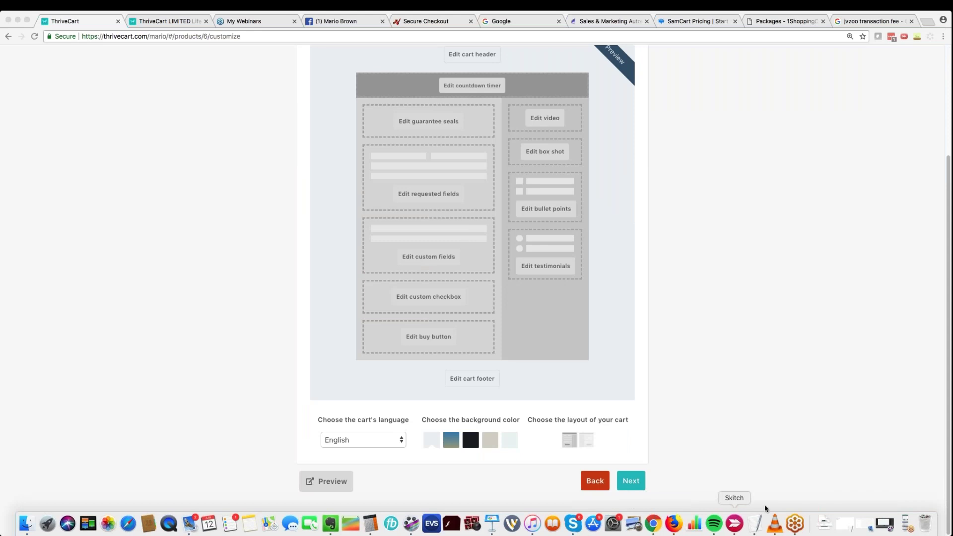
pyautogui.moveTo(824, 525)
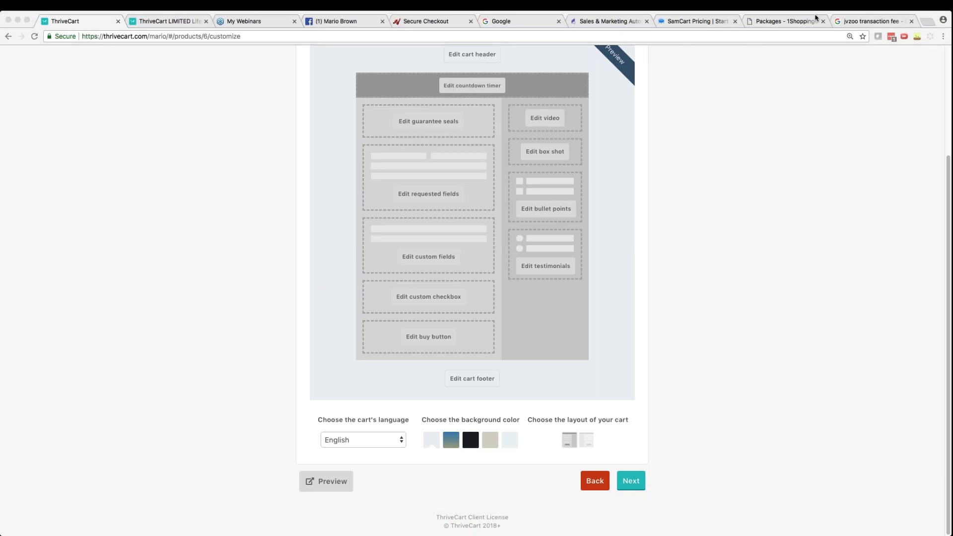
pyautogui.scroll(2, 270, 404)
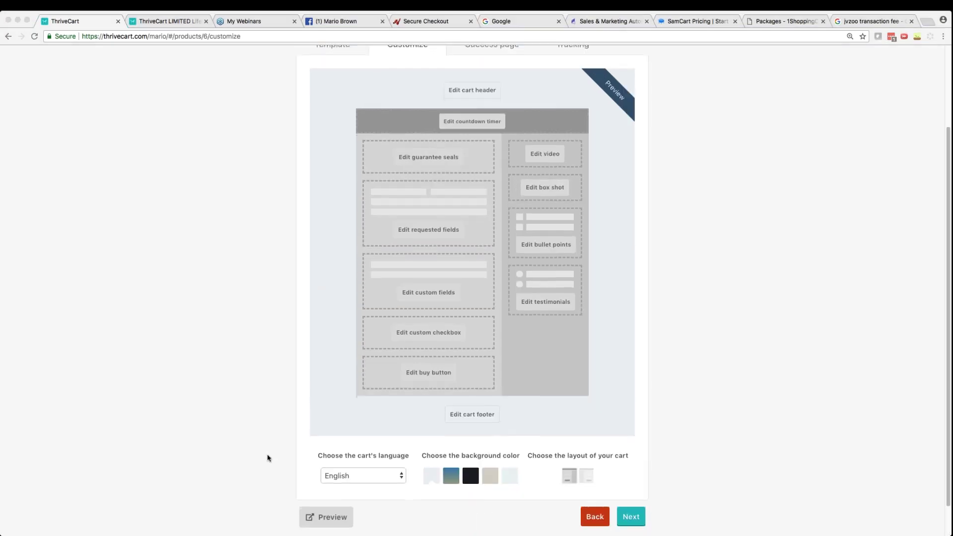
pyautogui.scroll(-1, 278, 466)
pyautogui.click(326, 503)
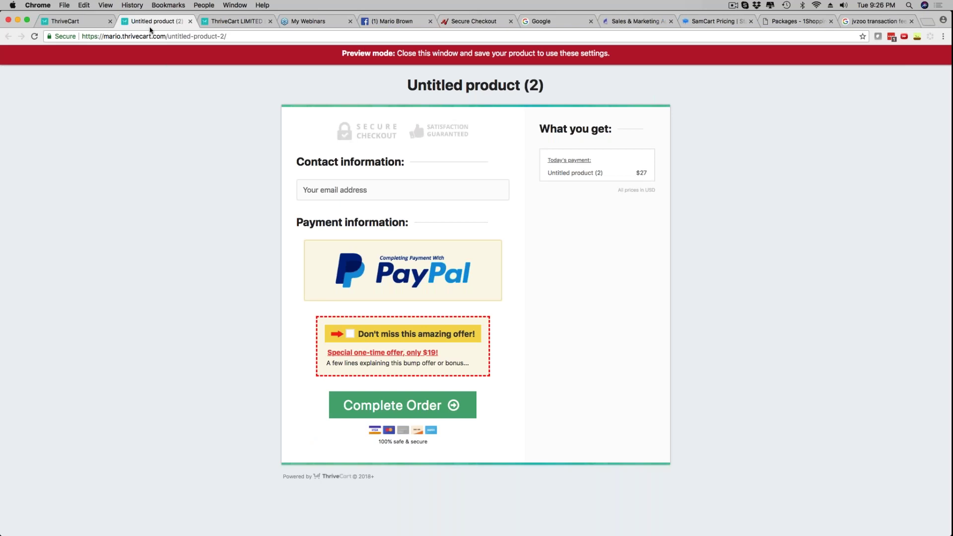
pyautogui.click(190, 22)
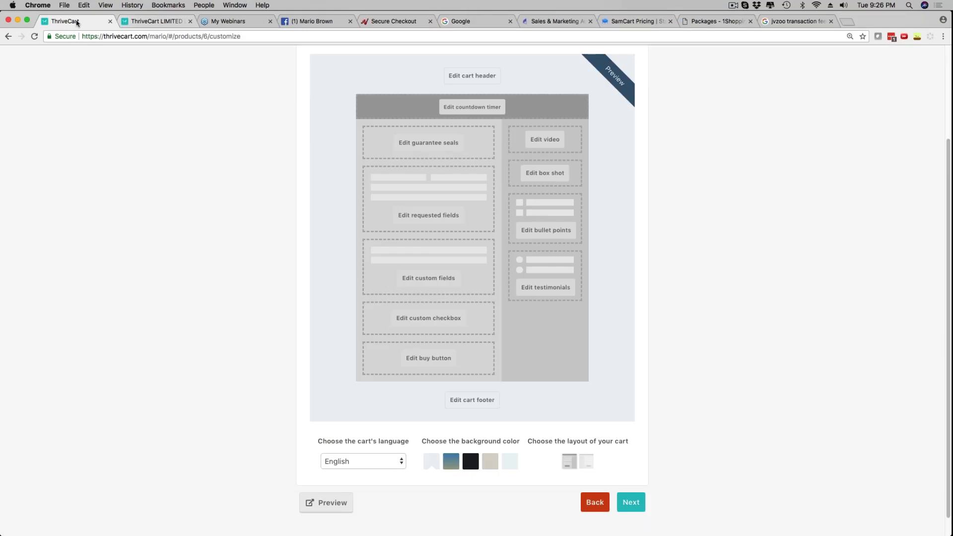
pyautogui.scroll(3, 447, 207)
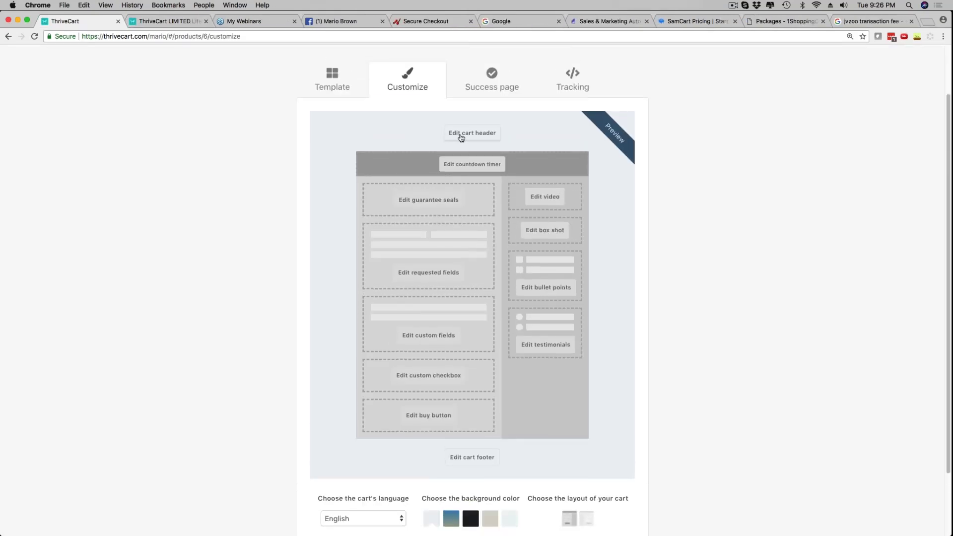
# Review the cart header settings against the example page, closing them without changes
pyautogui.click(461, 138)
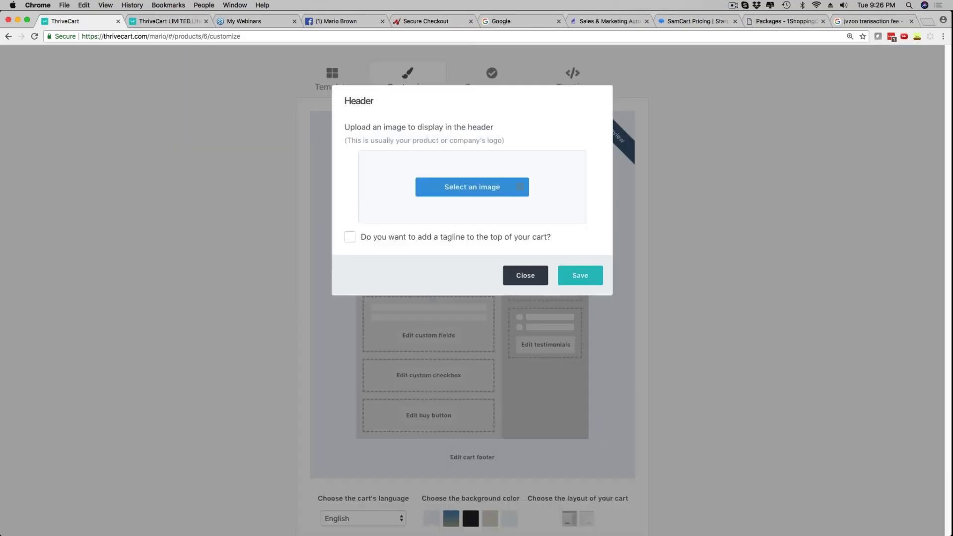
pyautogui.click(469, 192)
pyautogui.click(164, 21)
pyautogui.scroll(4, 179, 206)
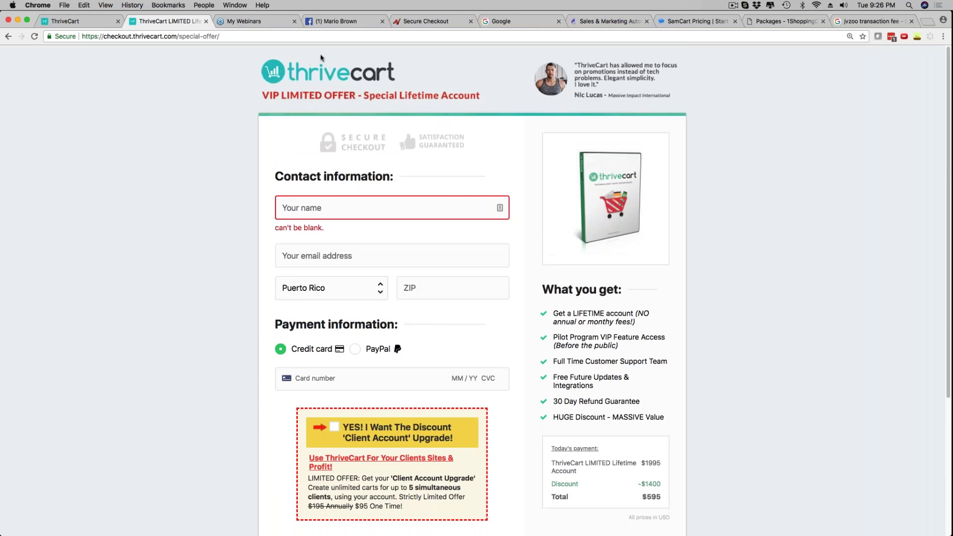
pyautogui.click(79, 21)
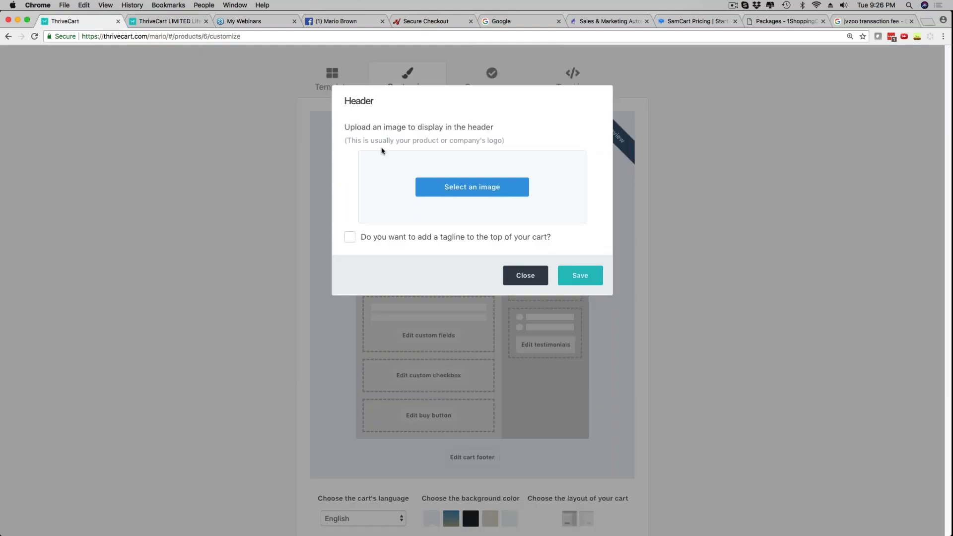
pyautogui.click(525, 276)
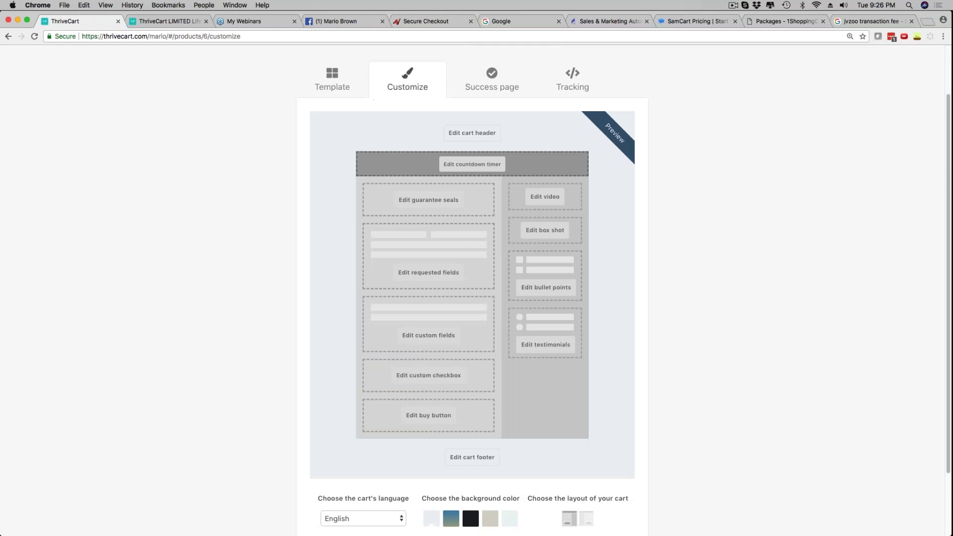
# Add the Money back guarantee seal to the cart and save it
pyautogui.click(420, 203)
pyautogui.click(397, 186)
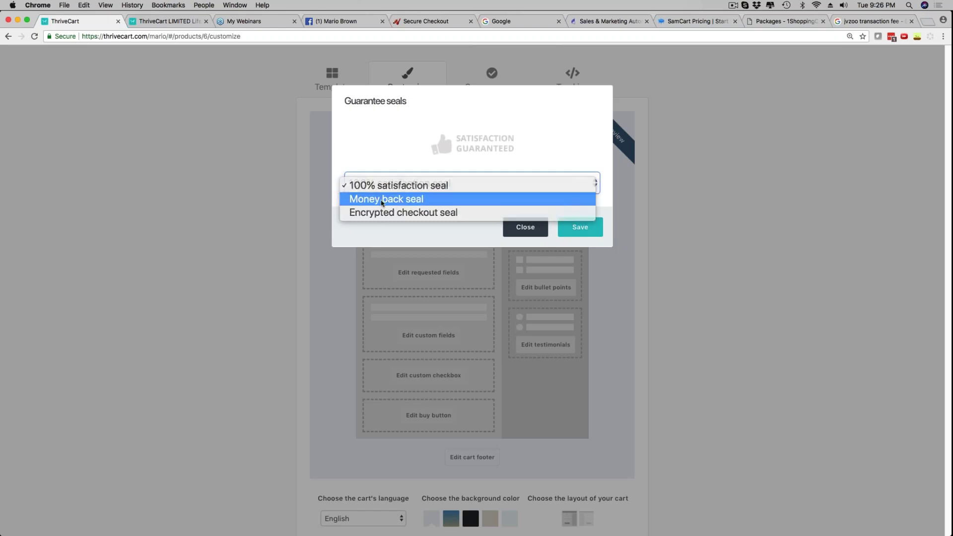
pyautogui.click(381, 200)
pyautogui.click(579, 228)
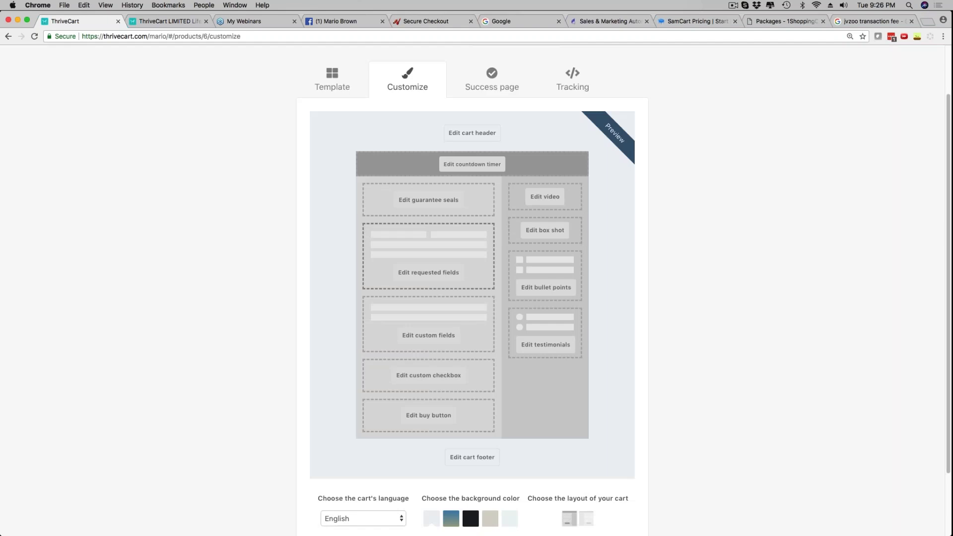
pyautogui.click(539, 199)
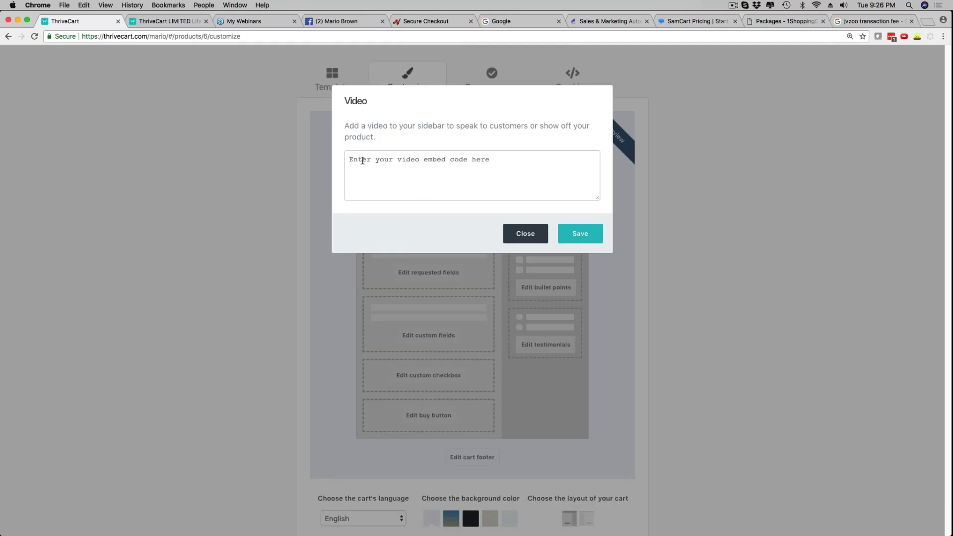
# Search YouTube for the testimonial video, open it and pause it at 0:21
pyautogui.click(926, 22)
pyautogui.write('youtub')
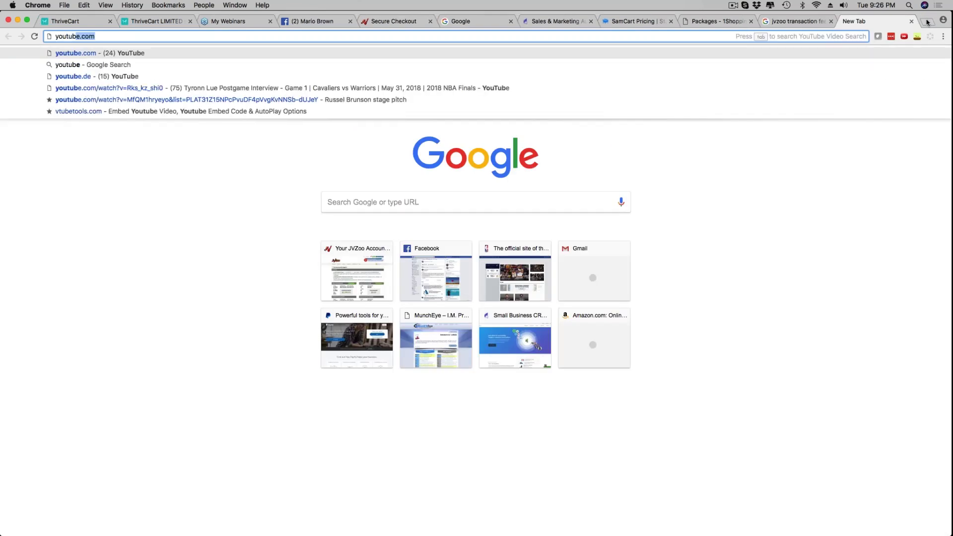
pyautogui.press('Return')
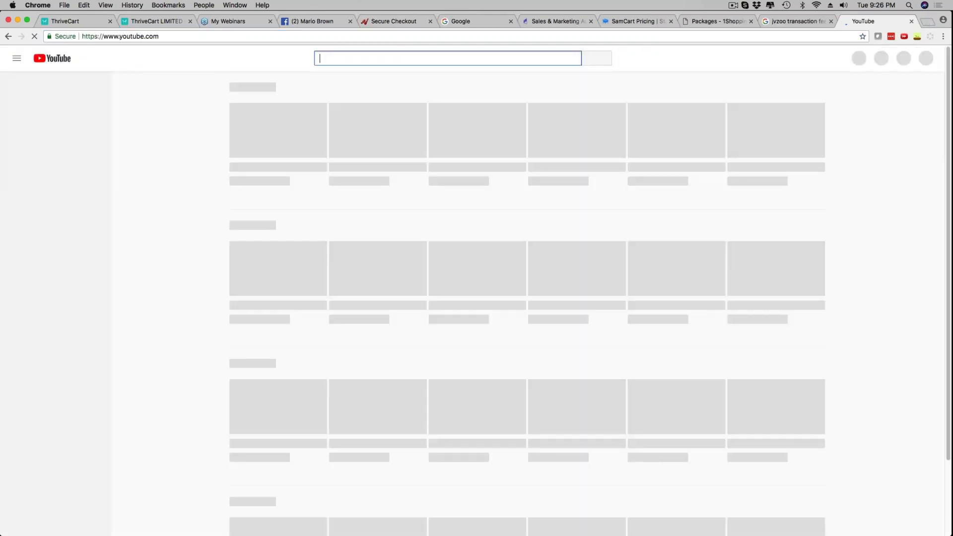
pyautogui.write('mario b')
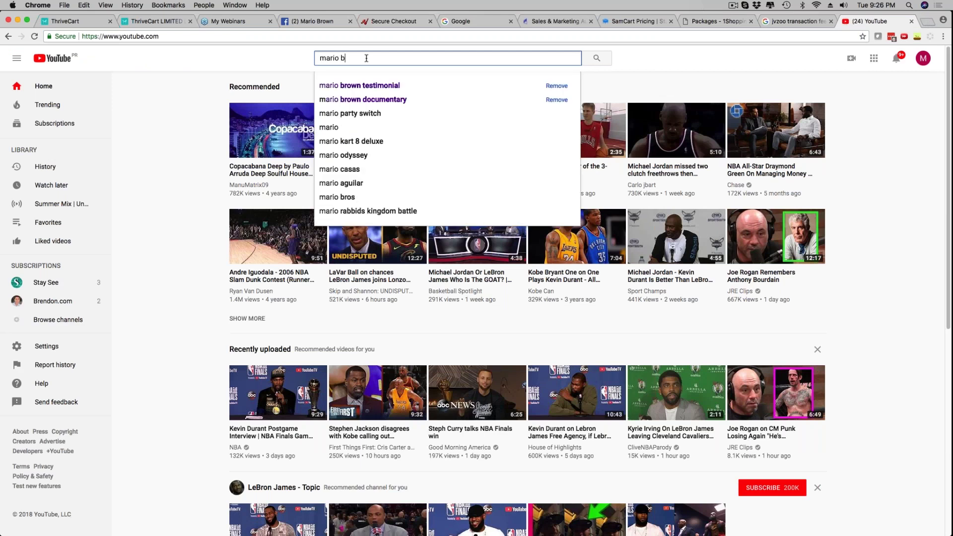
pyautogui.write('rown test')
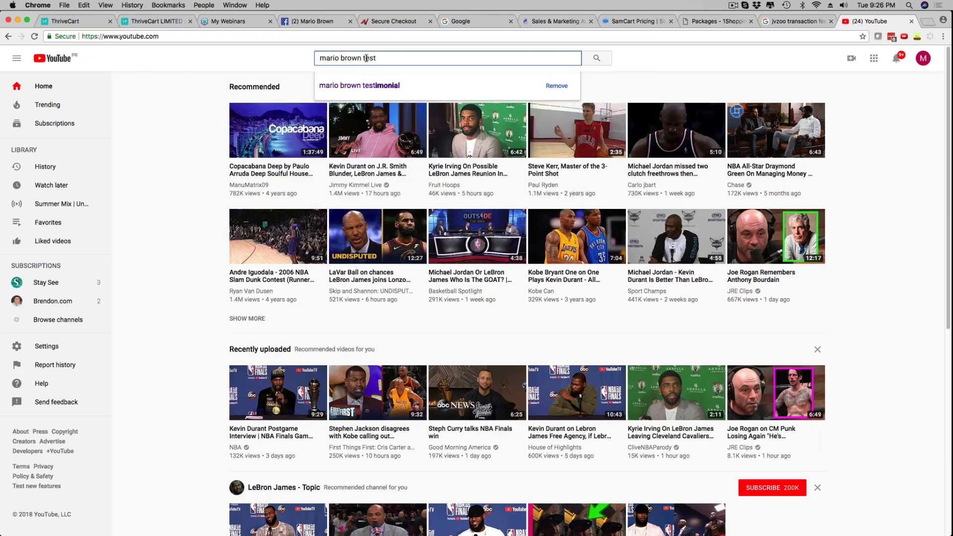
pyautogui.click(343, 86)
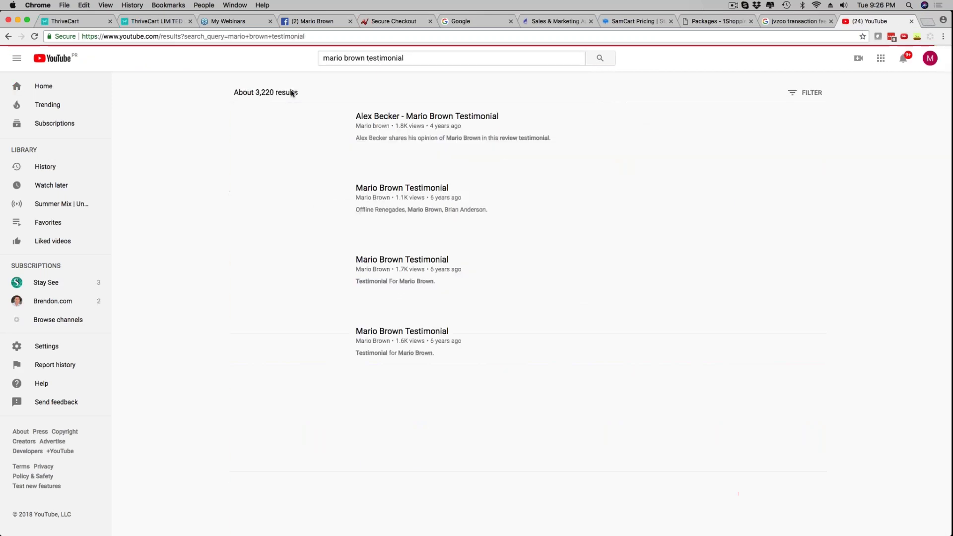
pyautogui.click(382, 120)
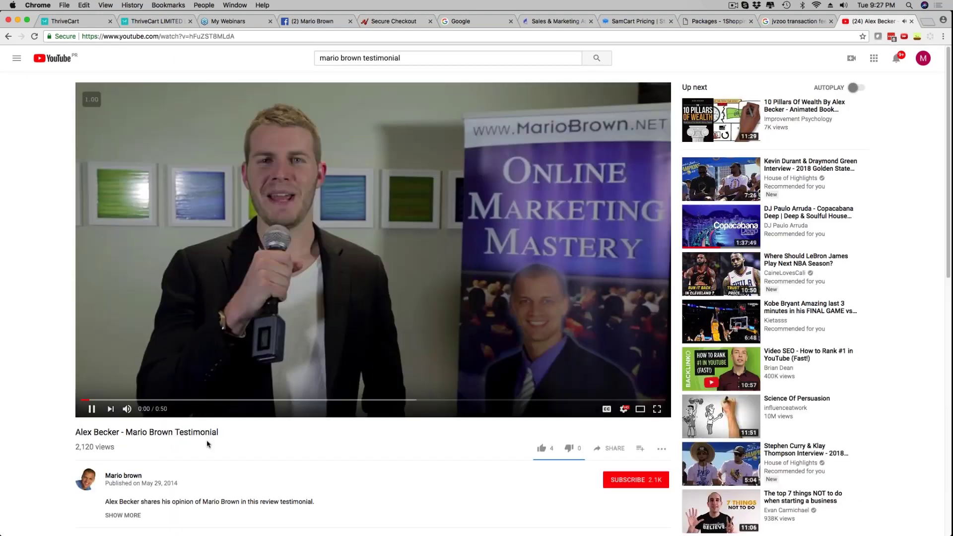
pyautogui.press('XF86AudioRaiseVolume')
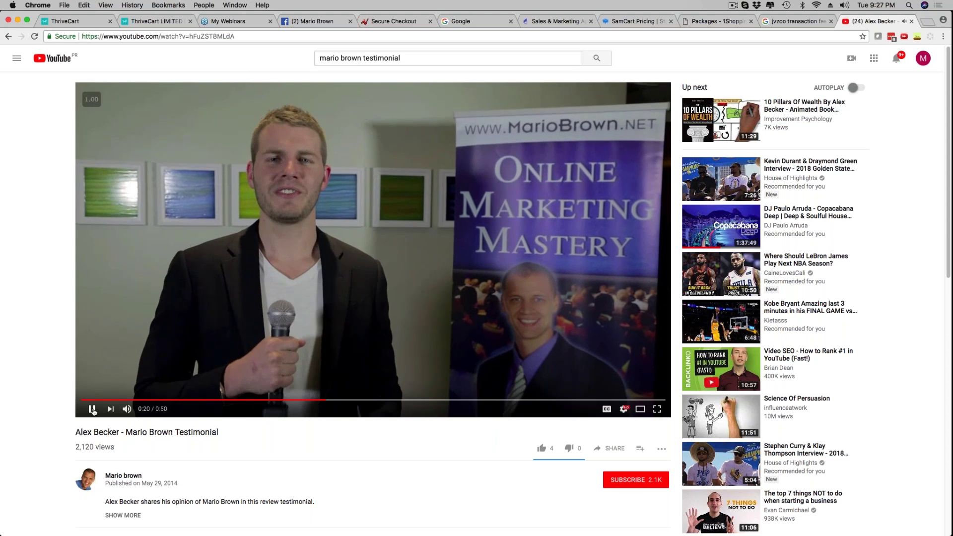
pyautogui.click(299, 208)
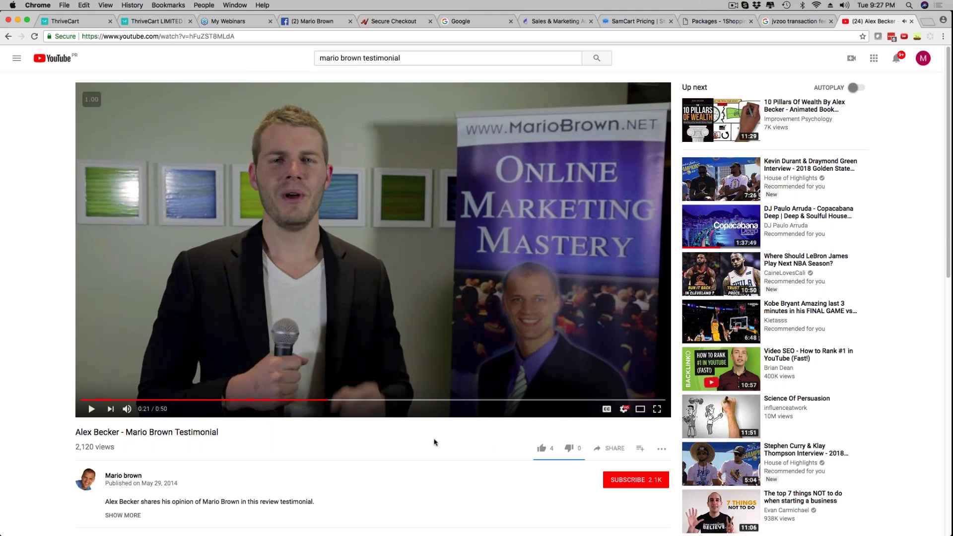
# Copy the video's iframe embed code and paste it into ThriveCart's sidebar Video box
pyautogui.scroll(-2, 497, 432)
pyautogui.click(615, 405)
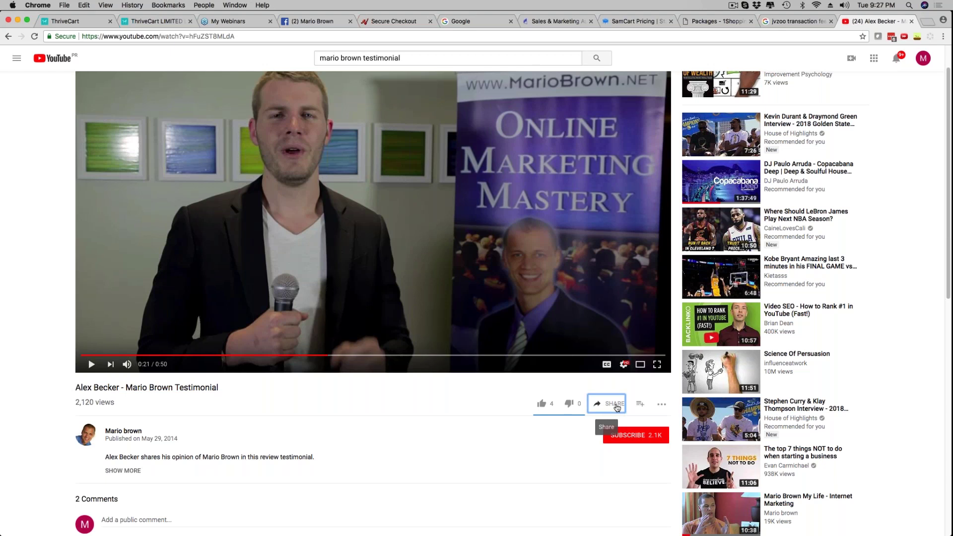
pyautogui.click(378, 204)
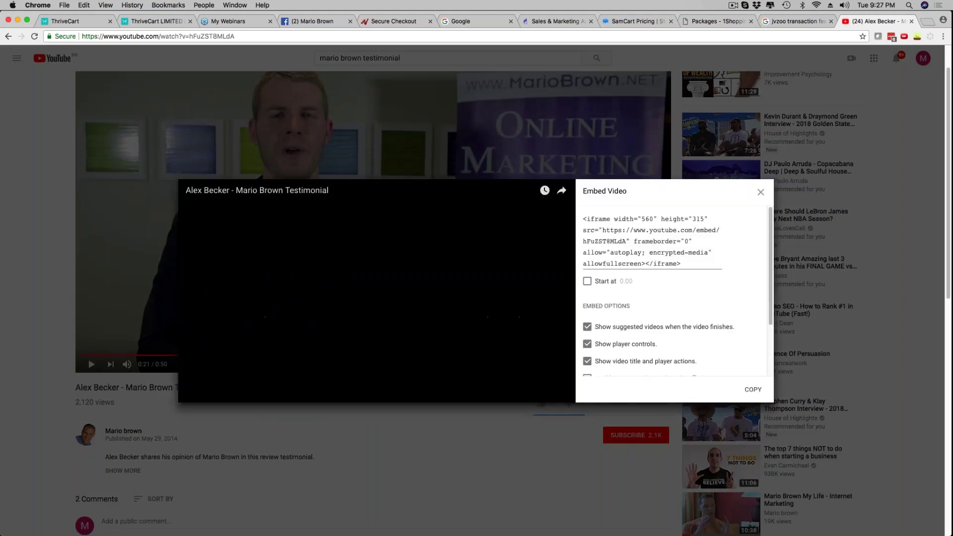
pyautogui.click(613, 230)
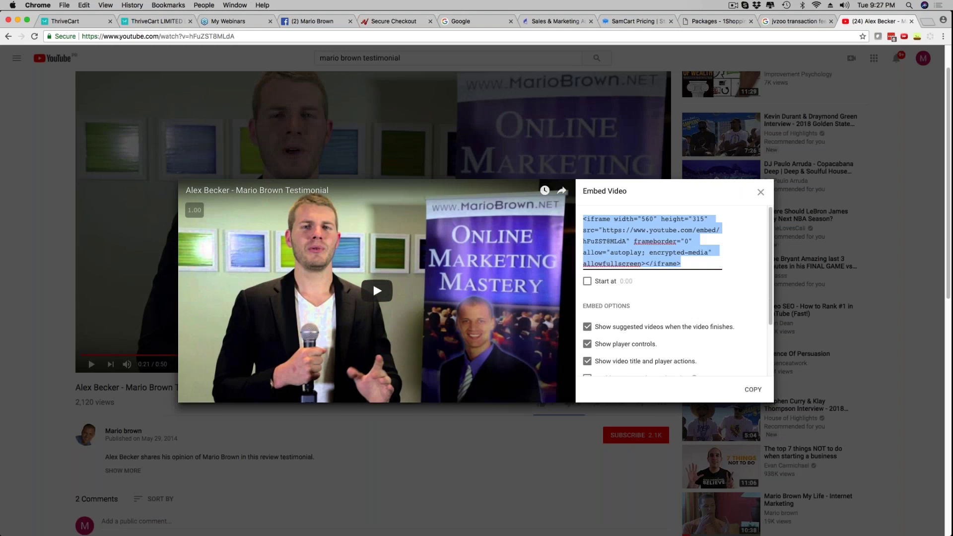
pyautogui.rightClick(613, 230)
pyautogui.click(639, 278)
pyautogui.click(65, 21)
pyautogui.click(460, 168)
pyautogui.press('super+v')
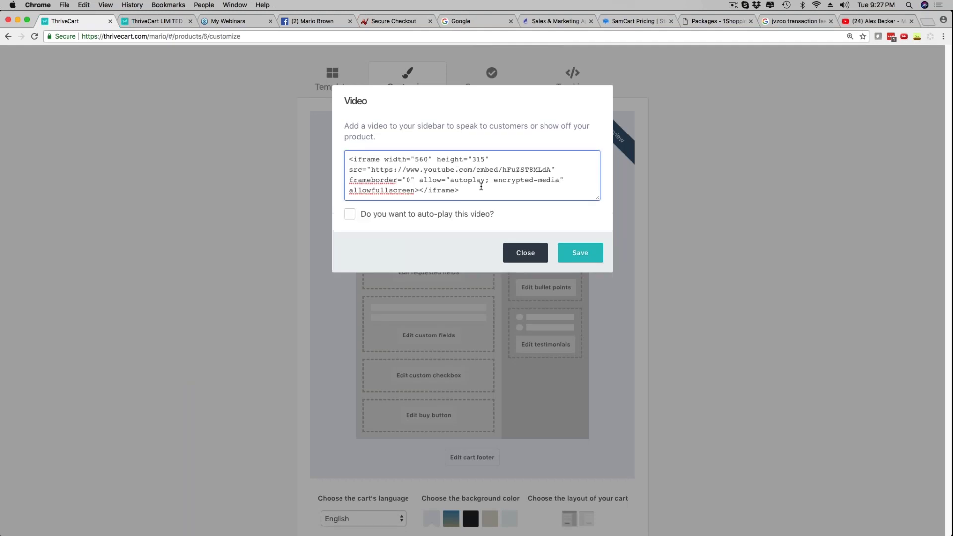
# Save the sidebar video, then preview the checkout and play and pause the testimonial video
pyautogui.click(579, 253)
pyautogui.scroll(-3, 691, 223)
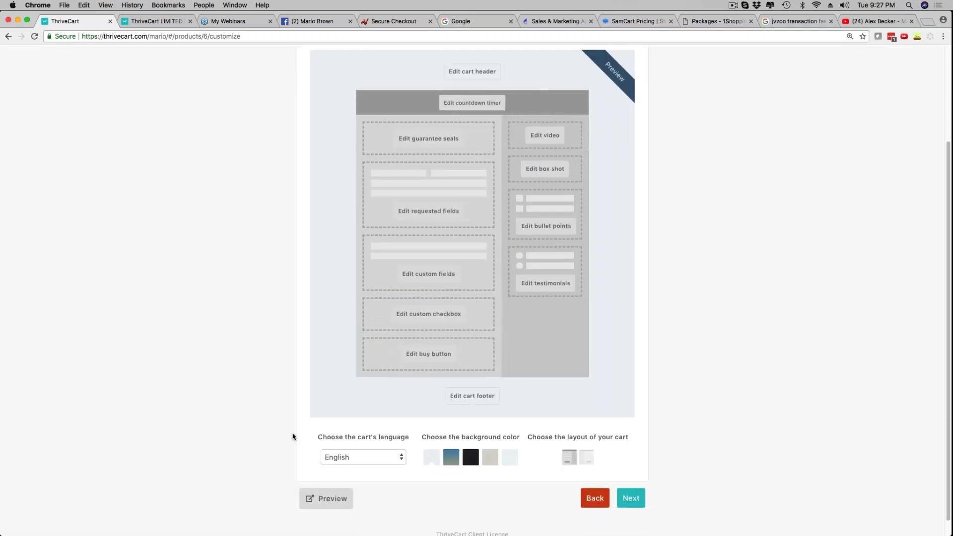
pyautogui.click(328, 503)
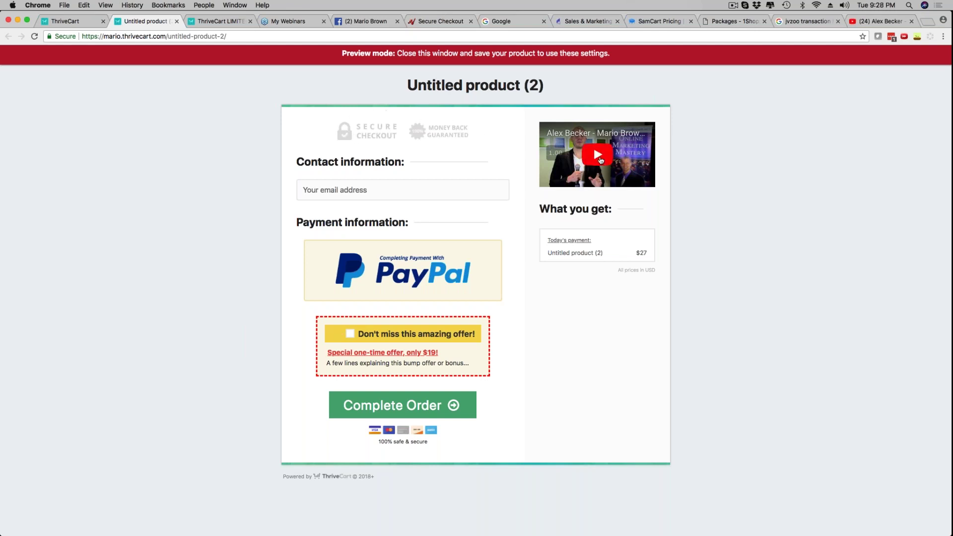
pyautogui.click(599, 159)
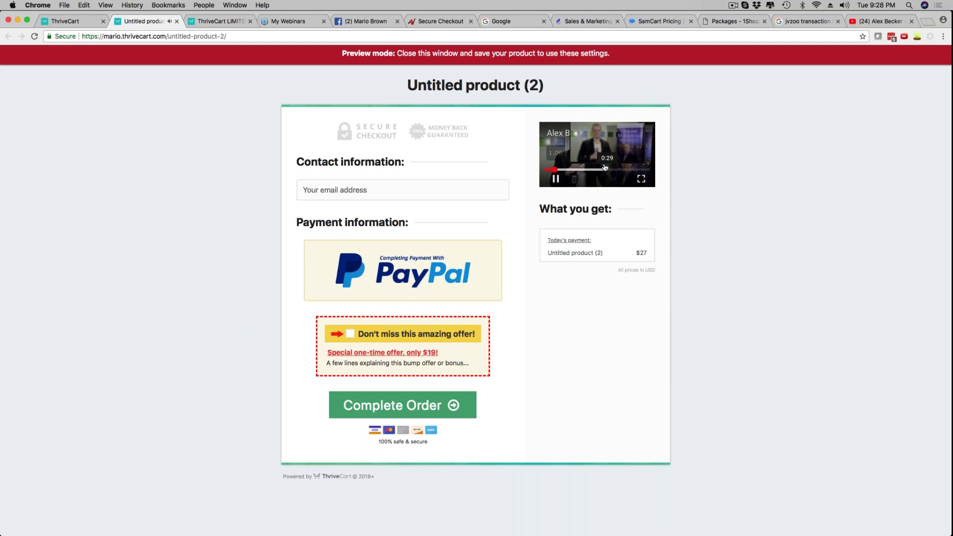
pyautogui.click(568, 175)
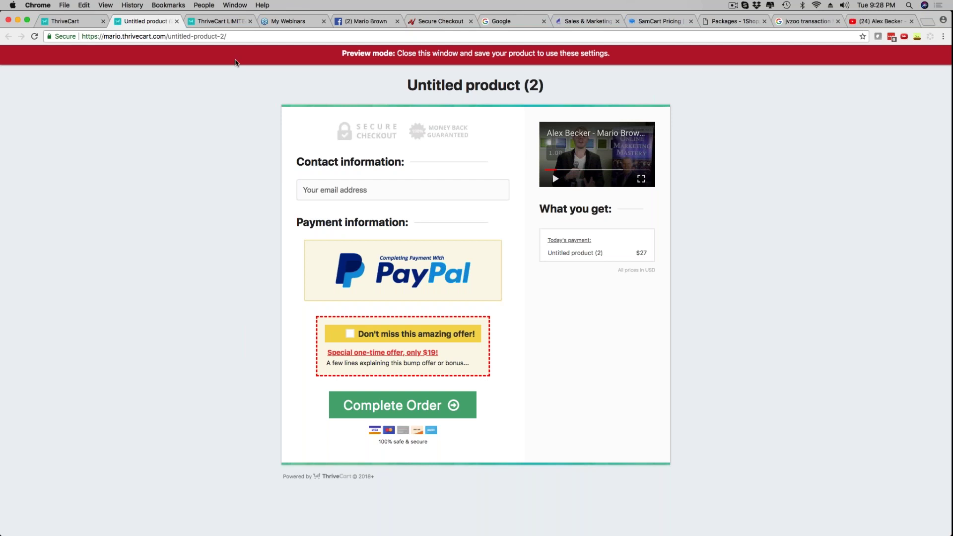
pyautogui.click(65, 21)
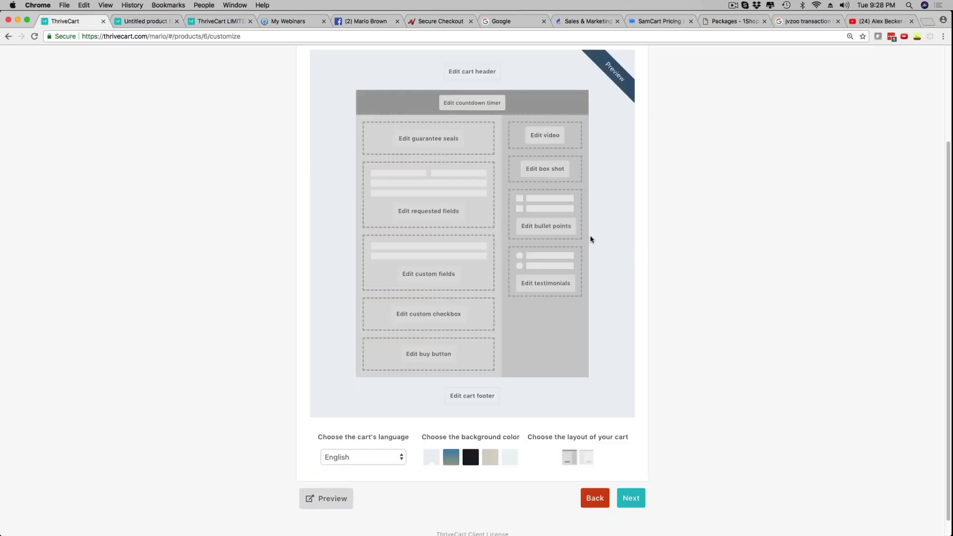
# Upload mp_logo.jpg from the Desktop as the box shot image and save it
pyautogui.click(533, 172)
pyautogui.click(449, 178)
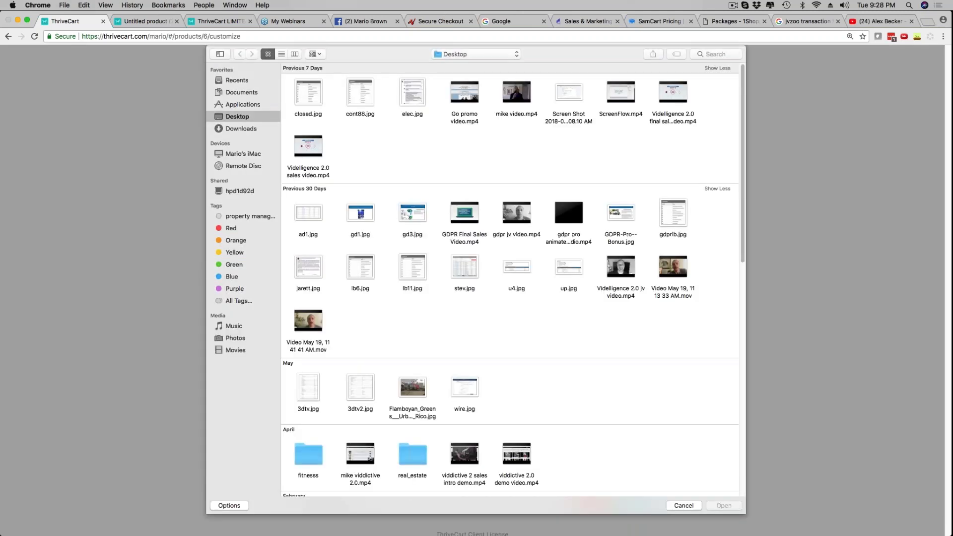
pyautogui.scroll(-5, 395, 205)
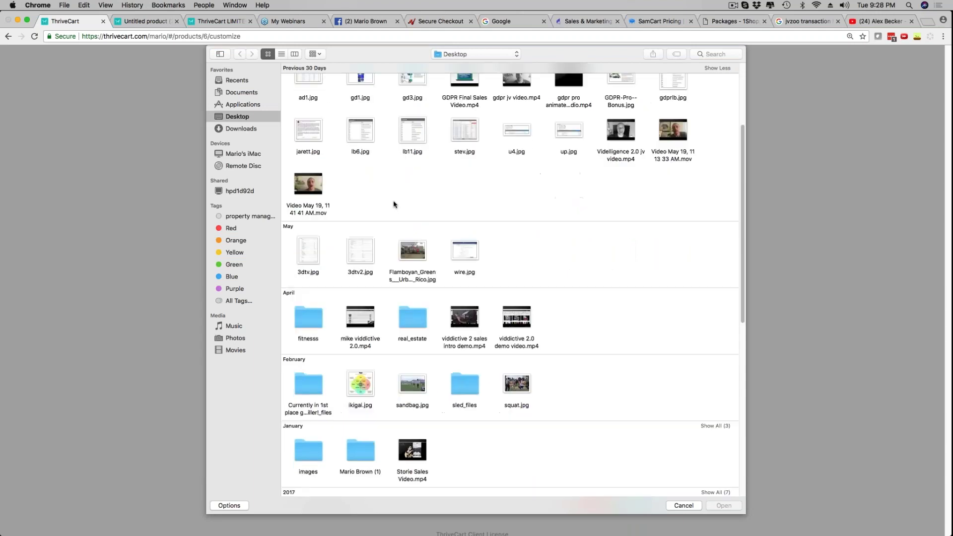
pyautogui.scroll(-6, 394, 204)
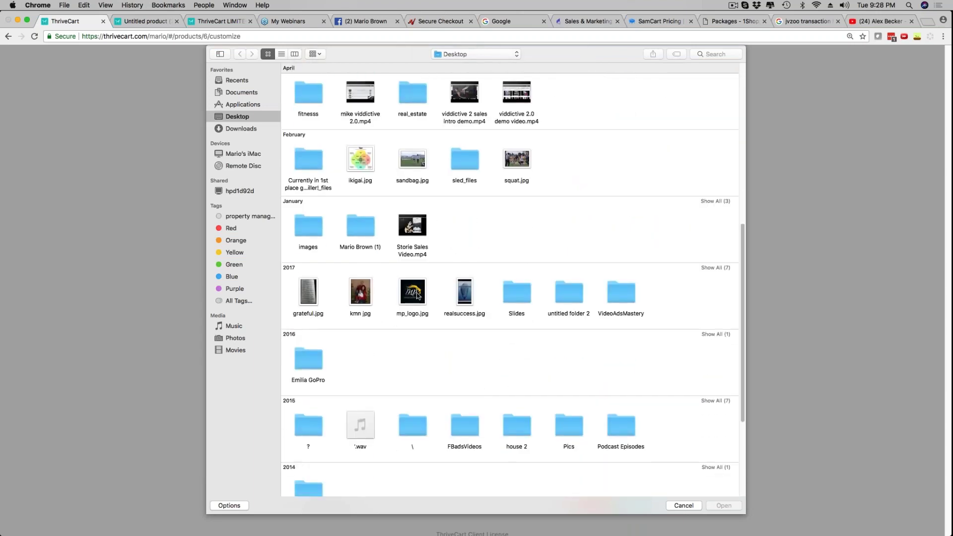
pyautogui.click(415, 293)
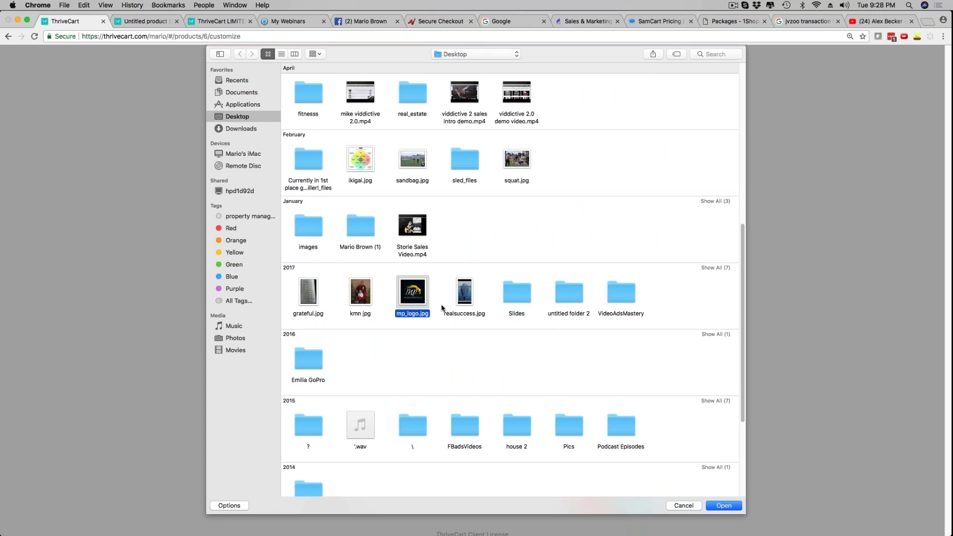
pyautogui.click(721, 505)
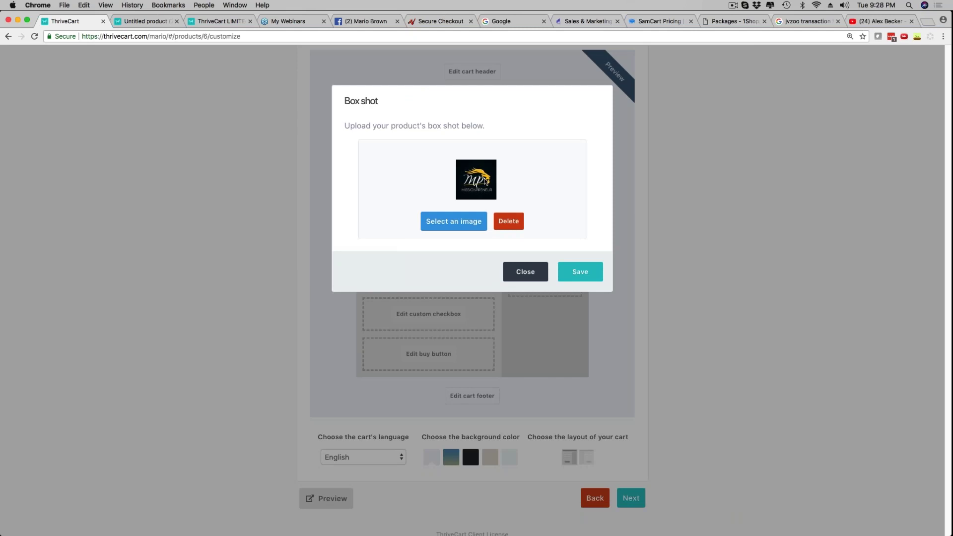
pyautogui.click(594, 278)
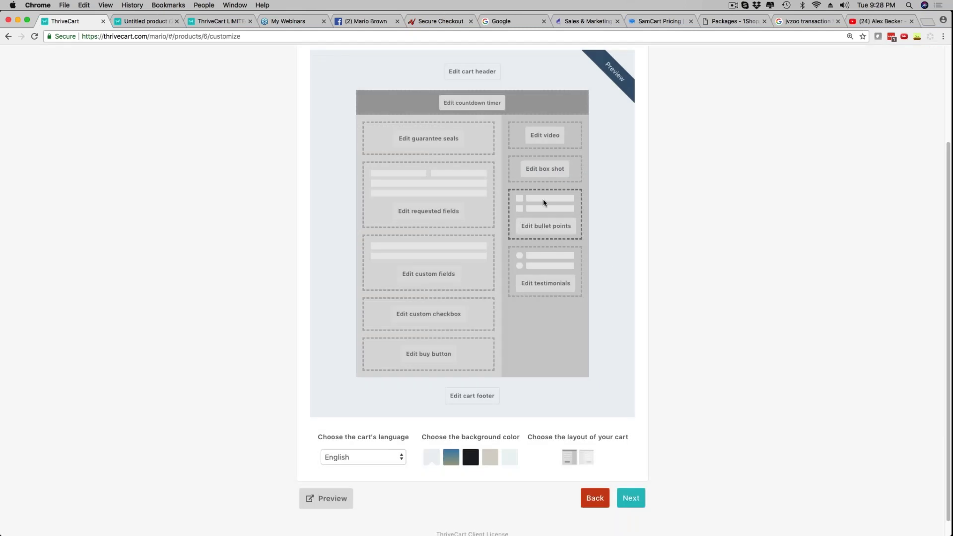
# Add the bullets 'Get Instant Access' and 'Optimized For Highest Conversions'
pyautogui.click(532, 227)
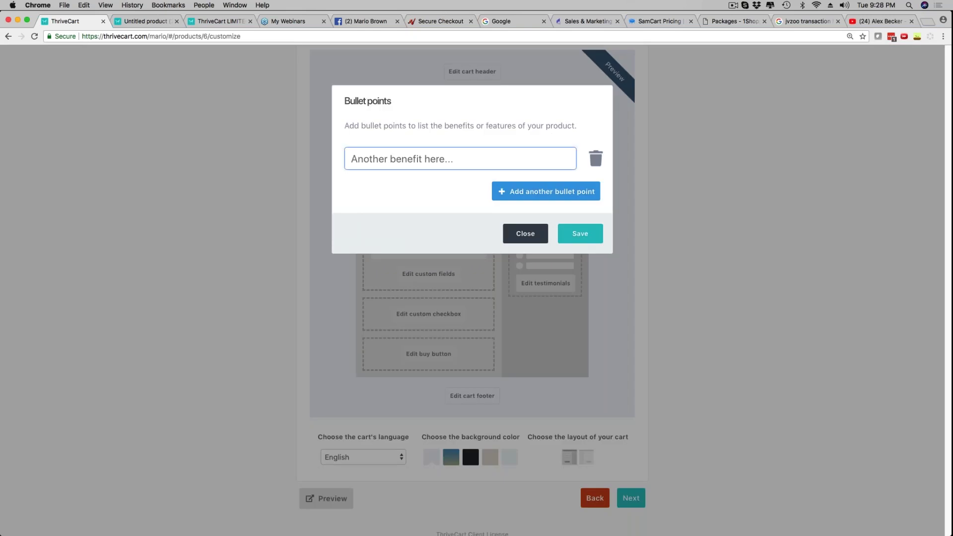
pyautogui.write('Get Inst')
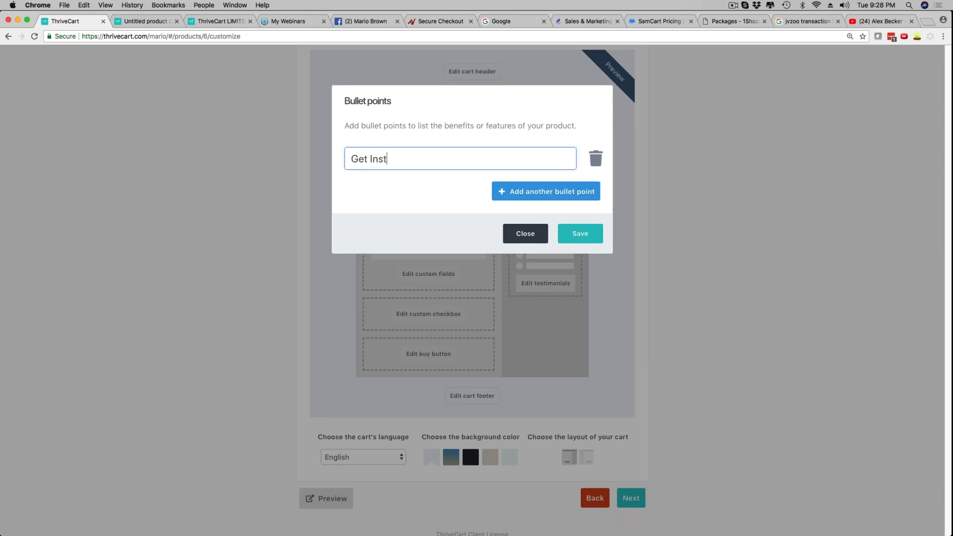
pyautogui.write('ant Access')
pyautogui.click(528, 191)
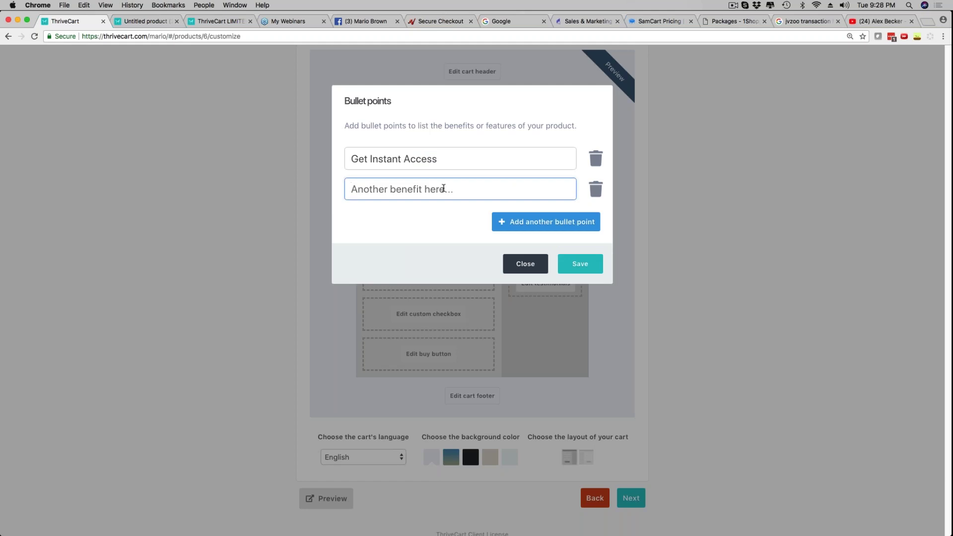
pyautogui.write('O')
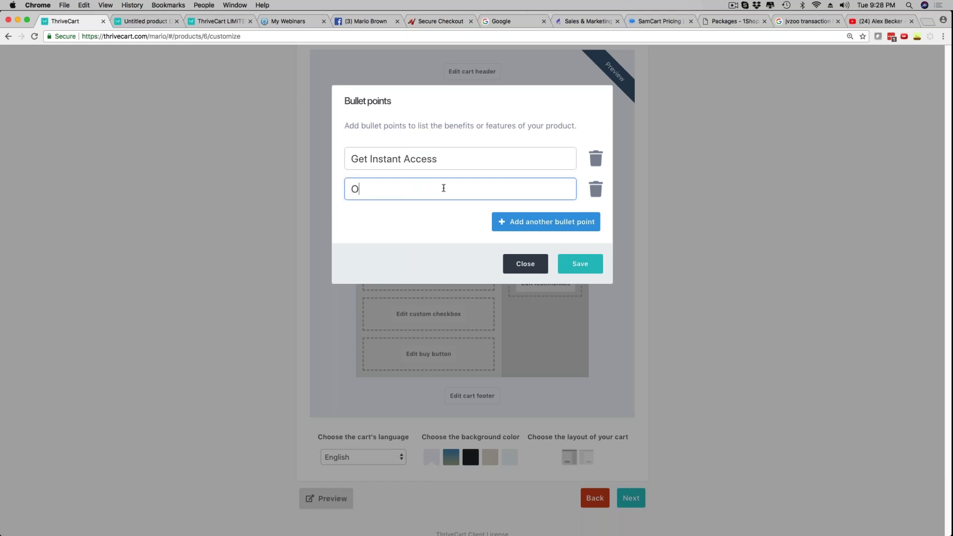
pyautogui.write('ptimized For Highest conve')
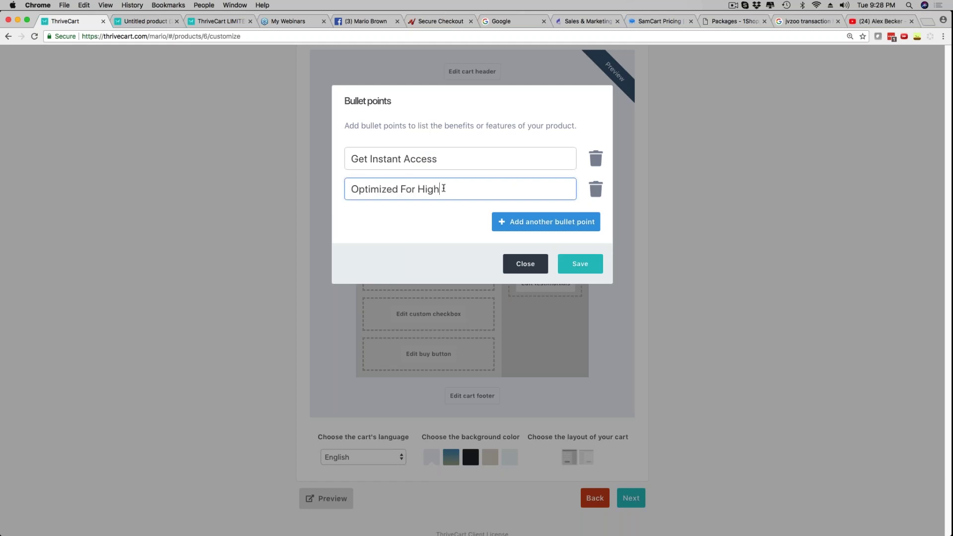
pyautogui.press('BackSpace')
pyautogui.press('BackSpace')
pyautogui.press('BackSpace')
pyautogui.press('BackSpace')
pyautogui.press('BackSpace')
pyautogui.write('Conversions')
# Add the bullets 'NEVER Pay A Monthly Fee EVER' and 'Not Transaction Fees EVER'
pyautogui.click(550, 224)
pyautogui.write('N')
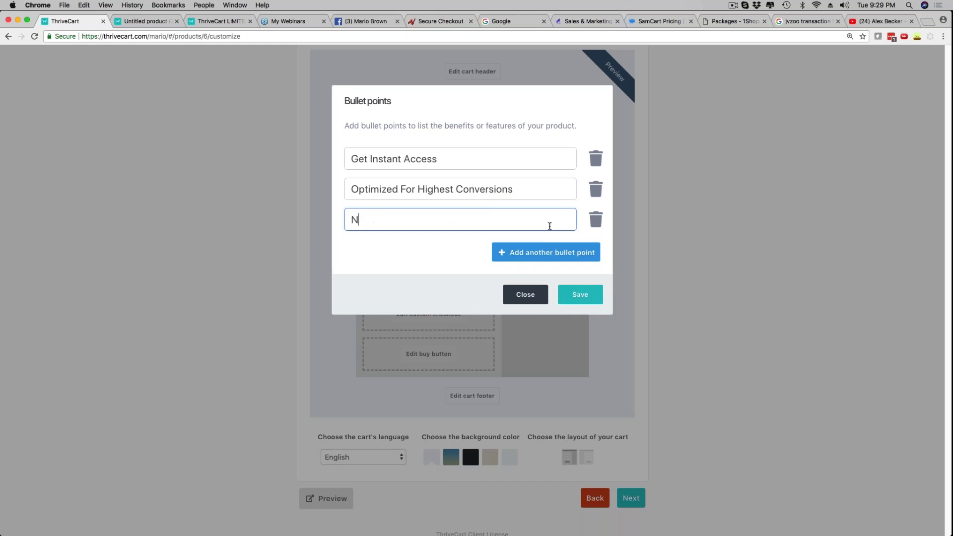
pyautogui.write('EVER Pay A Monthly Fee EVEr')
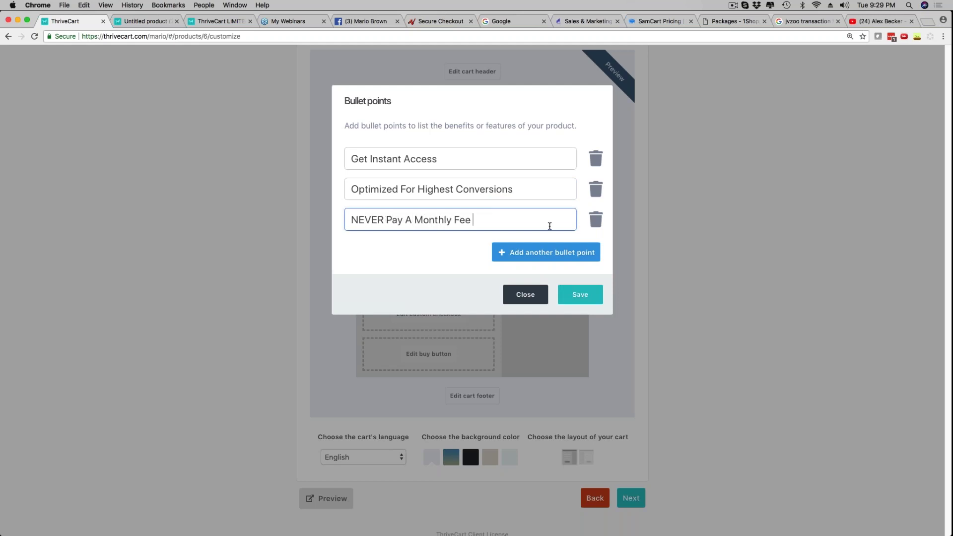
pyautogui.click(562, 258)
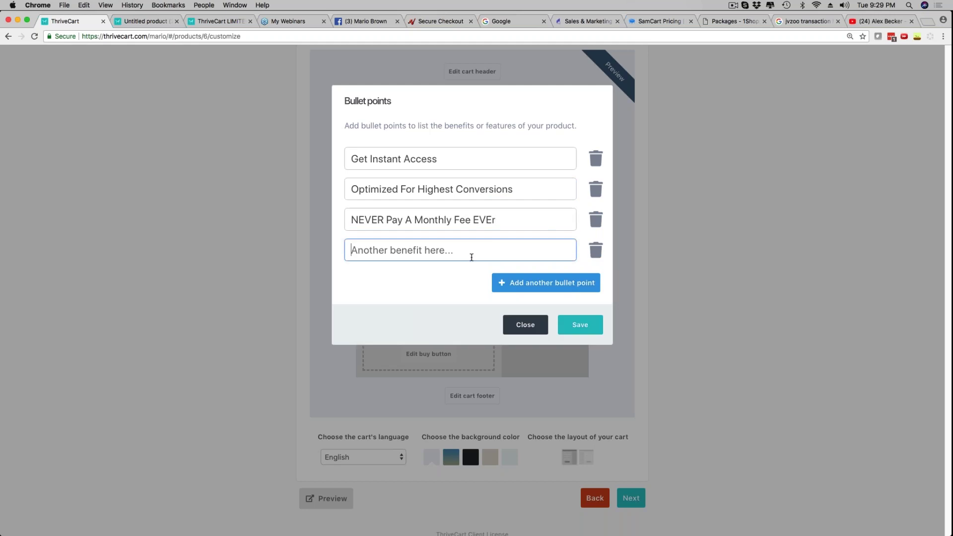
pyautogui.click(506, 219)
pyautogui.write('R')
pyautogui.click(408, 254)
pyautogui.write('Not ')
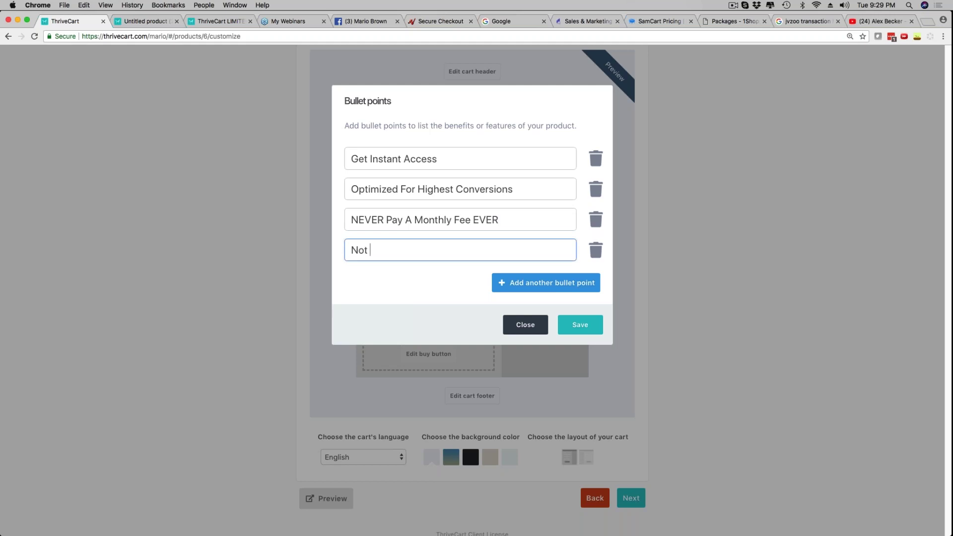
pyautogui.write(' Transaction Fees EVER')
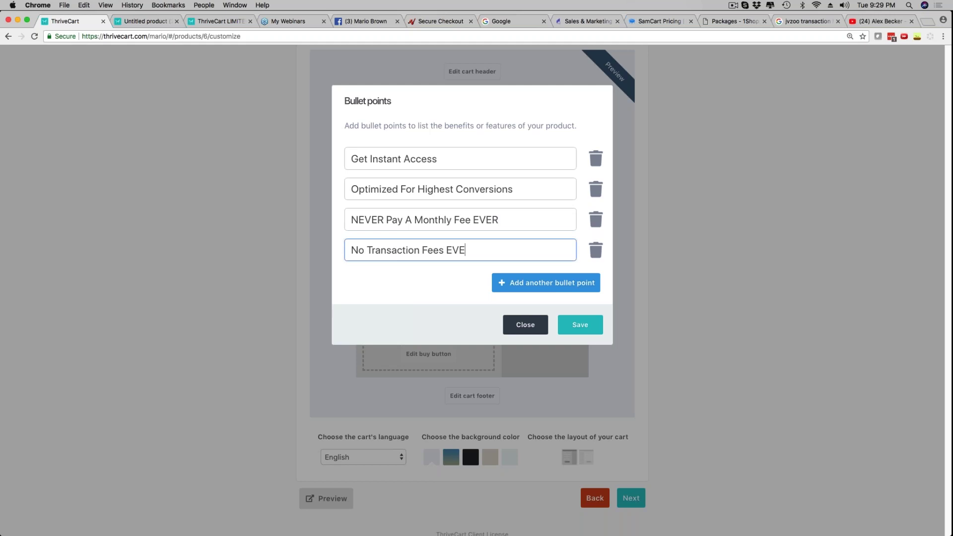
# Add a fifth bullet 'Looks Stunning On Mobile' and save the bullet points
pyautogui.click(519, 282)
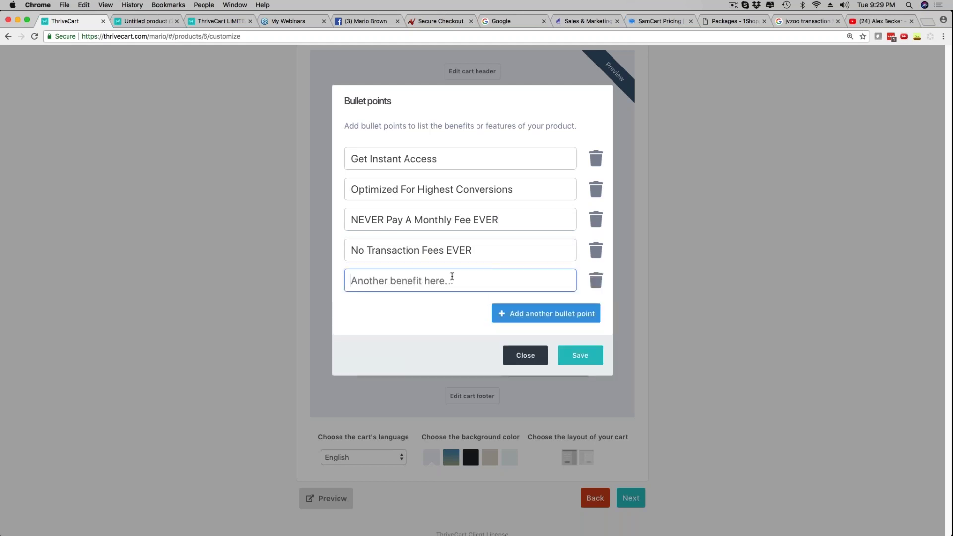
pyautogui.write('Looks Stun')
pyautogui.write('ngng')
pyautogui.press('BackSpace')
pyautogui.press('BackSpace')
pyautogui.press('BackSpace')
pyautogui.write('ing')
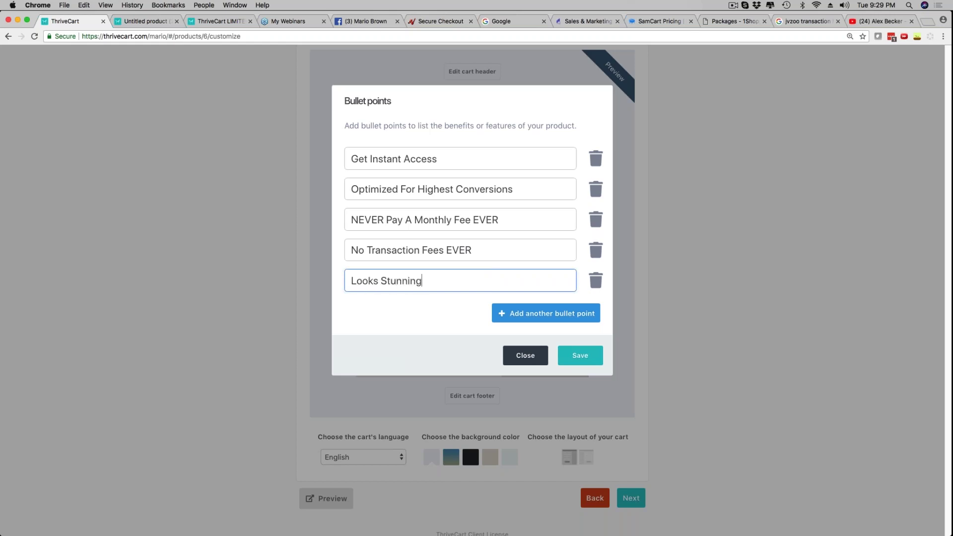
pyautogui.write(' On Mobile')
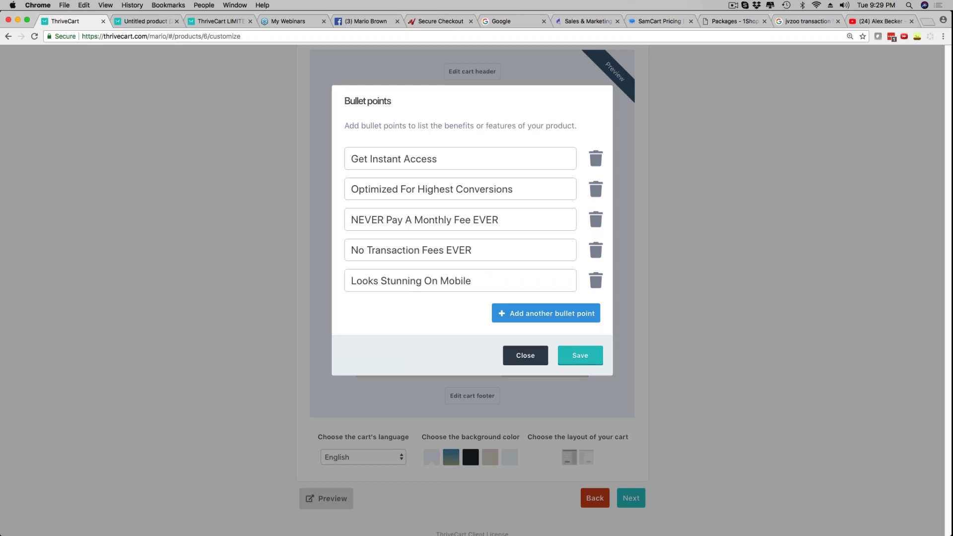
pyautogui.click(572, 355)
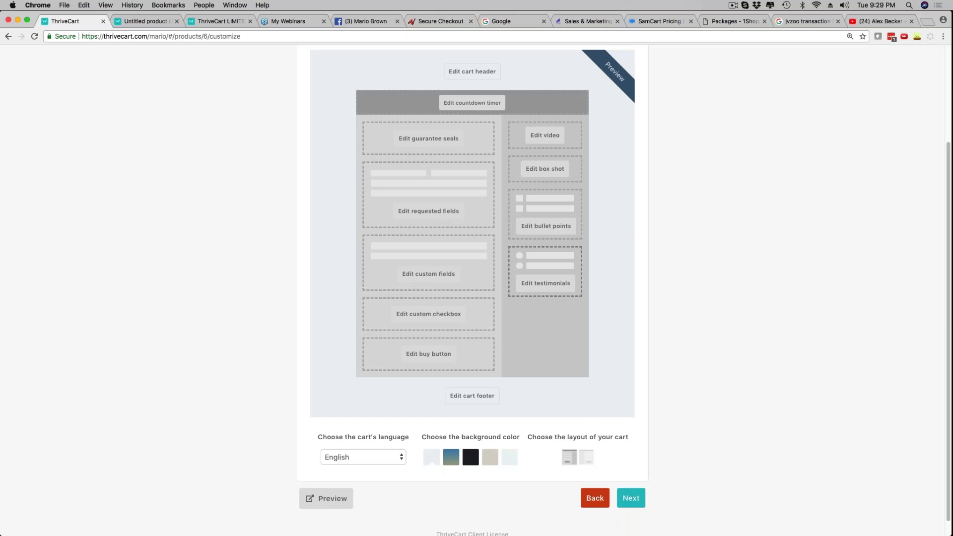
# Open the testimonials editor and set kmn.jpg as the testimonial photo
pyautogui.click(541, 289)
pyautogui.click(540, 286)
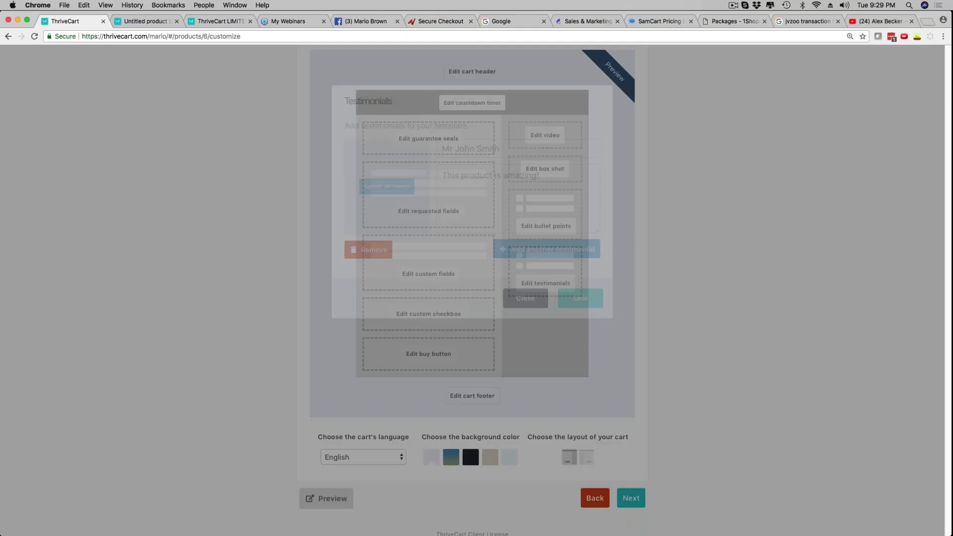
pyautogui.click(388, 188)
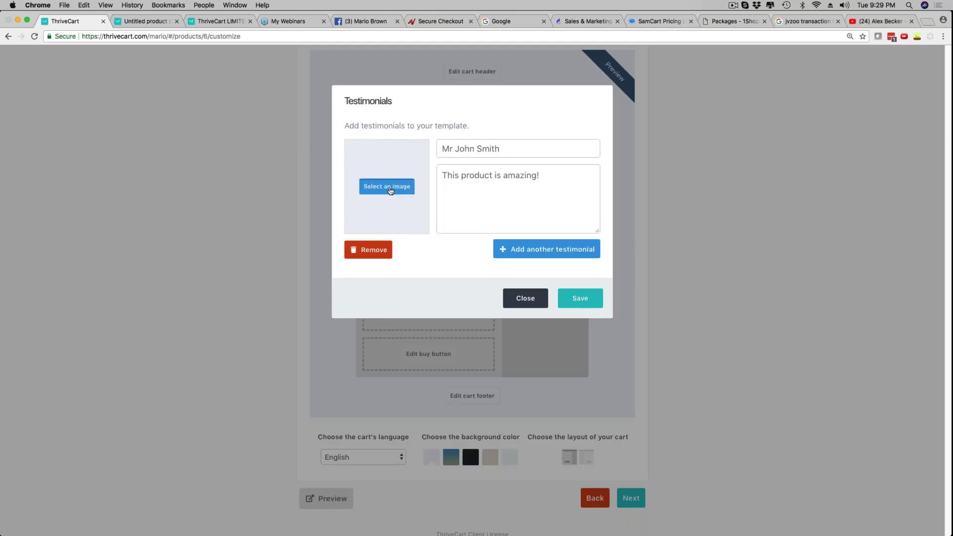
pyautogui.scroll(-5, 370, 264)
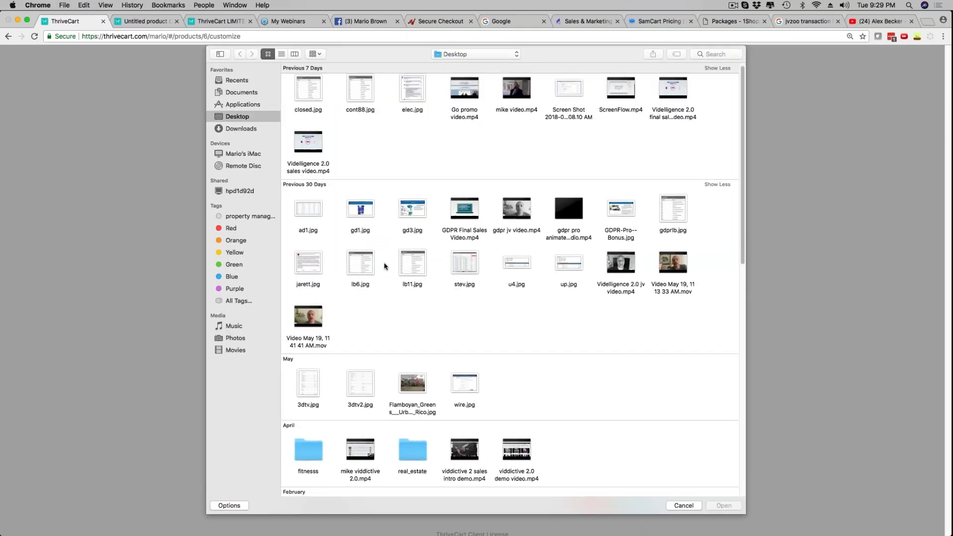
pyautogui.scroll(-5, 370, 264)
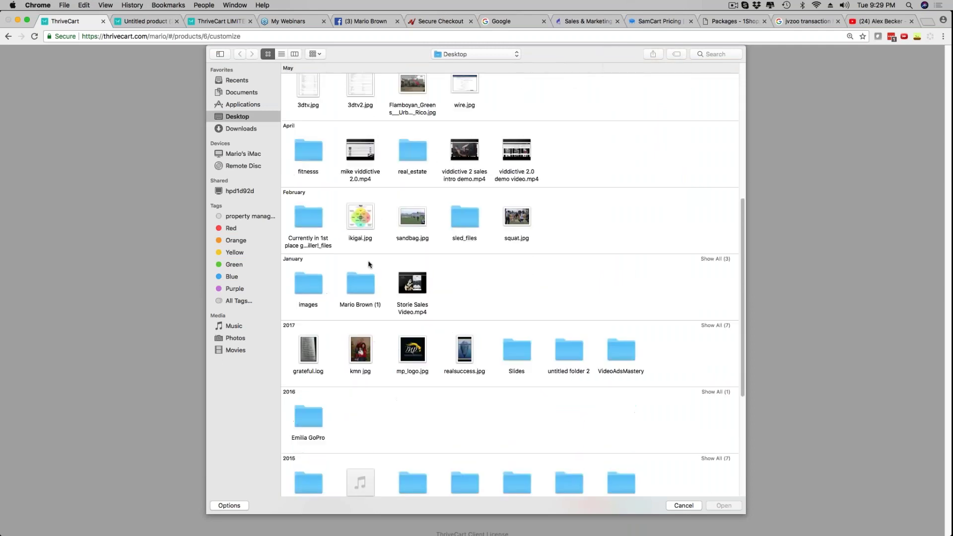
pyautogui.click(360, 278)
pyautogui.click(725, 506)
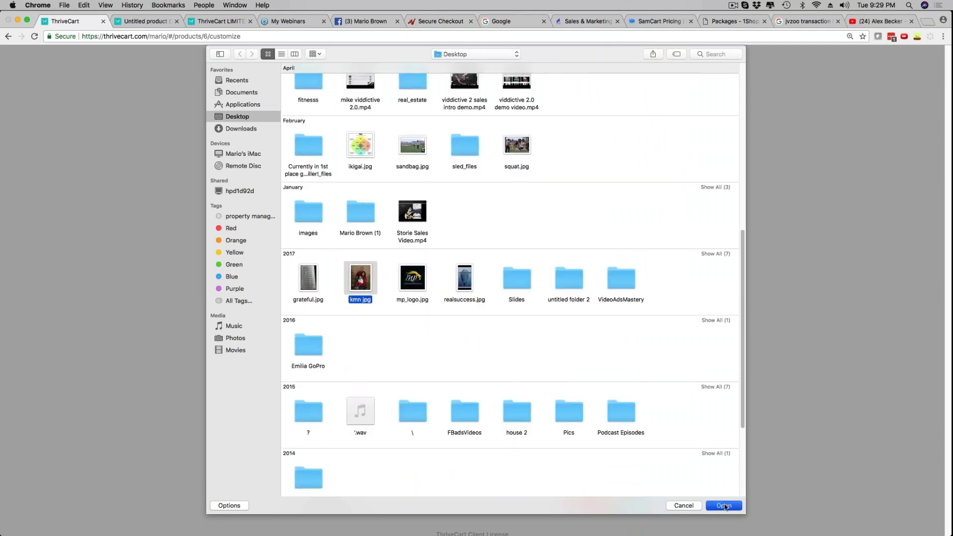
# Enter the customer's name and the quote 'Bought this yesterday and LOVE it. Highly Recommended To Double Your Conversion', then save
pyautogui.click(474, 149)
pyautogui.write('Mario Brown')
pyautogui.press('Tab')
pyautogui.write('Bought')
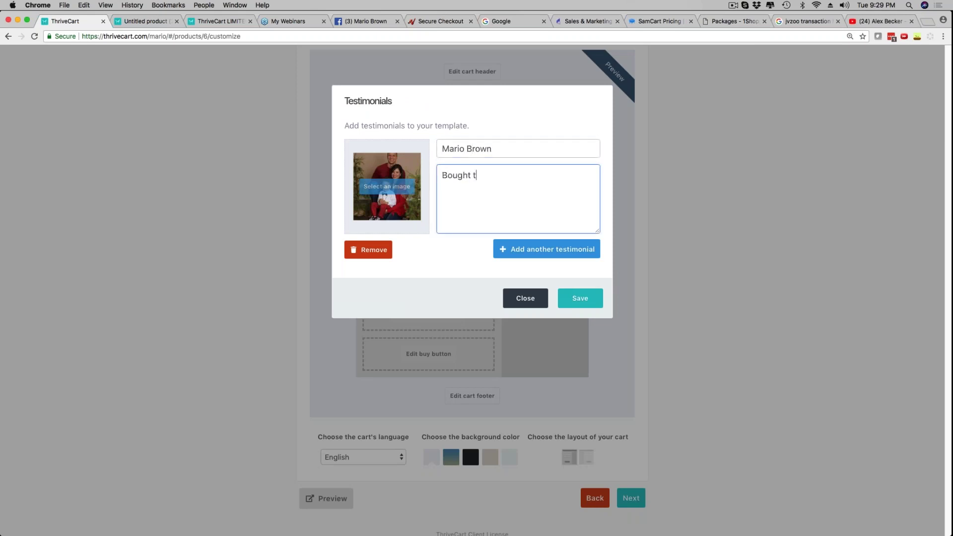
pyautogui.write(' this yesterday N')
pyautogui.press('BackSpace')
pyautogui.write('and LOVE it. Hihgly')
pyautogui.press('BackSpace')
pyautogui.write('g')
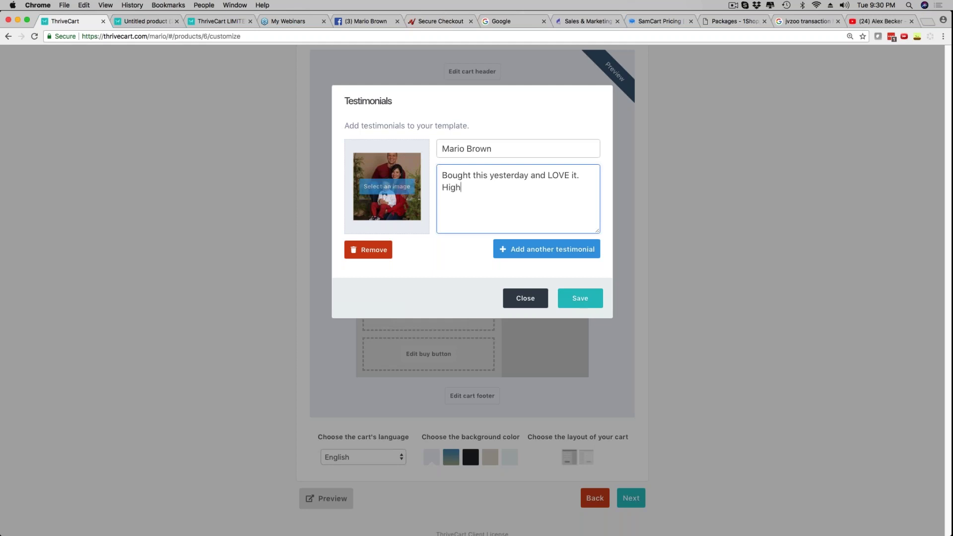
pyautogui.write('Reoc')
pyautogui.write('commended')
pyautogui.write(' To Double Your Co')
pyautogui.write('nversion')
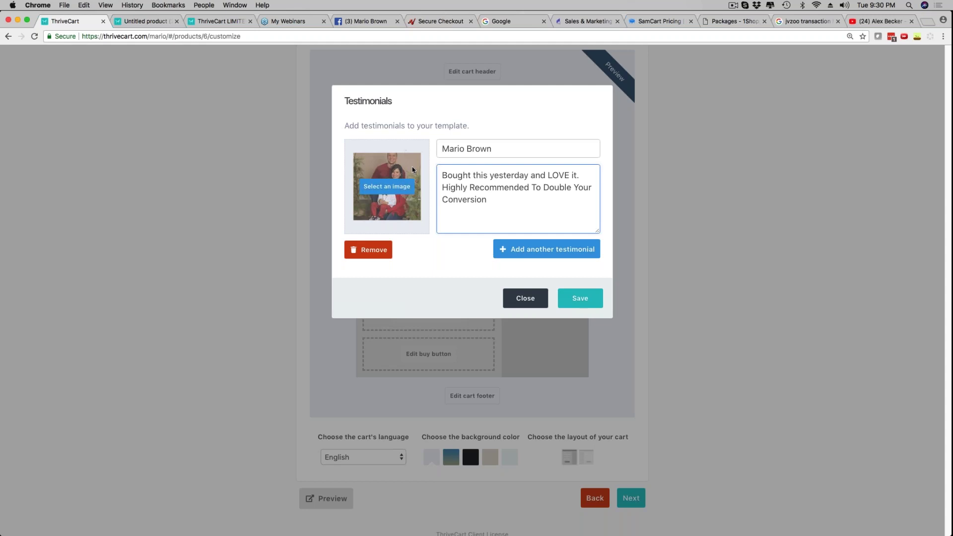
pyautogui.click(590, 302)
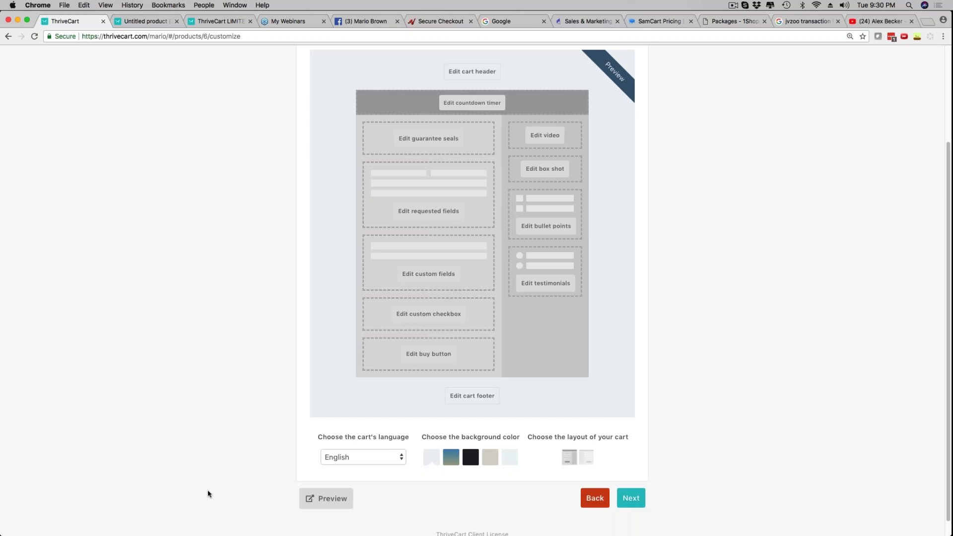
# Preview the checkout page and scroll through the bullet points and new testimonial
pyautogui.click(323, 500)
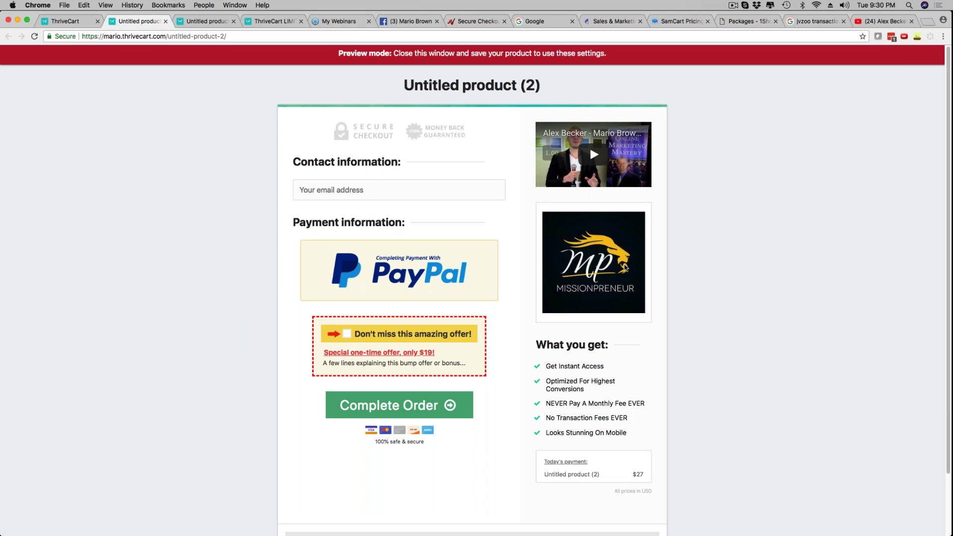
pyautogui.scroll(-3, 625, 266)
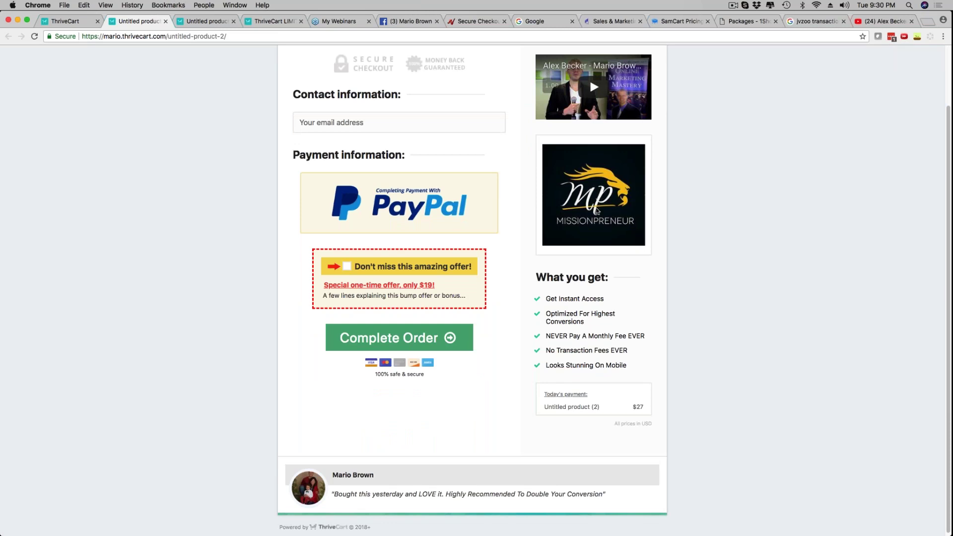
pyautogui.scroll(-1, 357, 511)
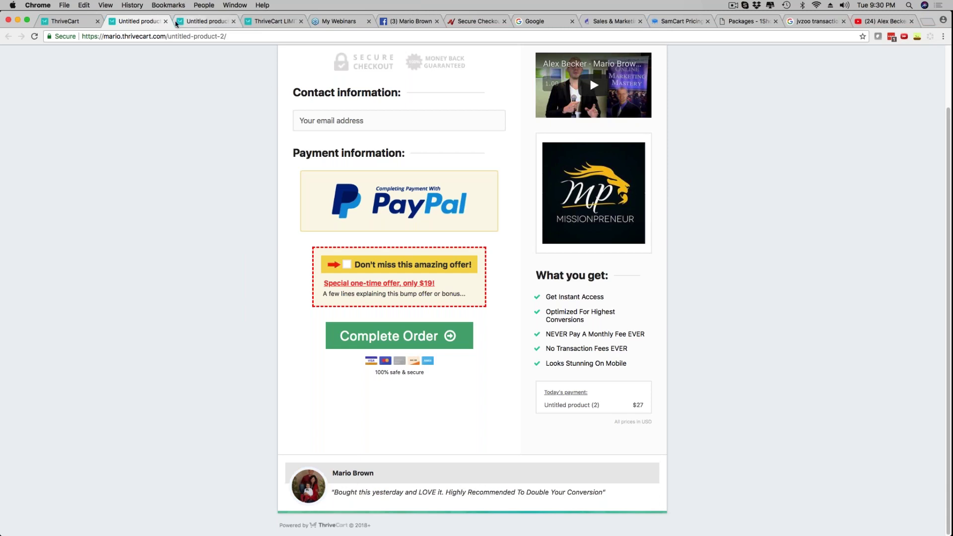
# Compare the preview with ThriveCart's special-offer checkout, then return to the cart editor
pyautogui.click(64, 21)
pyautogui.click(211, 22)
pyautogui.click(270, 22)
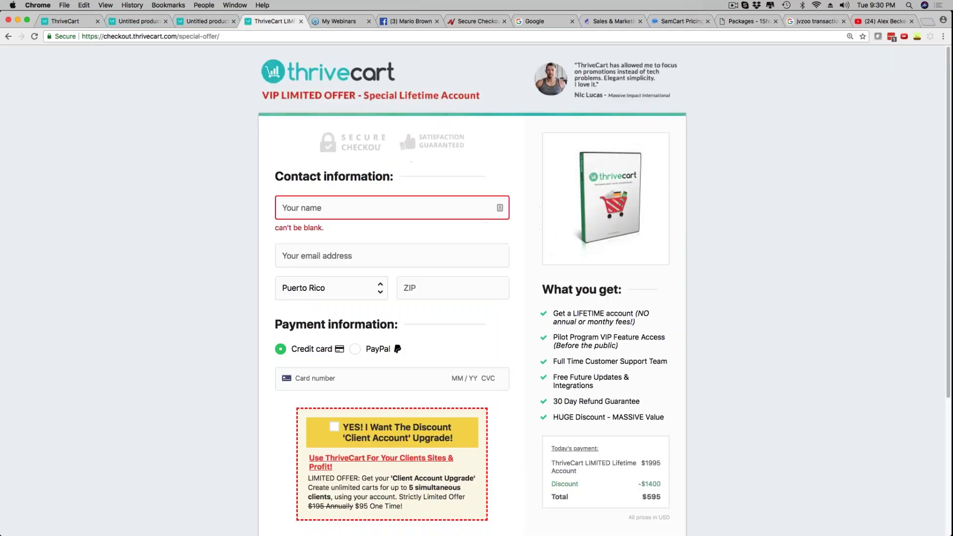
pyautogui.scroll(-4, 318, 438)
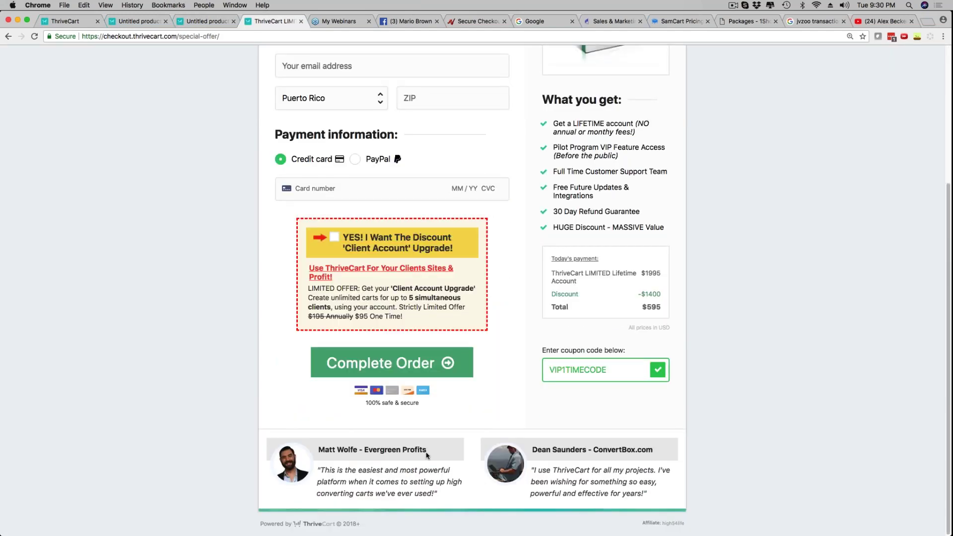
pyautogui.scroll(4, 247, 379)
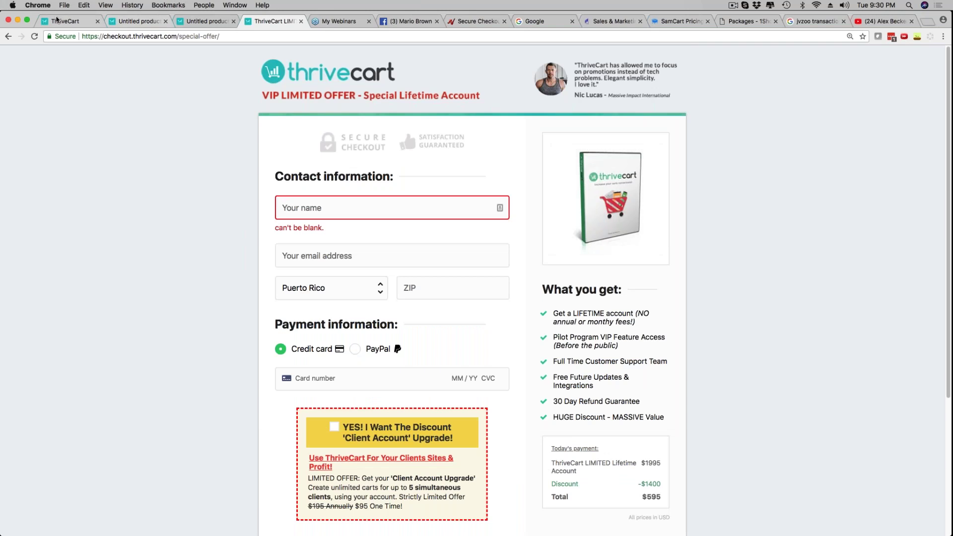
pyautogui.click(58, 23)
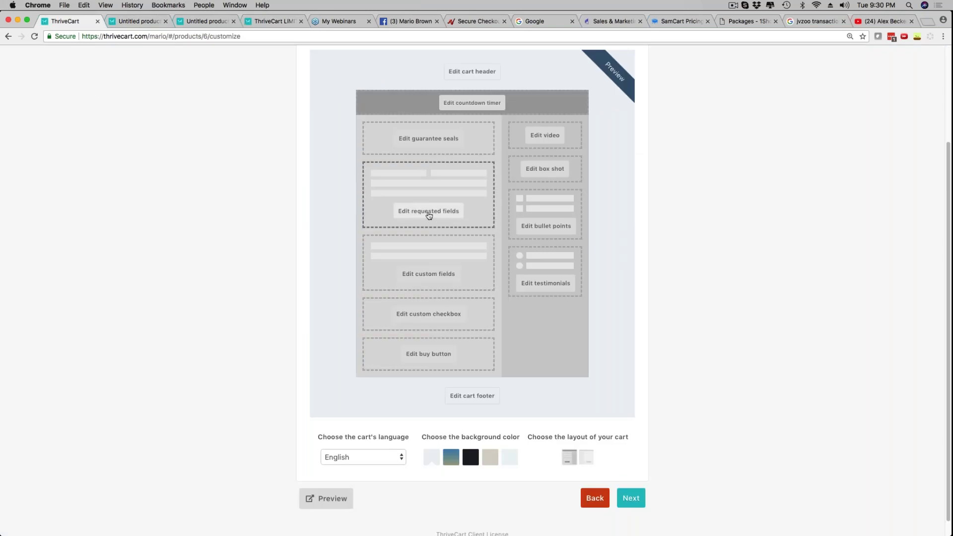
# Request an optional business name and first & last name, leave address uncollected, and save
pyautogui.click(427, 214)
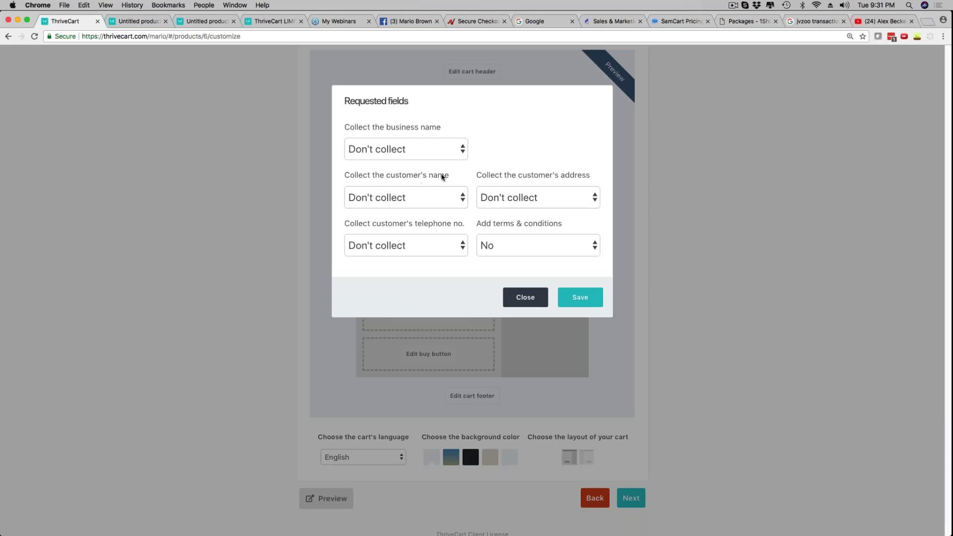
pyautogui.click(437, 147)
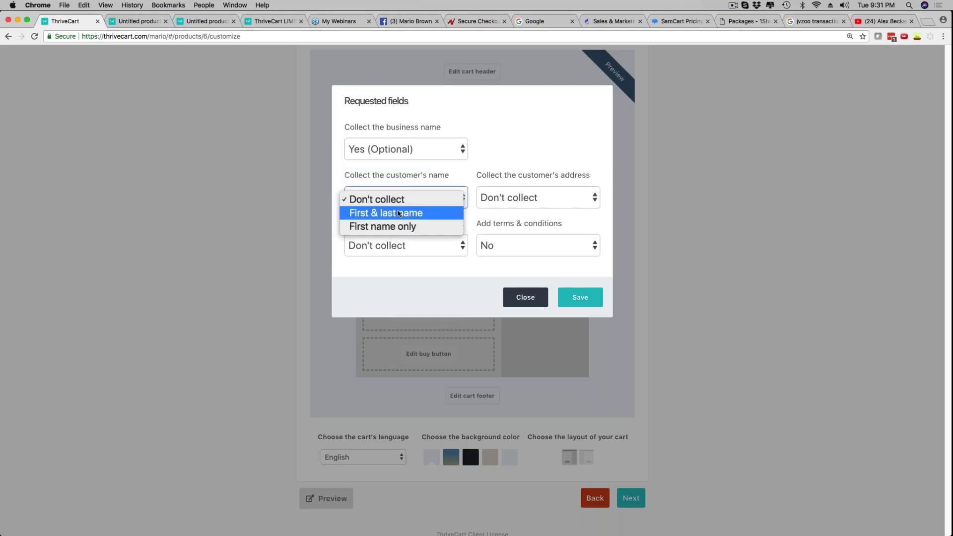
pyautogui.click(399, 214)
pyautogui.click(410, 199)
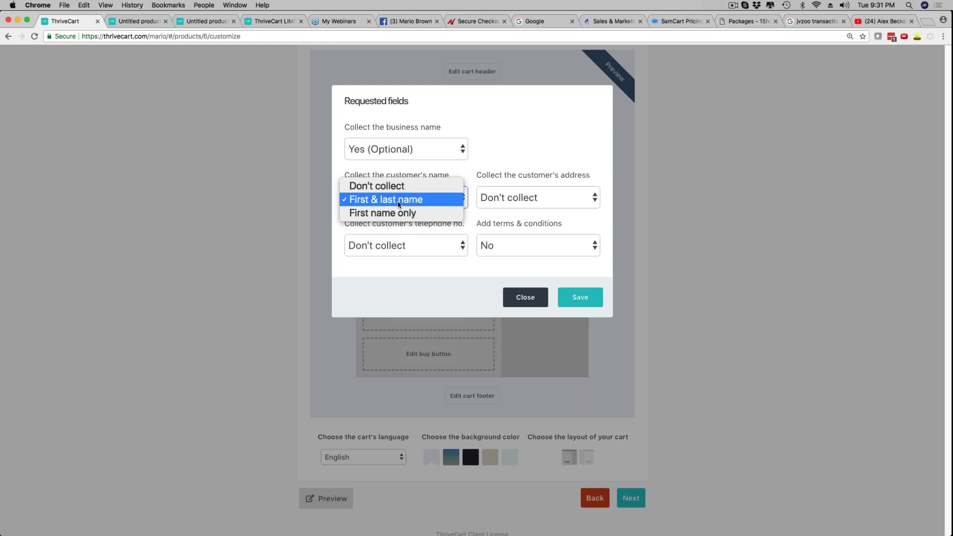
pyautogui.click(511, 148)
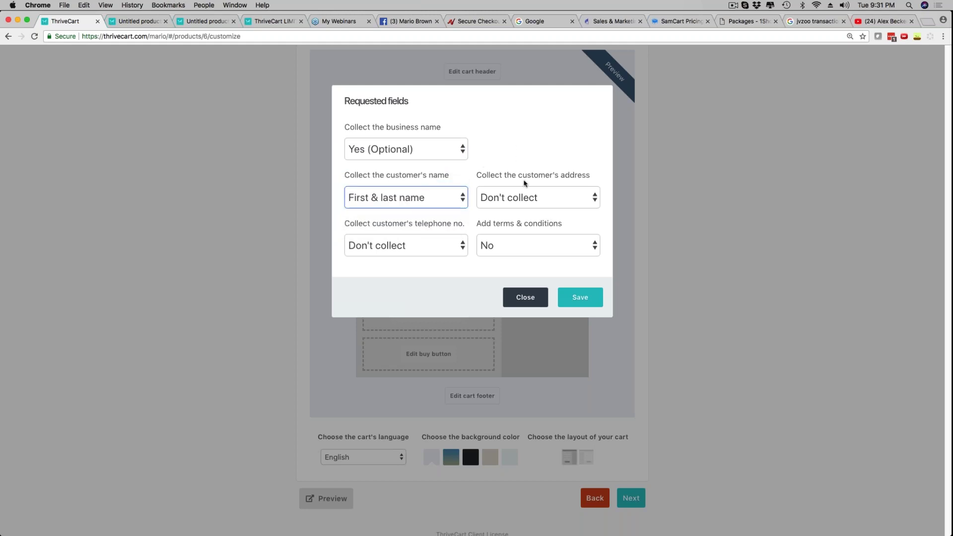
pyautogui.click(553, 195)
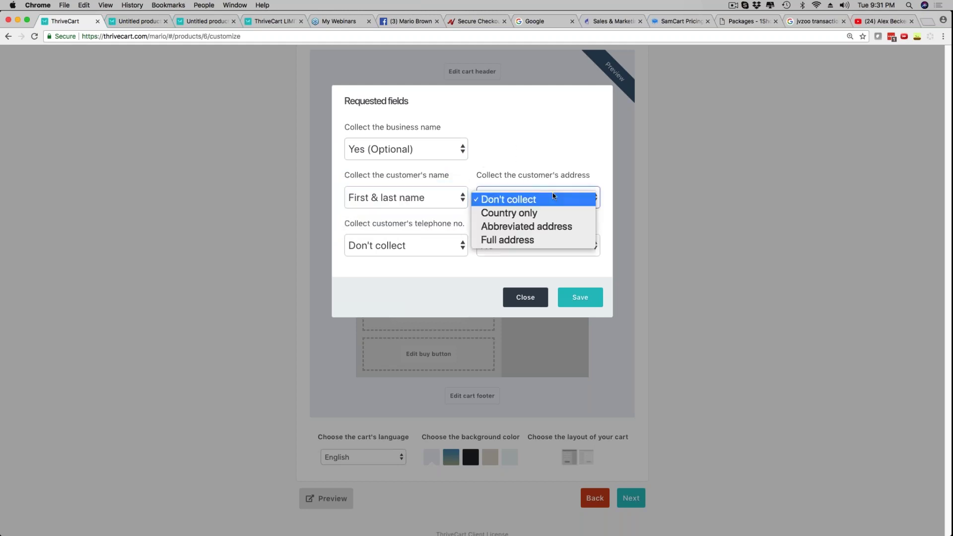
pyautogui.click(549, 141)
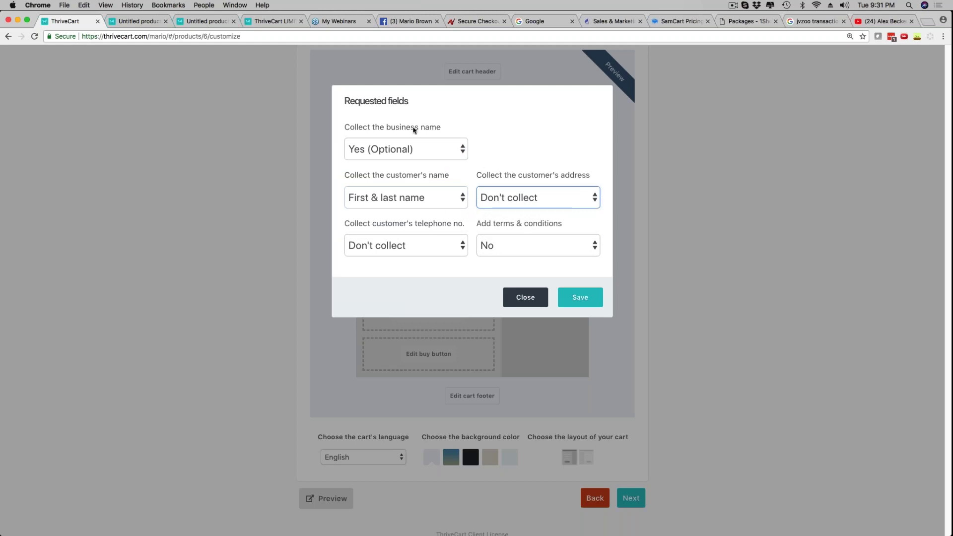
pyautogui.click(580, 298)
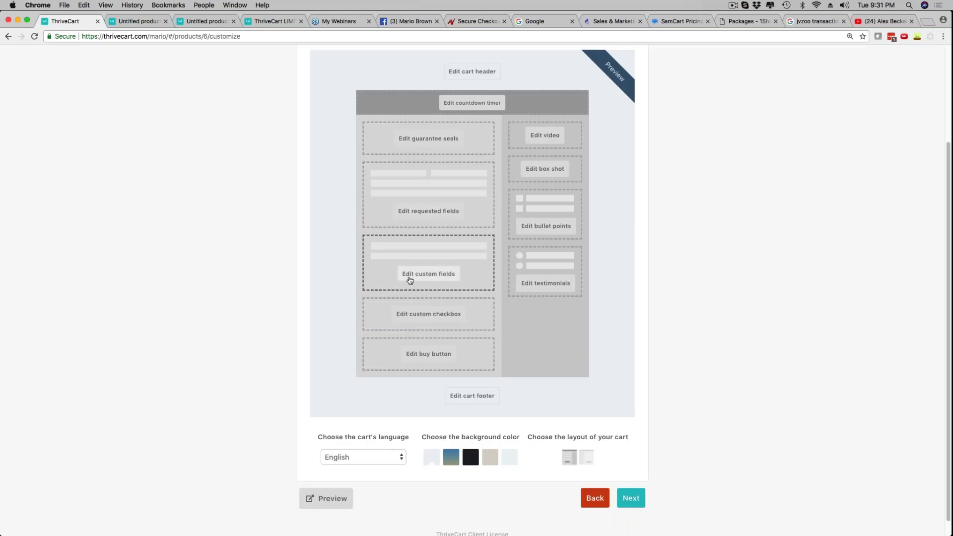
# Skip custom fields and show the 'Yes, please send me marketing emails!' custom checkbox
pyautogui.click(418, 277)
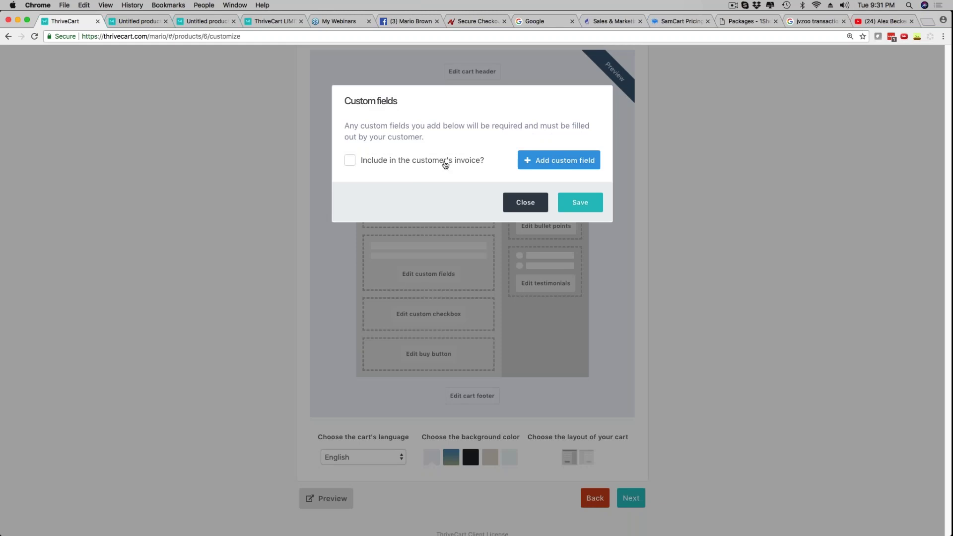
pyautogui.click(528, 205)
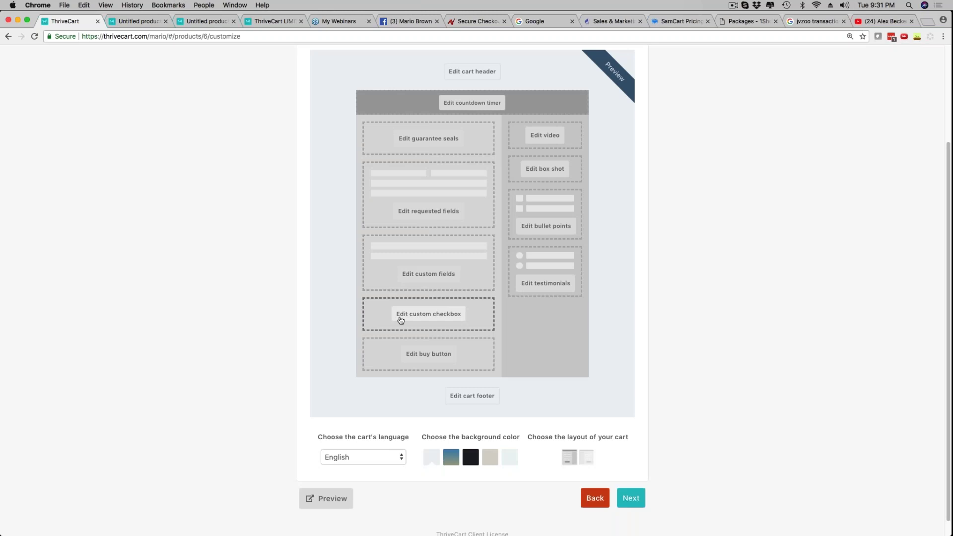
pyautogui.click(429, 317)
pyautogui.click(420, 148)
pyautogui.click(410, 165)
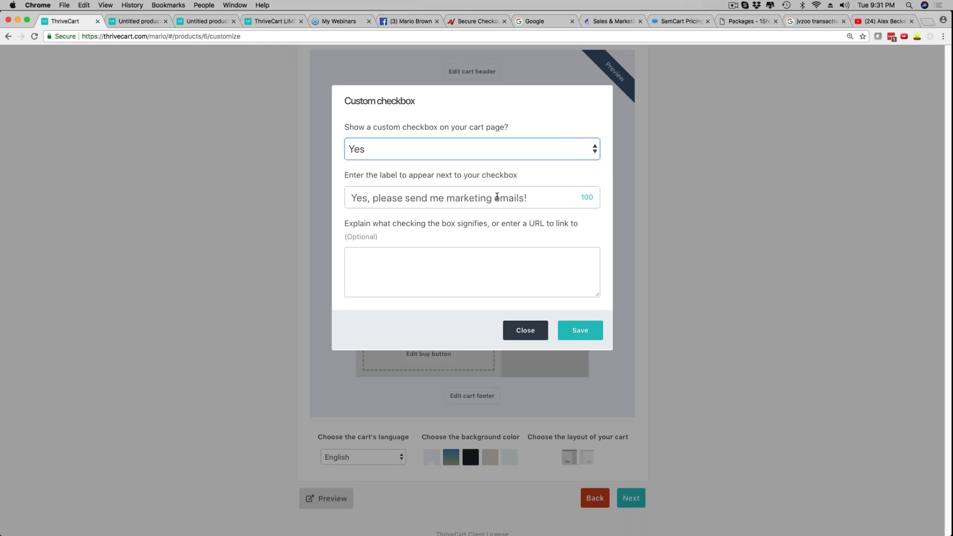
pyautogui.click(355, 197)
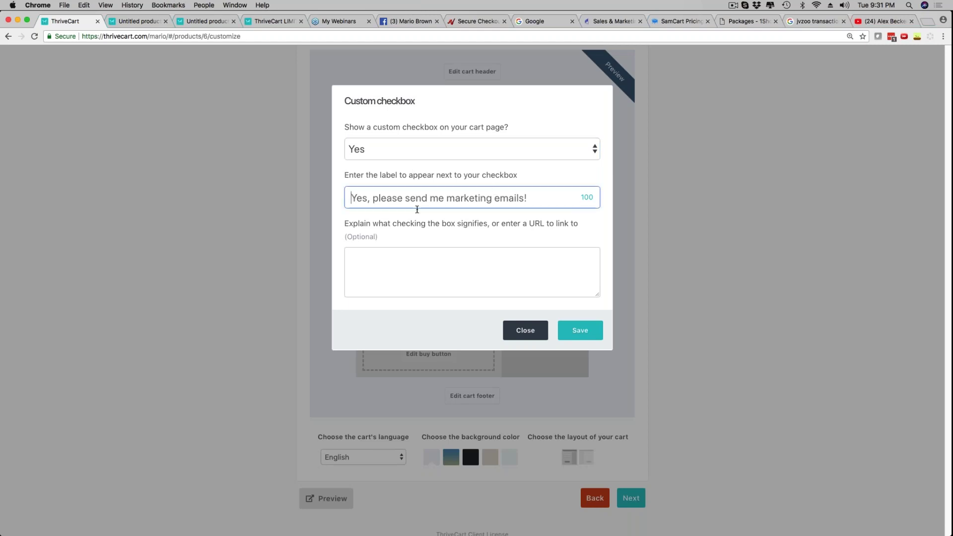
pyautogui.click(526, 330)
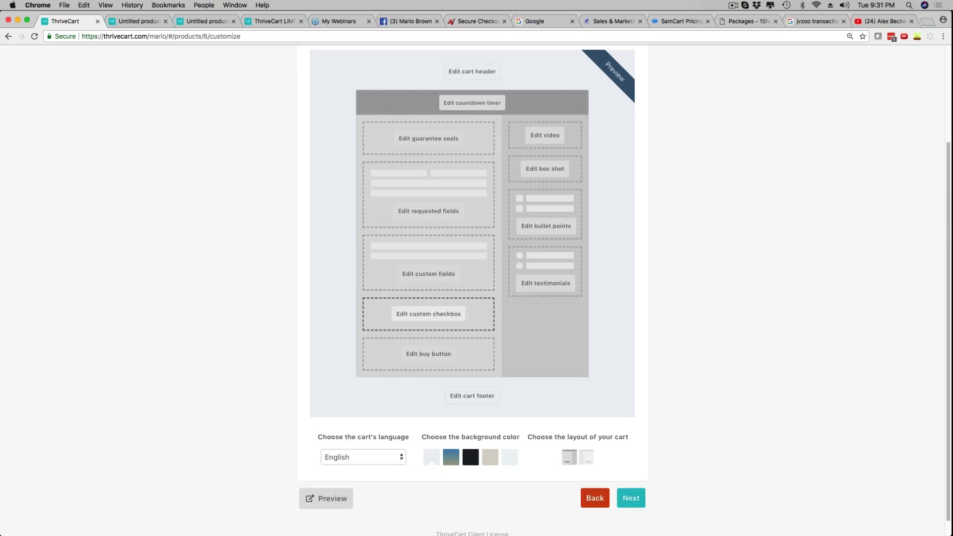
# Keep the buy button green, change its text to 'Get Started Today', and save
pyautogui.click(426, 354)
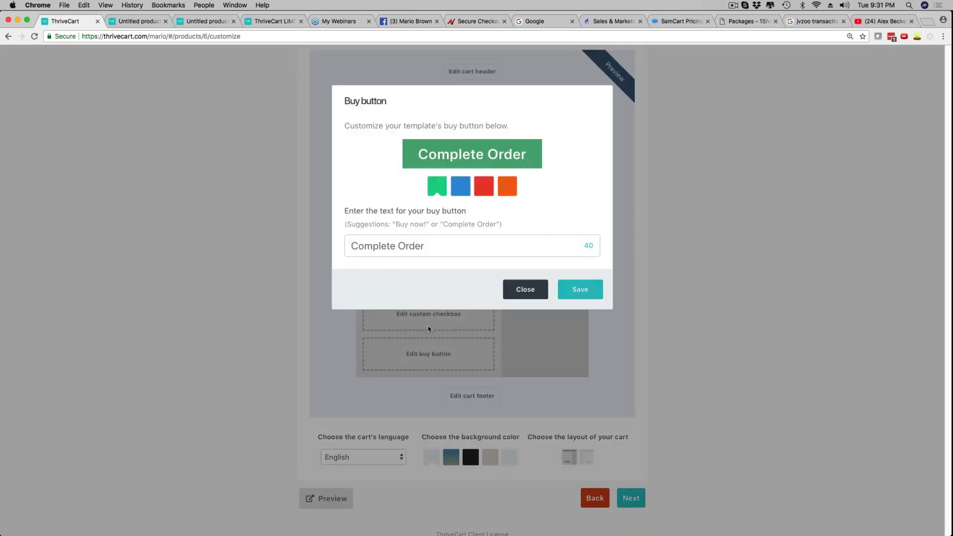
pyautogui.click(460, 186)
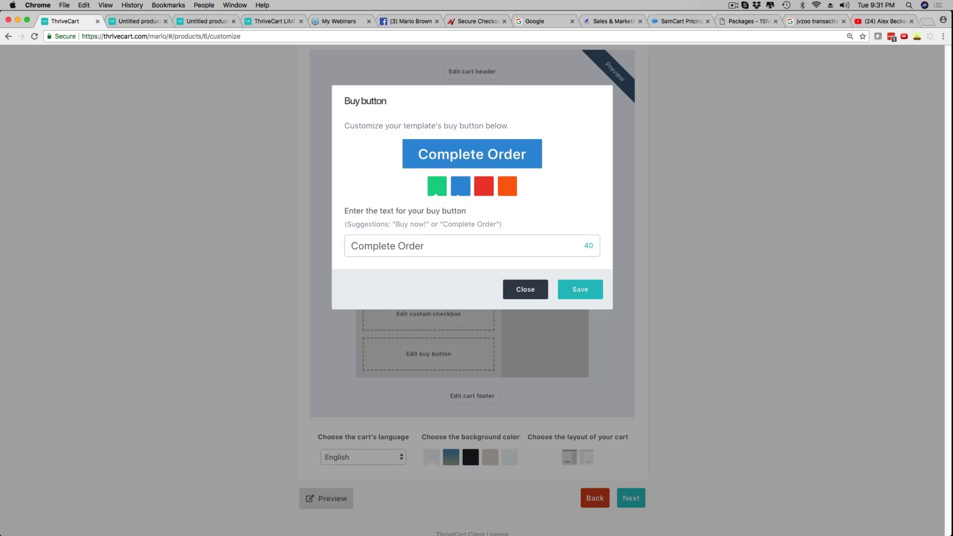
pyautogui.click(484, 186)
pyautogui.click(512, 189)
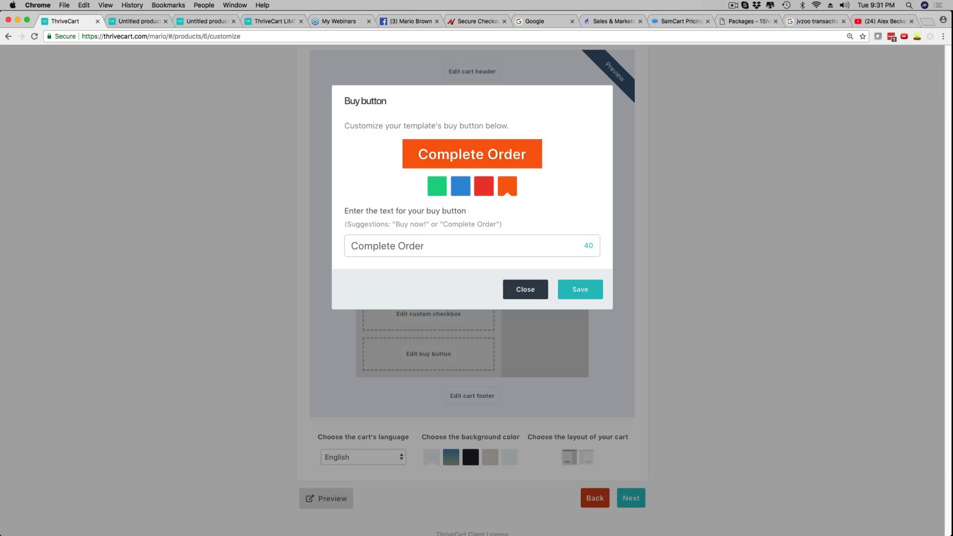
pyautogui.click(466, 190)
pyautogui.click(439, 190)
pyautogui.click(415, 245)
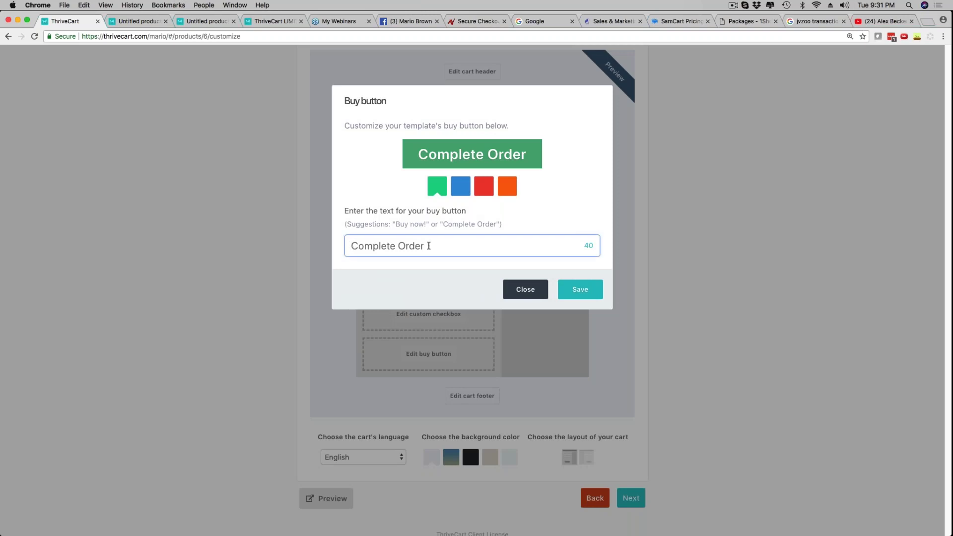
pyautogui.write('Get STarted')
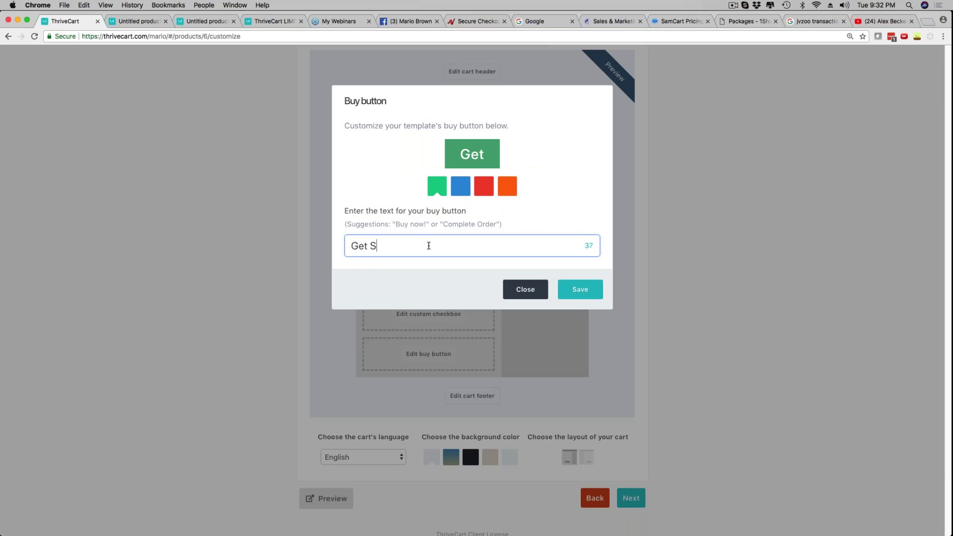
pyautogui.press('BackSpace')
pyautogui.press('BackSpace')
pyautogui.press('BackSpace')
pyautogui.press('BackSpace')
pyautogui.press('BackSpace')
pyautogui.press('BackSpace')
pyautogui.write('tarted Today')
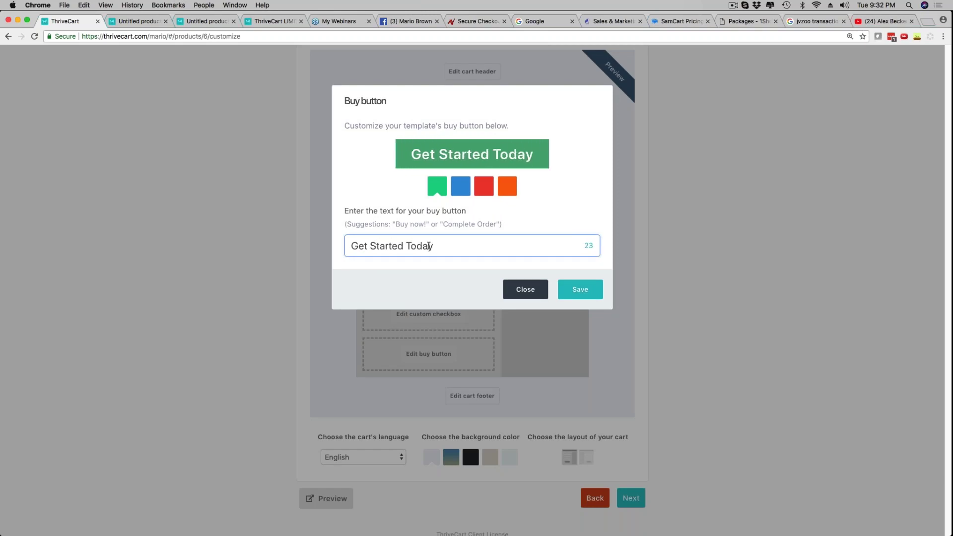
pyautogui.click(580, 289)
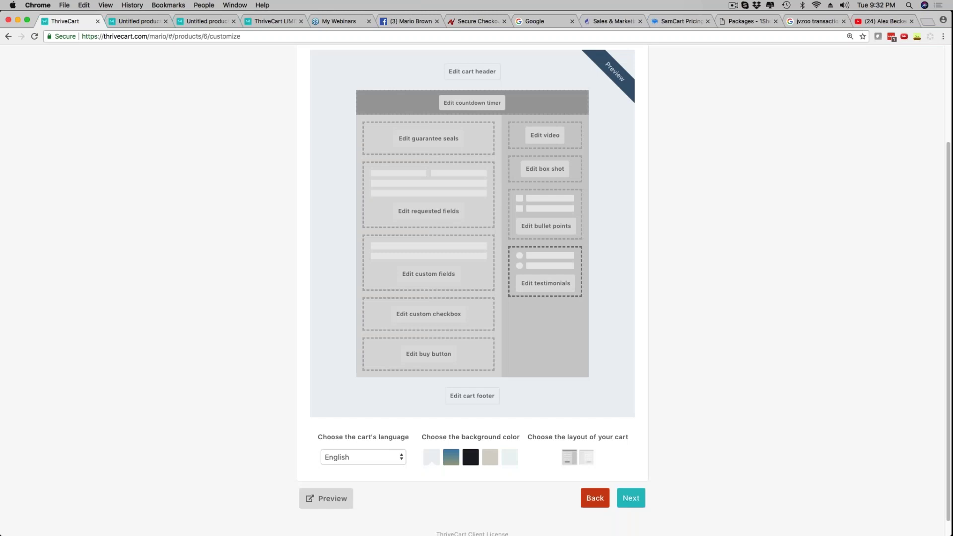
# Preview the checkout and try the first name, last name, email and business name fields
pyautogui.click(318, 502)
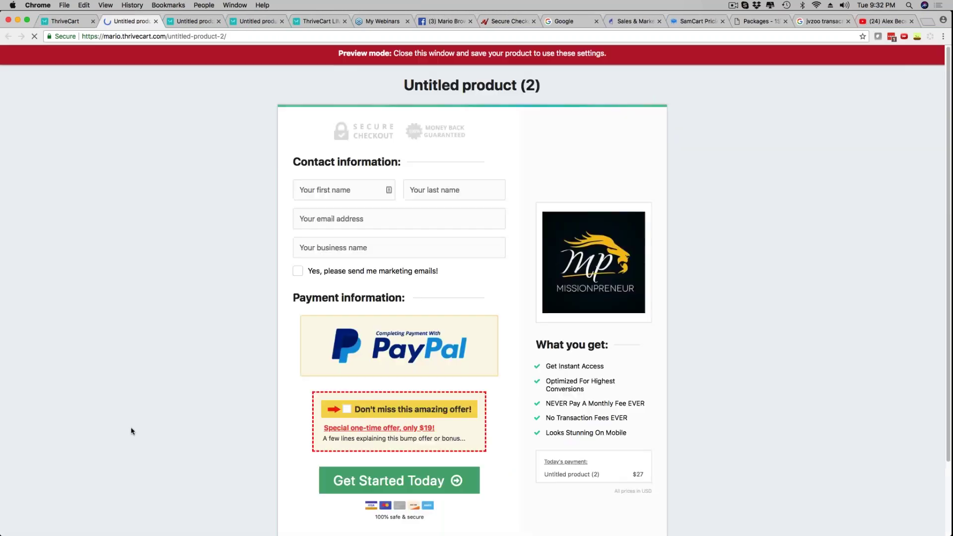
pyautogui.scroll(-2, 362, 424)
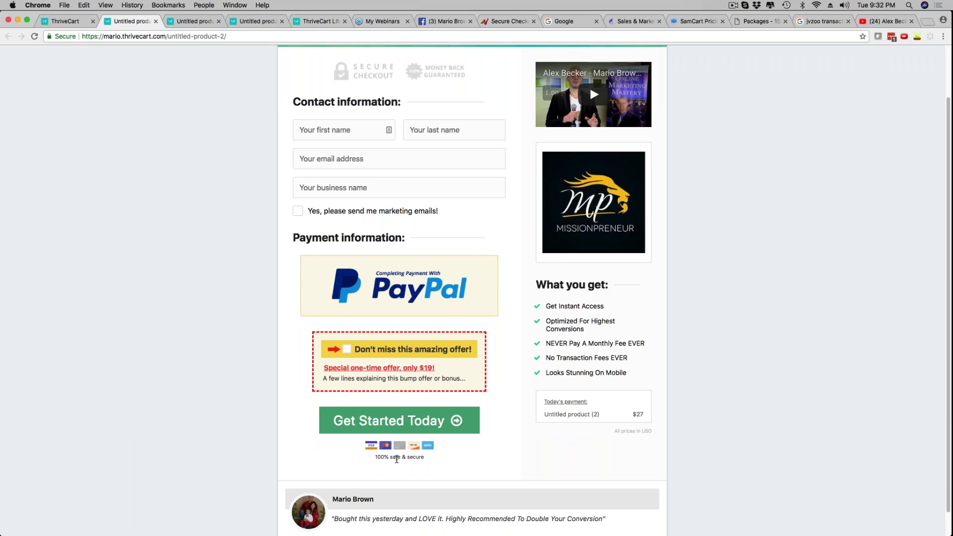
pyautogui.scroll(2, 396, 460)
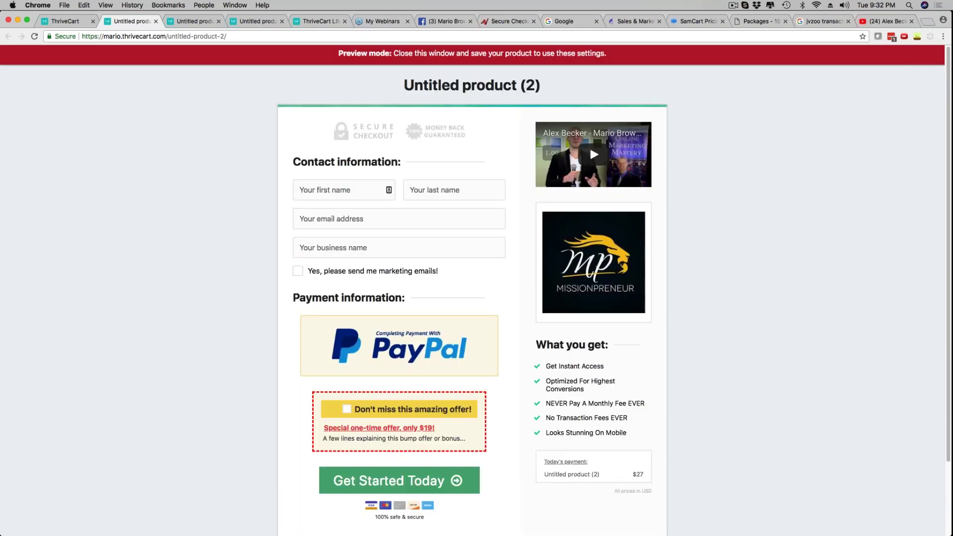
pyautogui.click(327, 192)
pyautogui.click(433, 190)
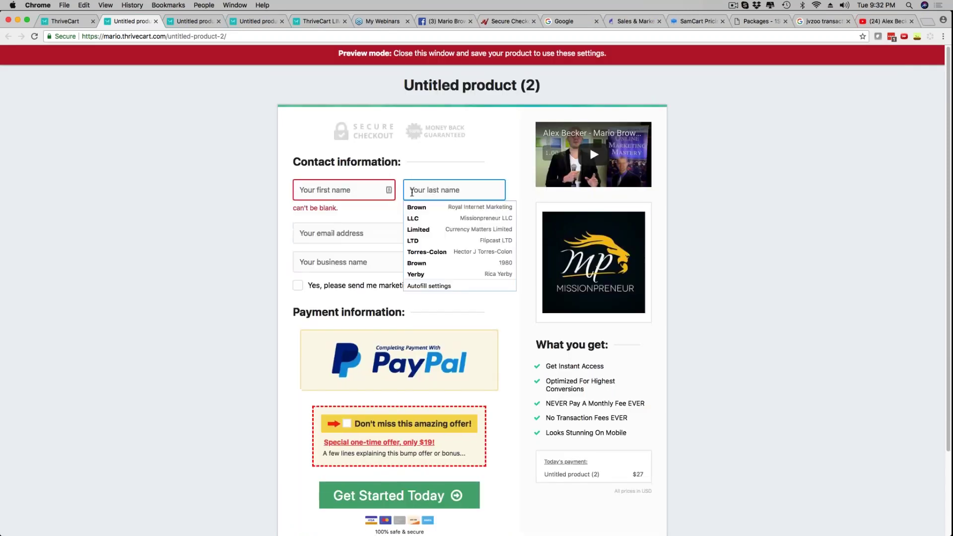
pyautogui.click(349, 237)
pyautogui.click(256, 248)
pyautogui.click(343, 262)
pyautogui.click(254, 248)
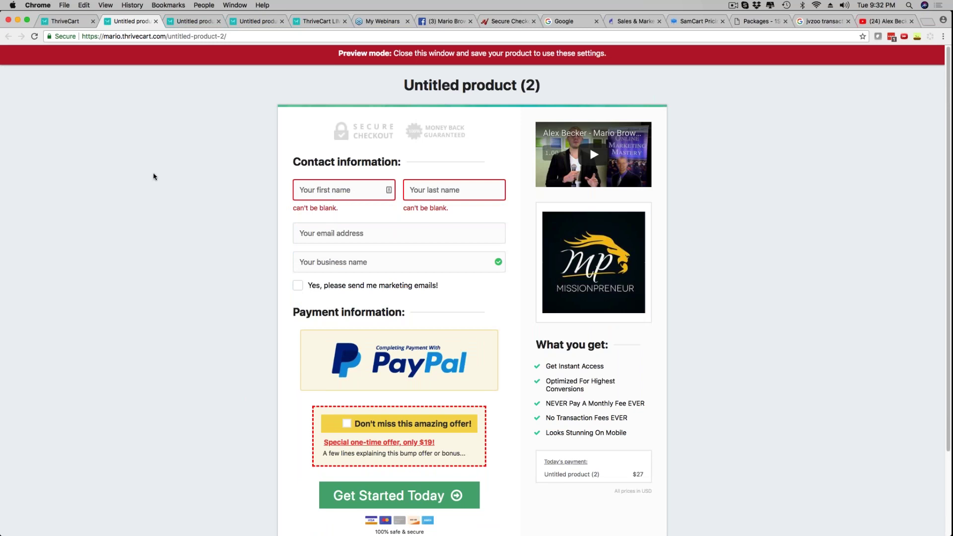
# Toggle the $47 upgrade bump offer on and off in the order
pyautogui.scroll(-1, 154, 177)
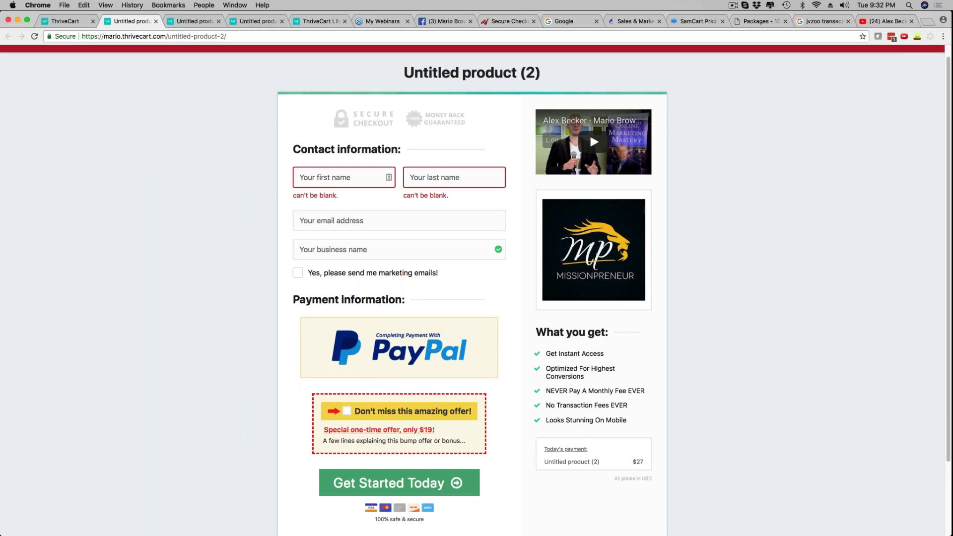
pyautogui.scroll(-5, 228, 400)
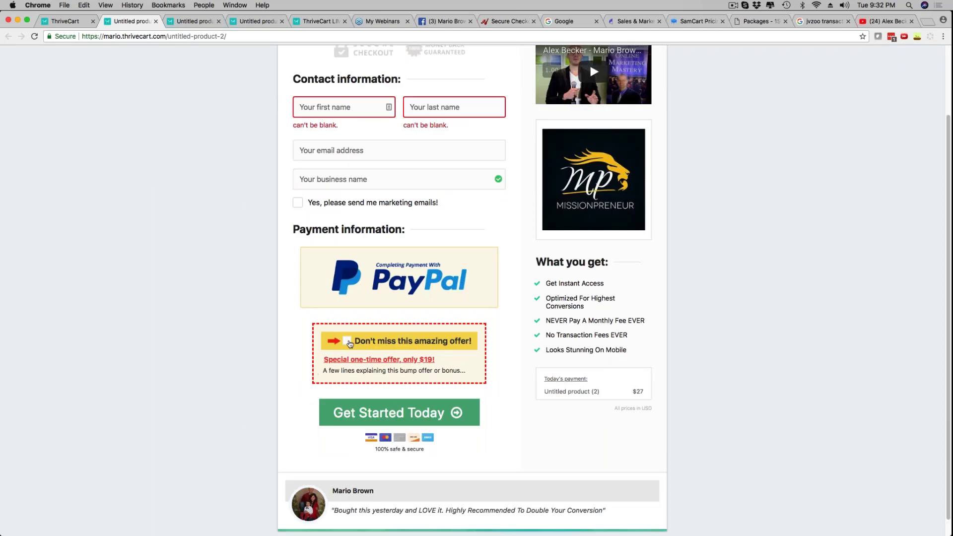
pyautogui.click(347, 342)
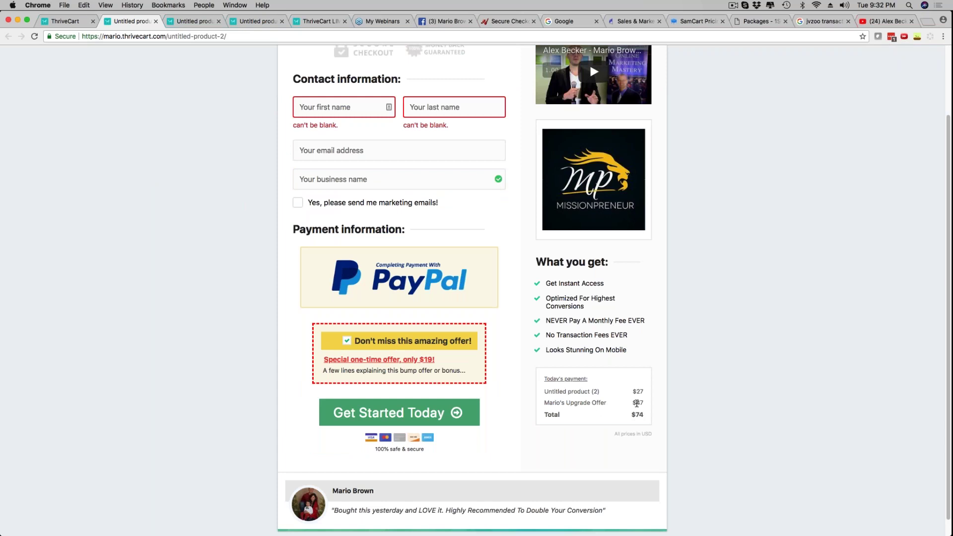
pyautogui.press('space')
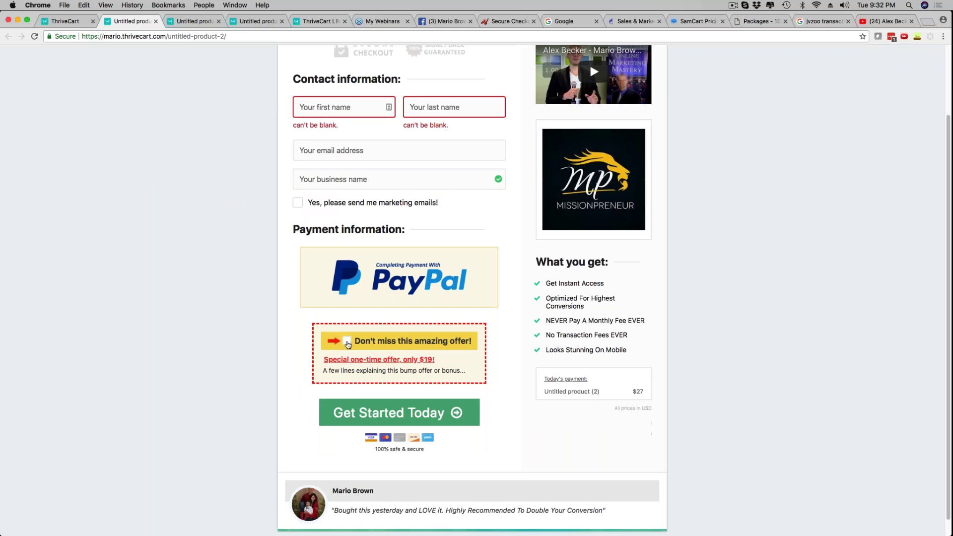
pyautogui.press('space')
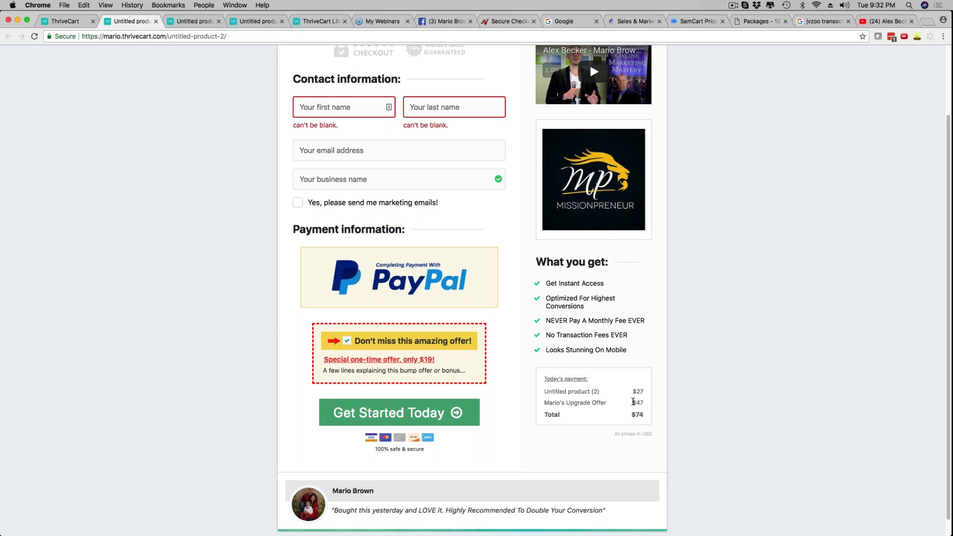
pyautogui.press('space')
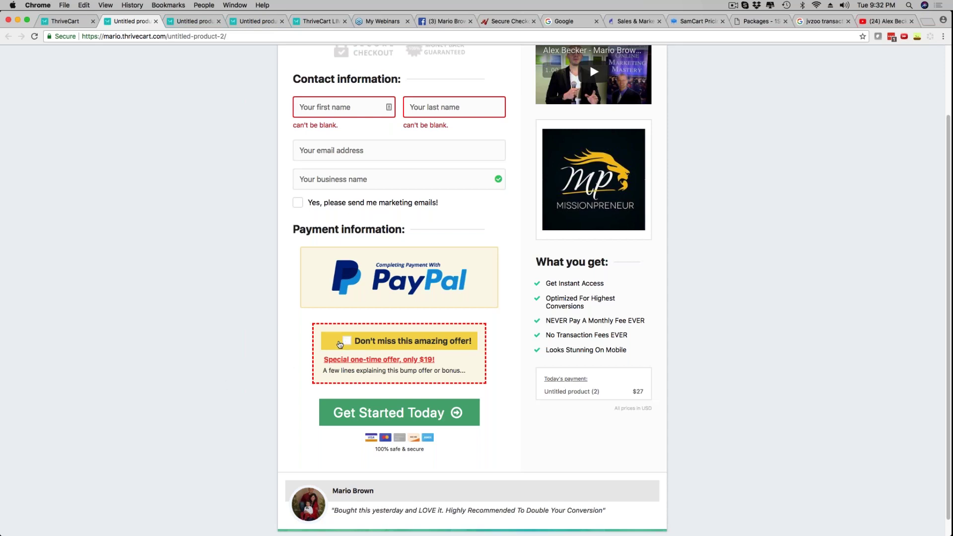
pyautogui.scroll(3, 189, 243)
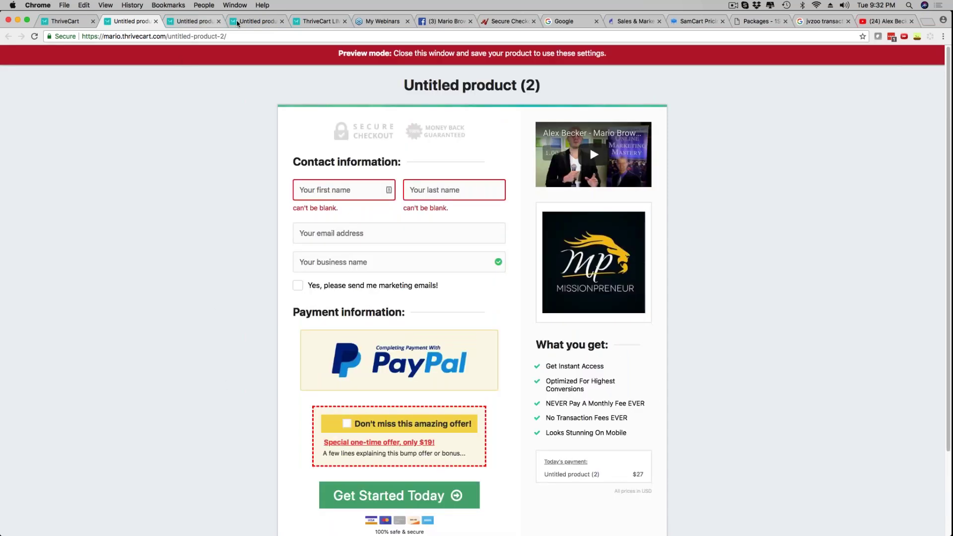
# Look through the other checkout previews and special-offer page, then return to the customize editor
pyautogui.click(253, 21)
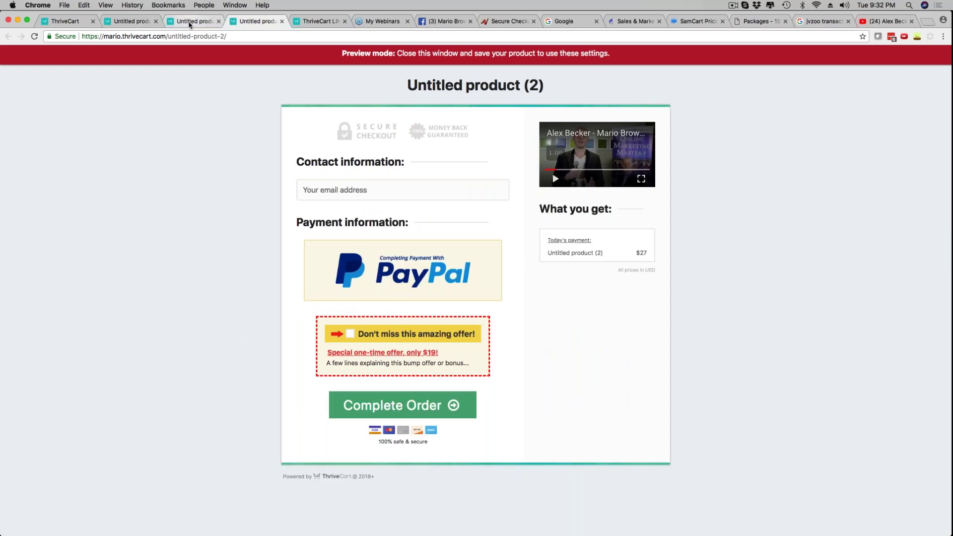
pyautogui.click(189, 20)
pyautogui.click(318, 21)
pyautogui.scroll(-1, 174, 217)
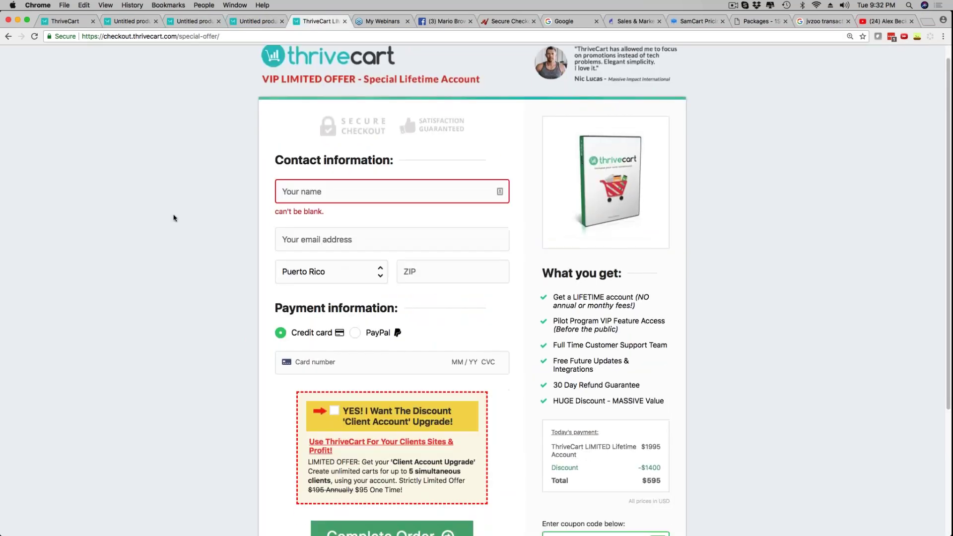
pyautogui.scroll(-5, 174, 217)
pyautogui.scroll(5, 178, 310)
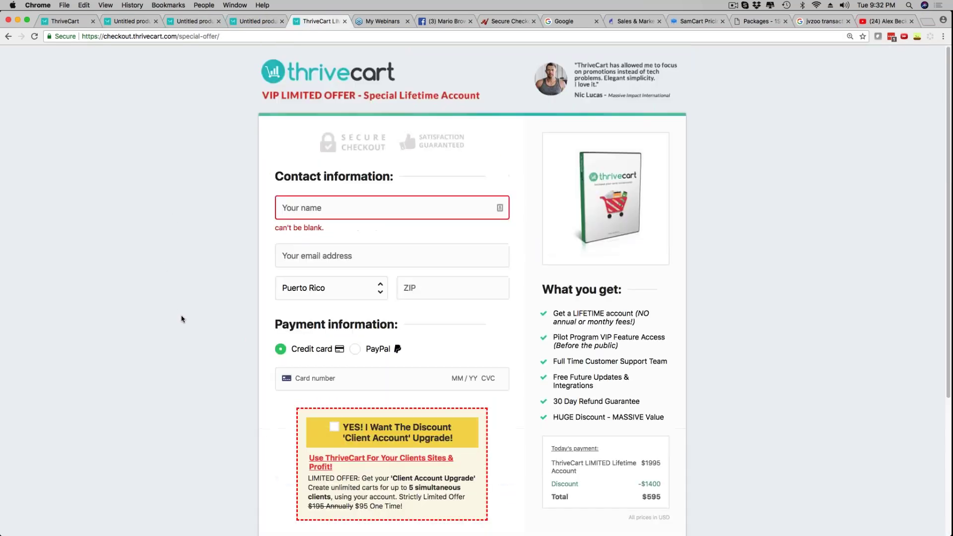
pyautogui.click(67, 22)
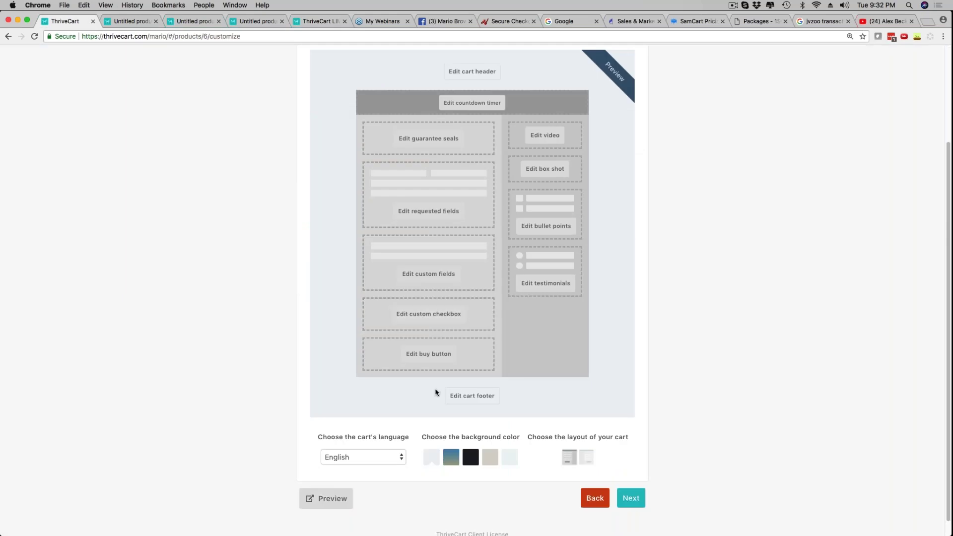
# Try hiding the ThriveCart footer logo, then back out so the logo stays
pyautogui.click(466, 397)
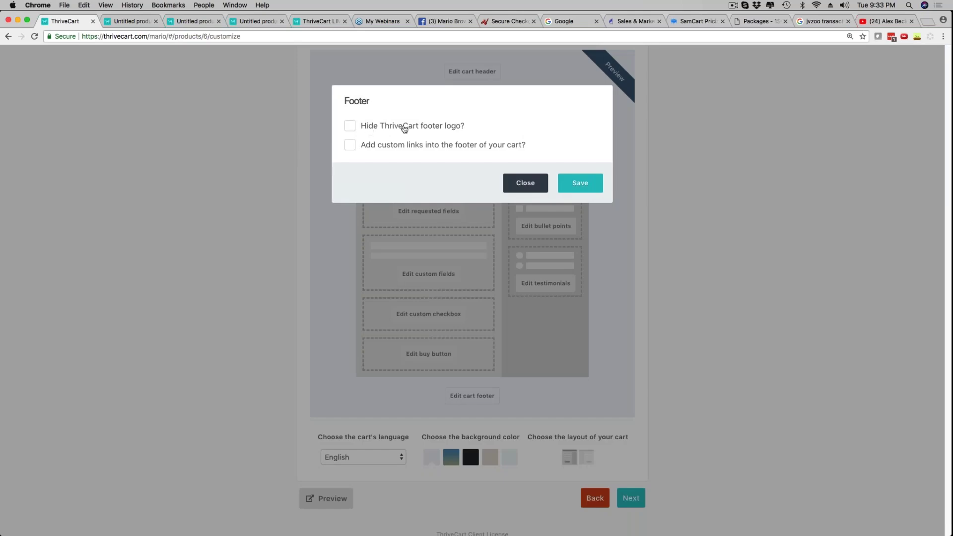
pyautogui.click(349, 129)
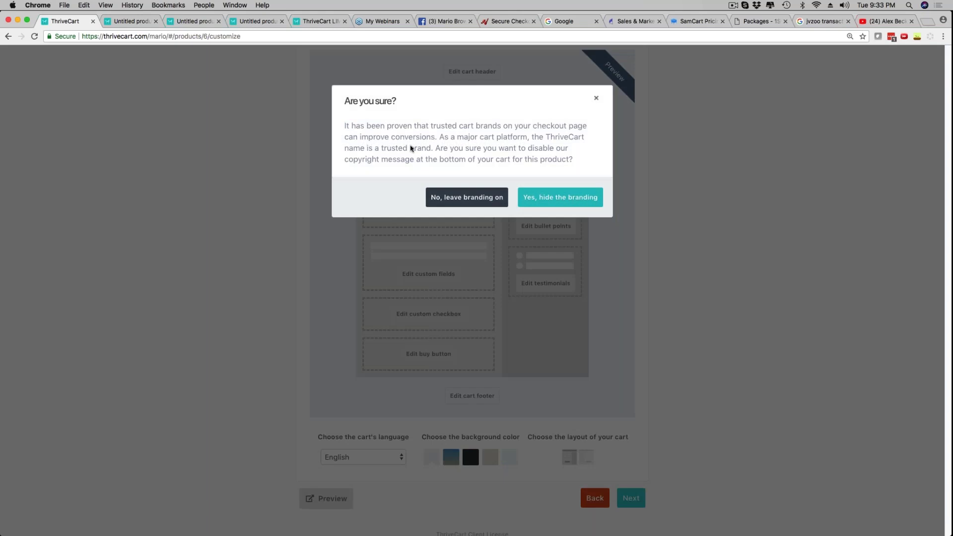
pyautogui.click(595, 98)
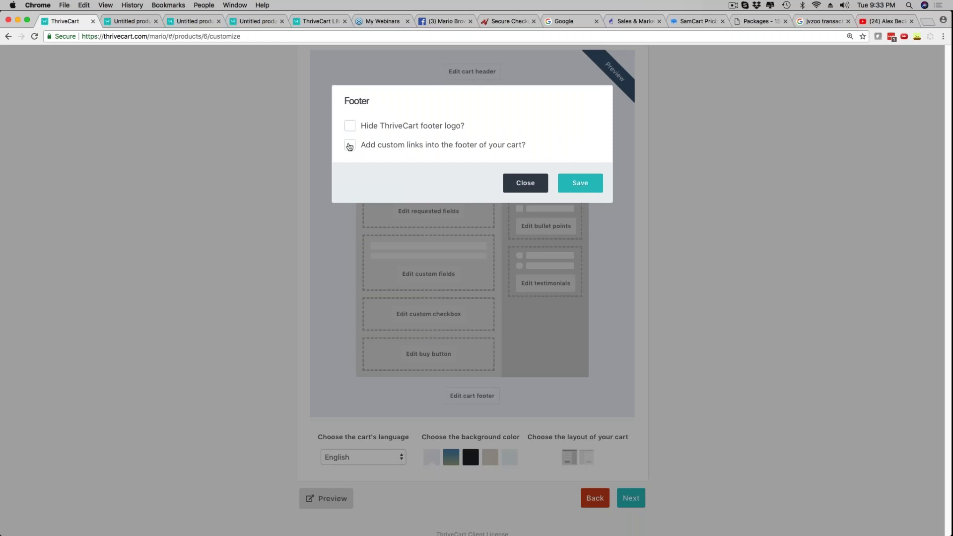
pyautogui.click(519, 186)
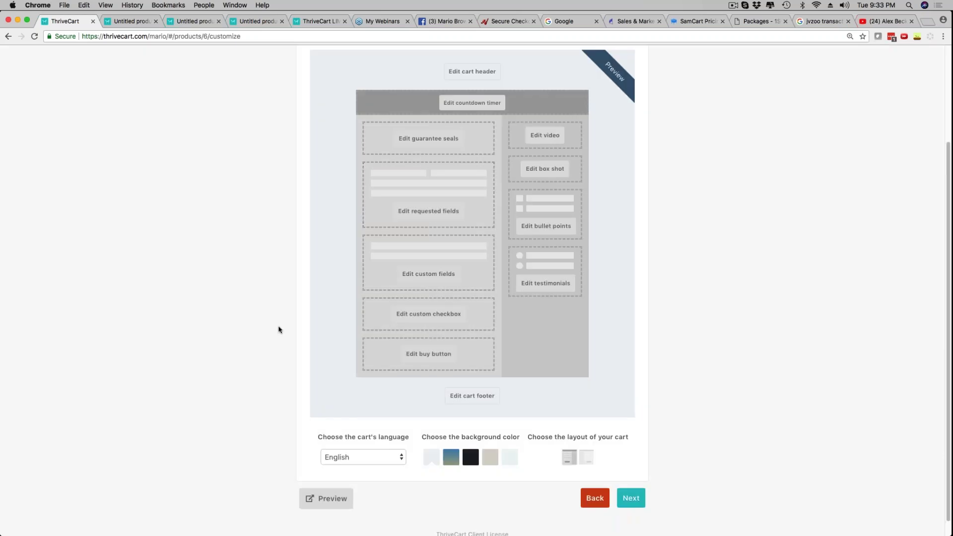
pyautogui.click(368, 455)
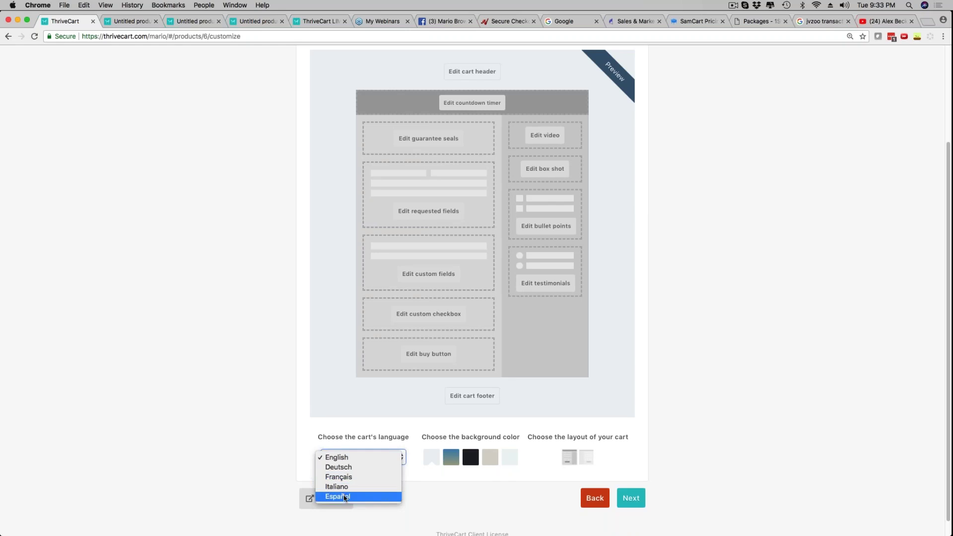
pyautogui.click(431, 500)
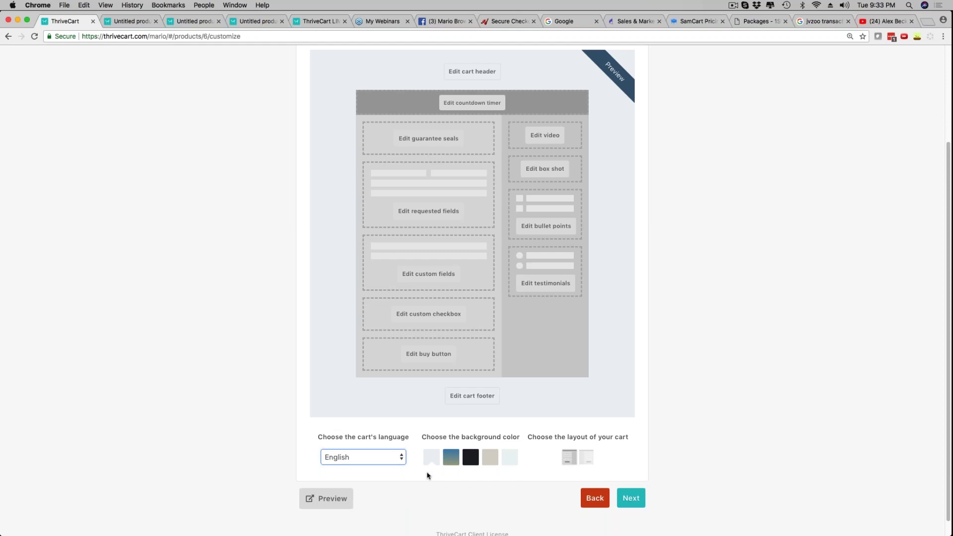
pyautogui.click(451, 459)
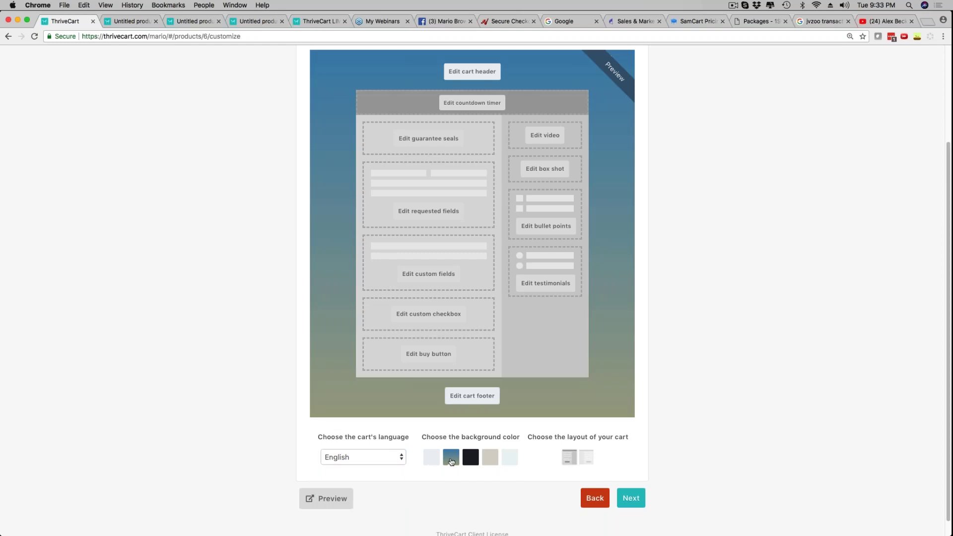
pyautogui.click(470, 458)
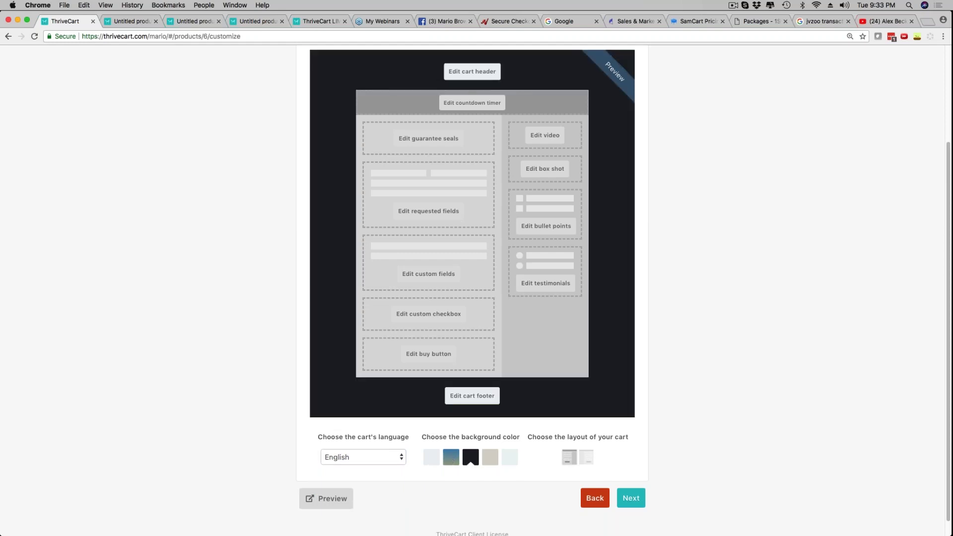
pyautogui.click(490, 462)
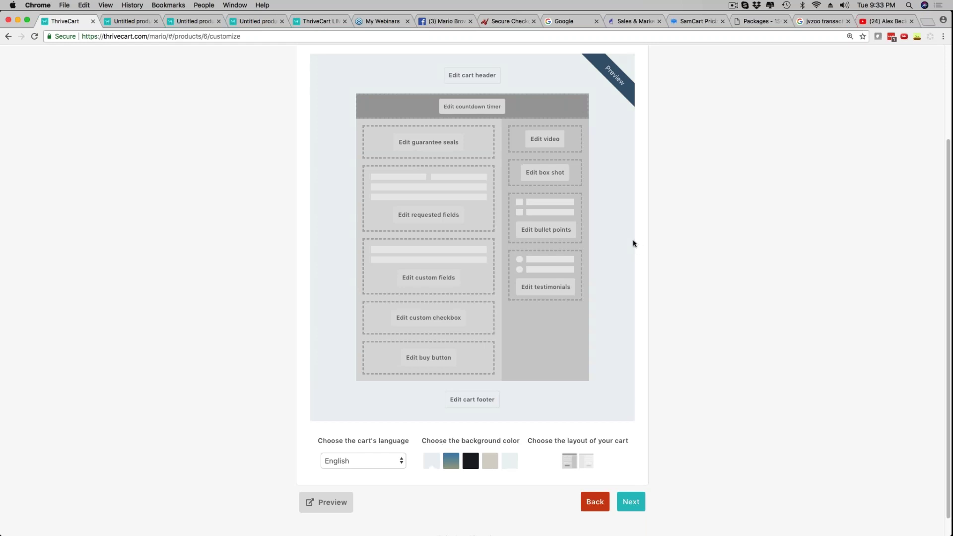
pyautogui.click(586, 462)
pyautogui.click(568, 464)
pyautogui.click(582, 465)
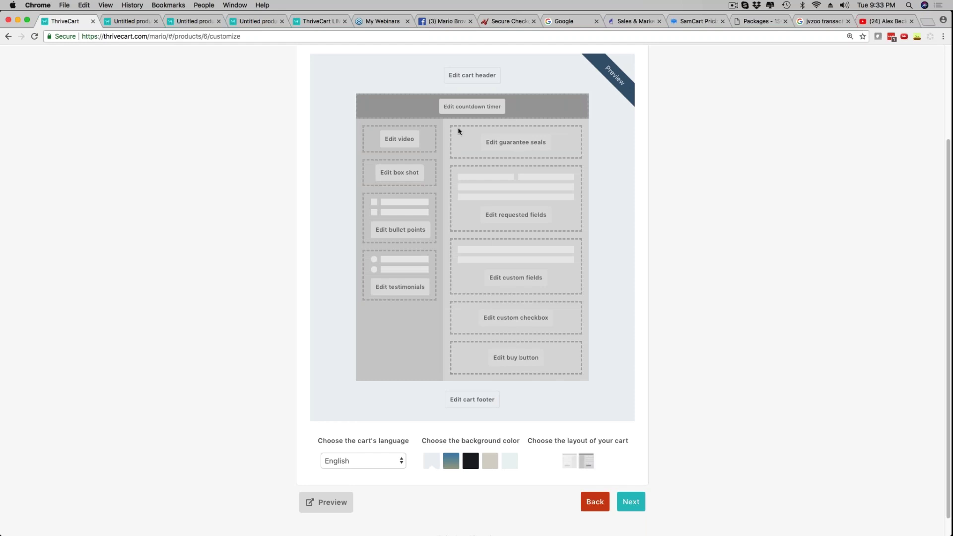
pyautogui.click(569, 460)
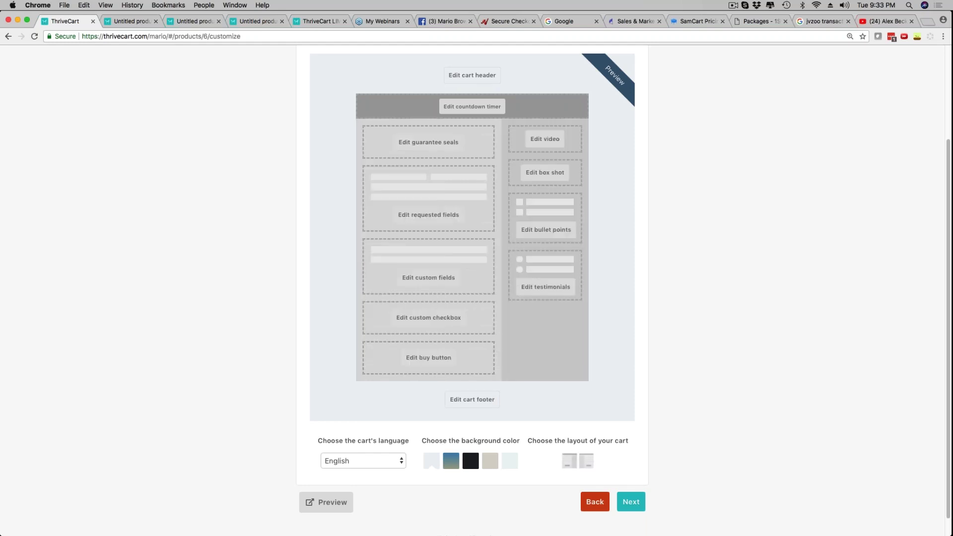
pyautogui.scroll(3, 430, 409)
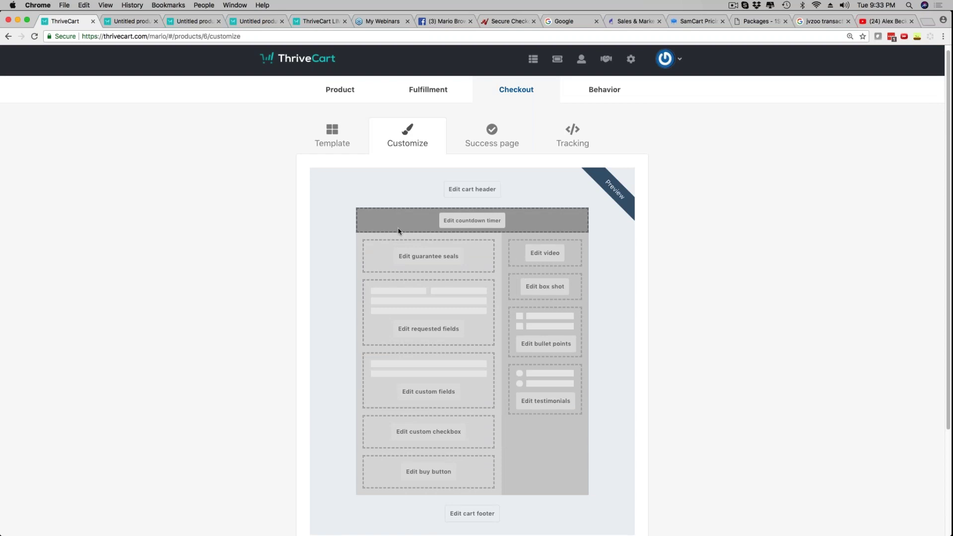
pyautogui.scroll(-5, 668, 248)
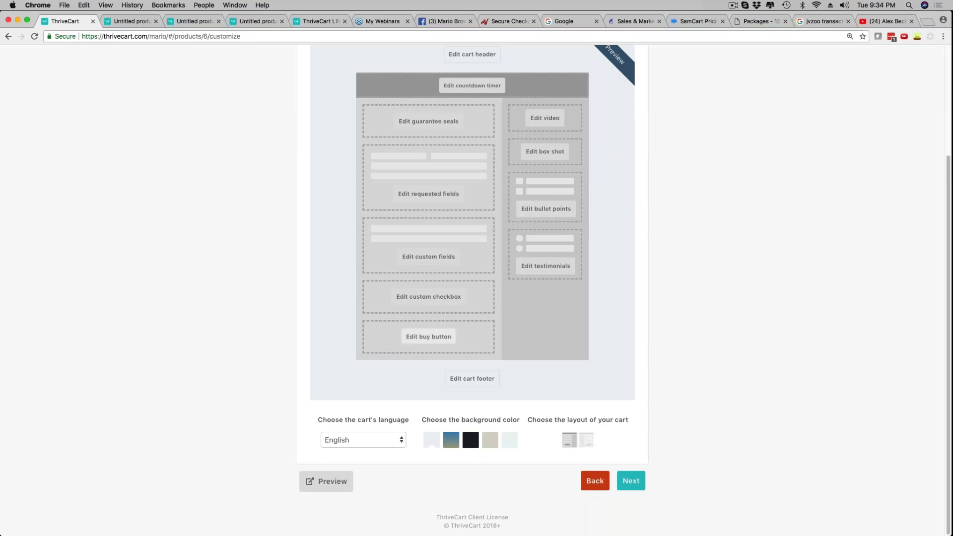
pyautogui.click(325, 484)
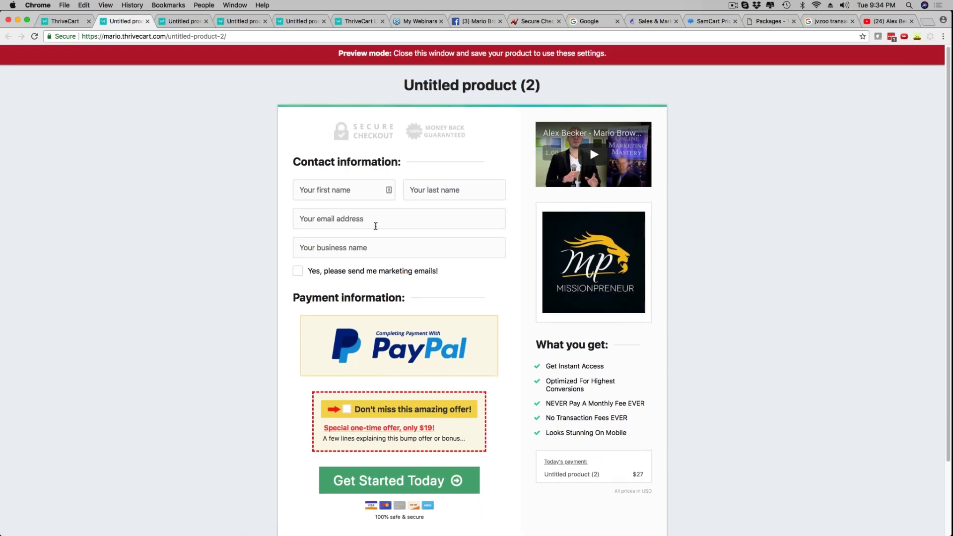
pyautogui.click(298, 271)
pyautogui.click(298, 271)
pyautogui.scroll(-1, 576, 280)
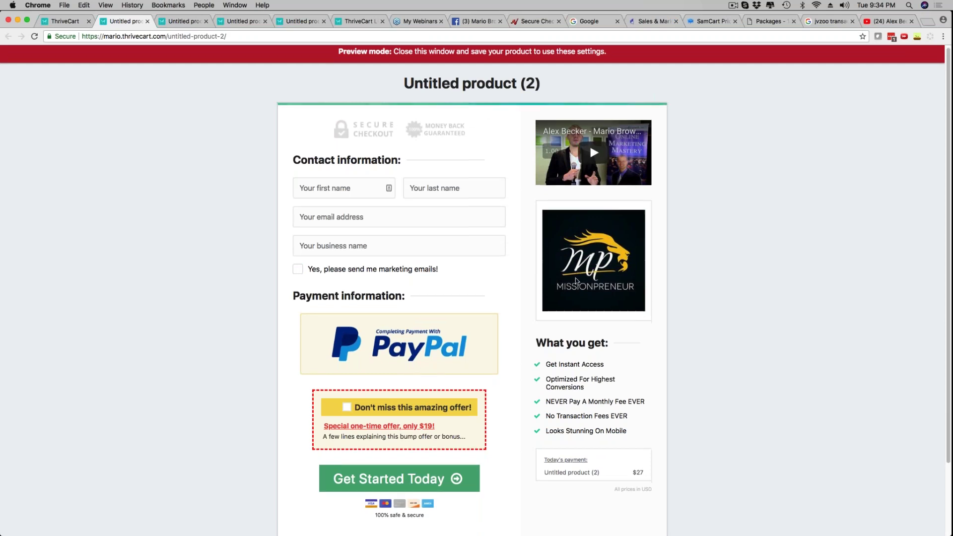
pyautogui.scroll(-3, 576, 280)
pyautogui.scroll(3, 327, 327)
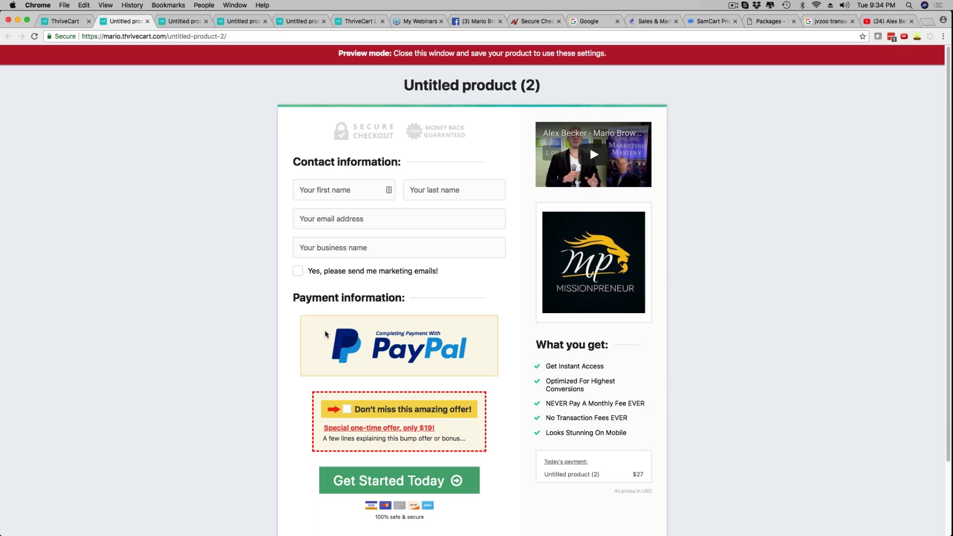
pyautogui.click(148, 21)
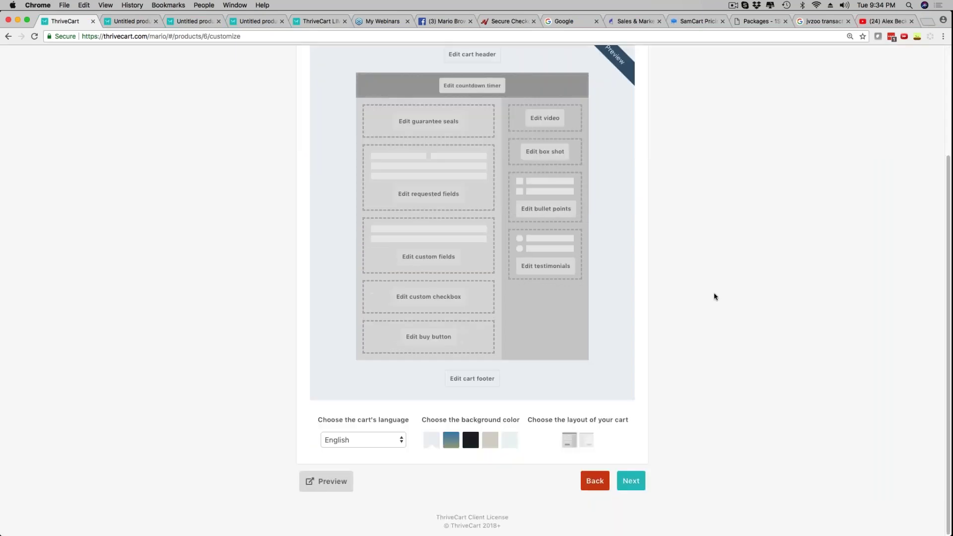
# Preview the success page in a new tab, then continue to the Tracking step
pyautogui.click(630, 481)
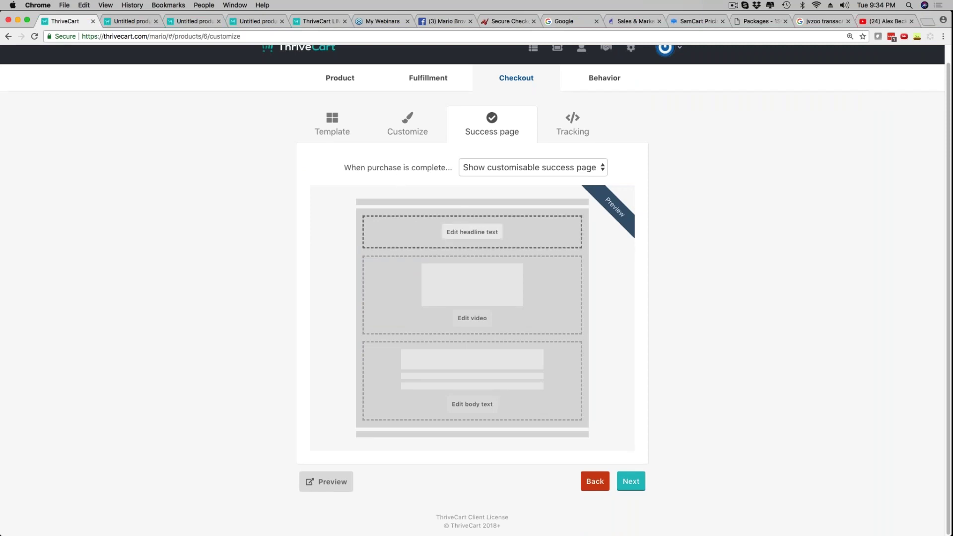
pyautogui.click(328, 482)
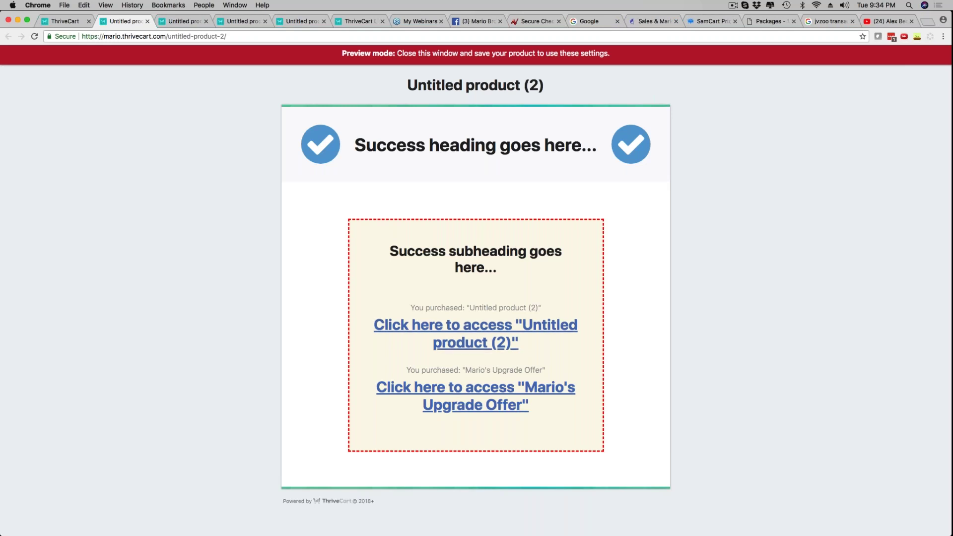
pyautogui.click(66, 22)
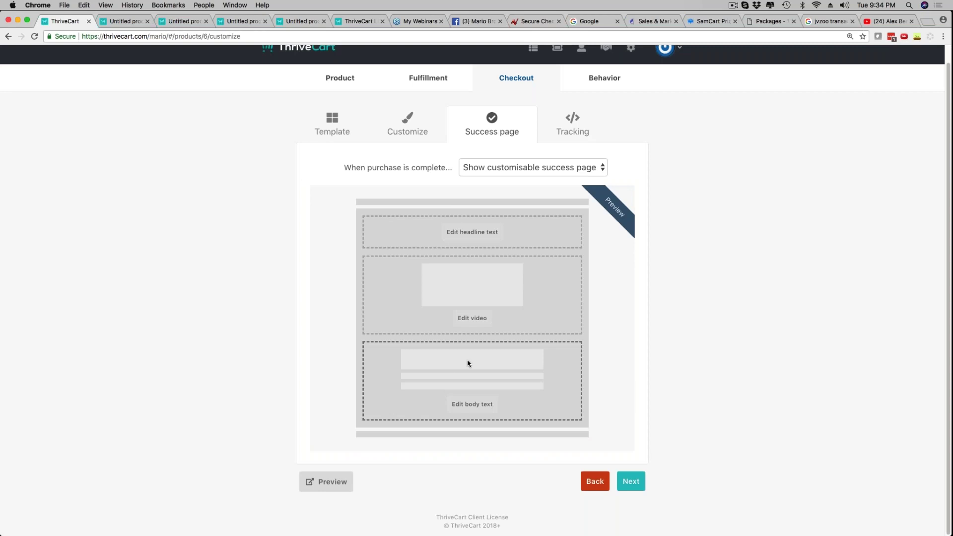
pyautogui.click(631, 481)
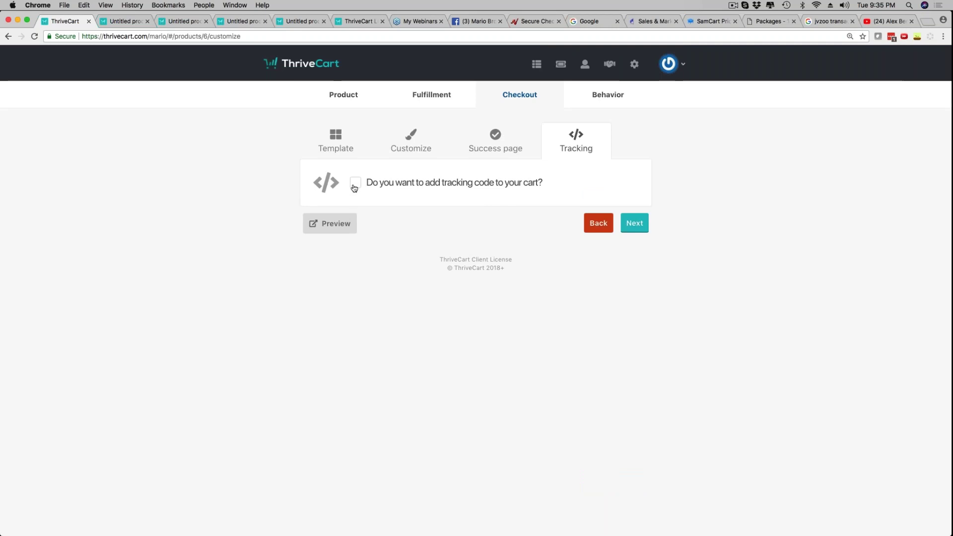
# Inspect behavior rule triggers, keeping 'purchases the main product', close unsaved, and switch to the product preview
pyautogui.click(608, 96)
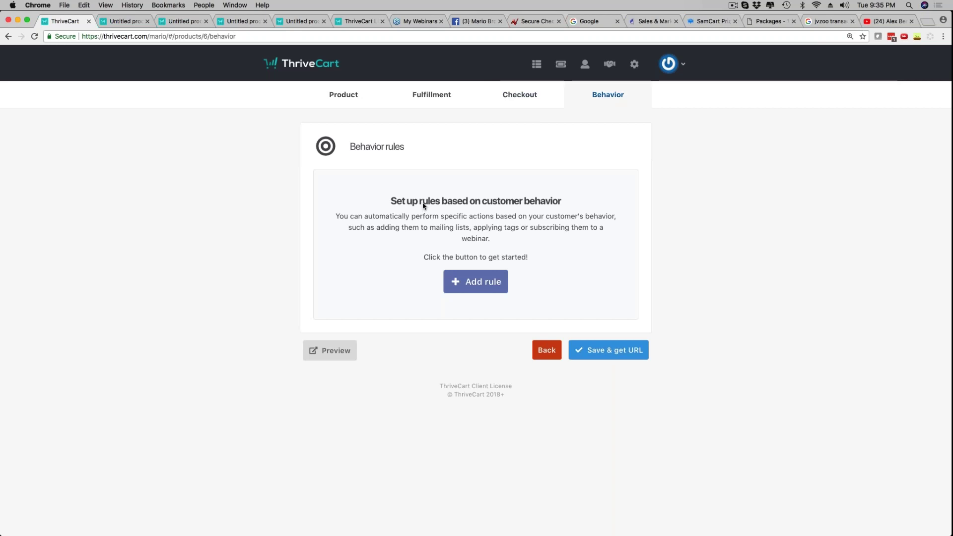
pyautogui.click(470, 282)
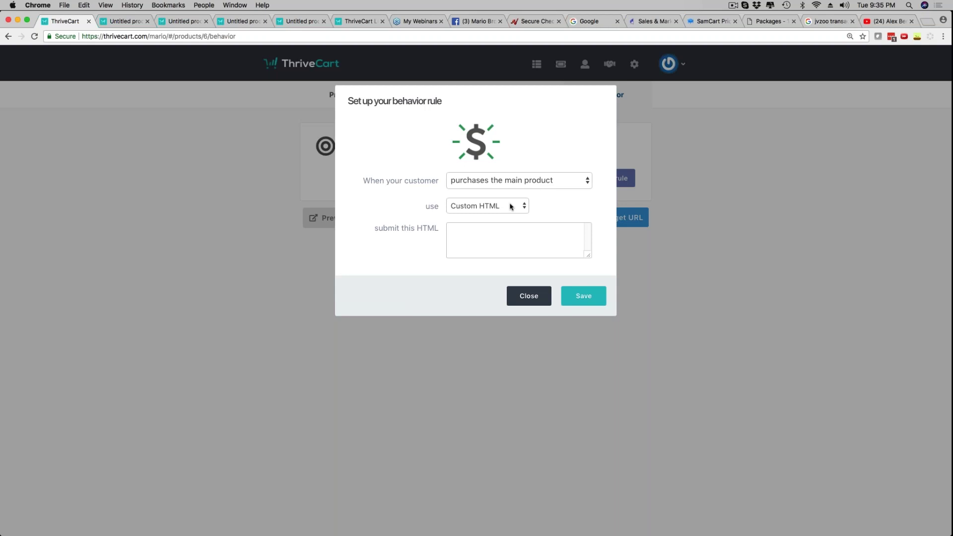
pyautogui.click(546, 181)
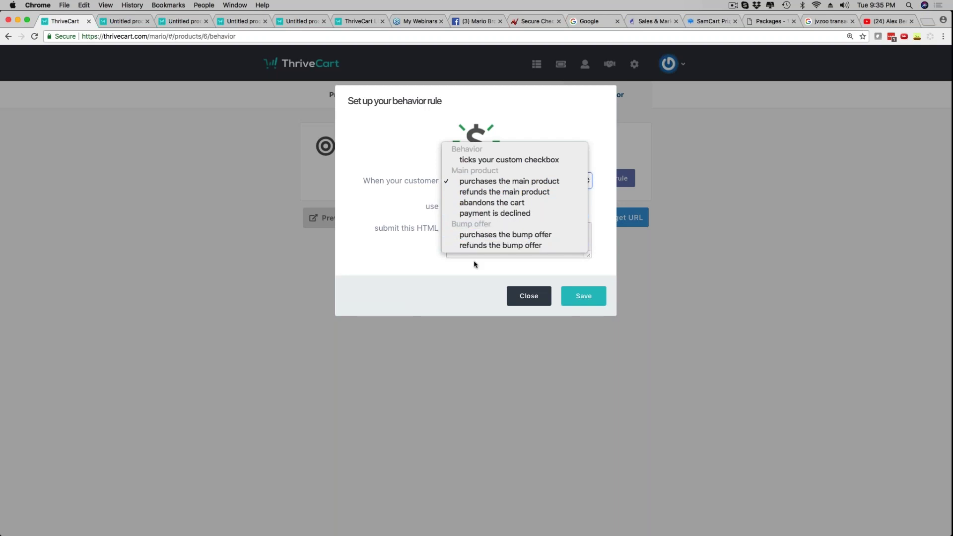
pyautogui.click(416, 272)
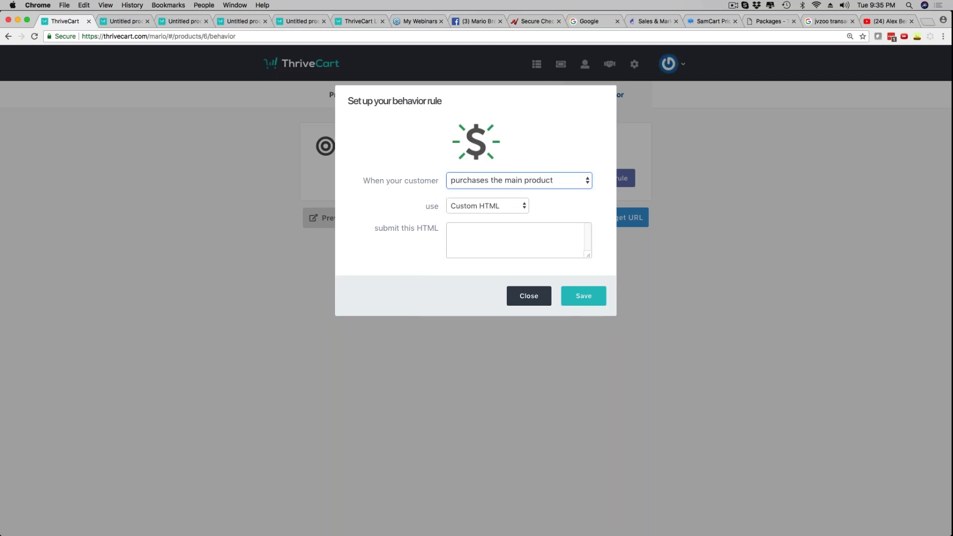
pyautogui.click(521, 301)
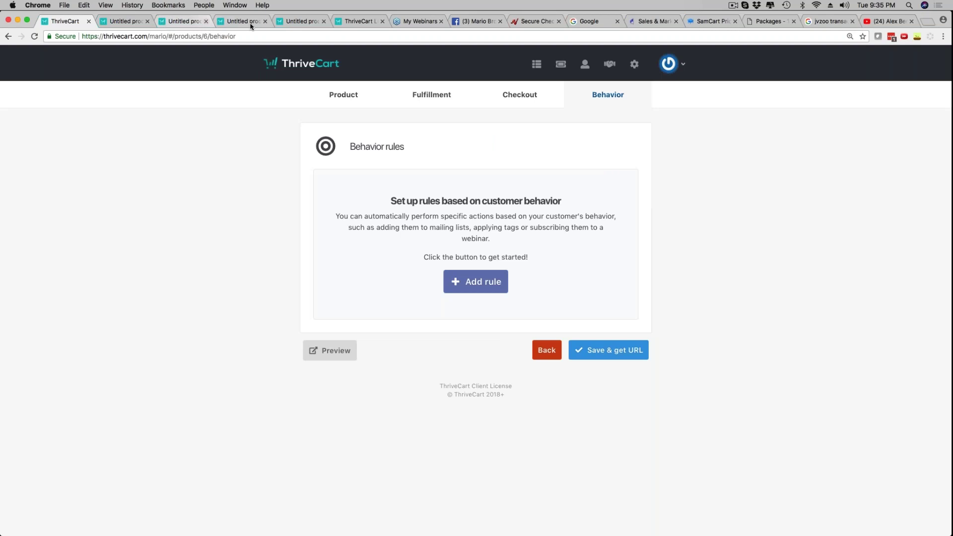
pyautogui.click(293, 21)
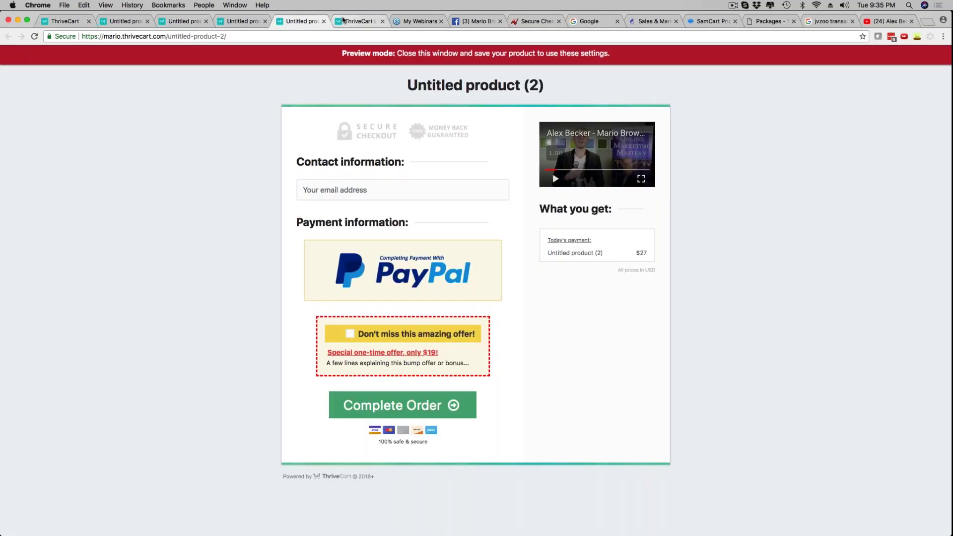
# On the special-offer checkout, fill in the buyer's name, e-mail and Alabama as state
pyautogui.click(340, 20)
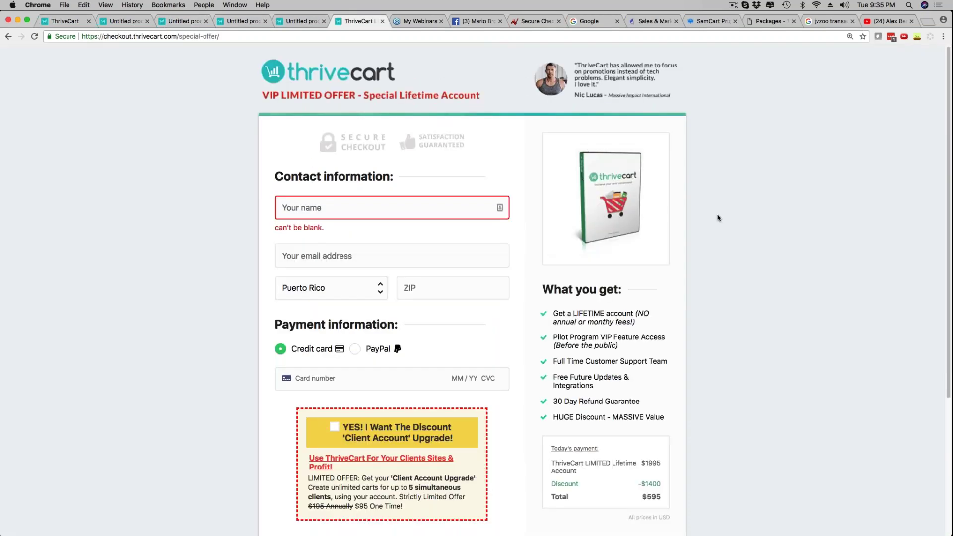
pyautogui.click(331, 202)
pyautogui.write('Mario Bronw')
pyautogui.press('Tab')
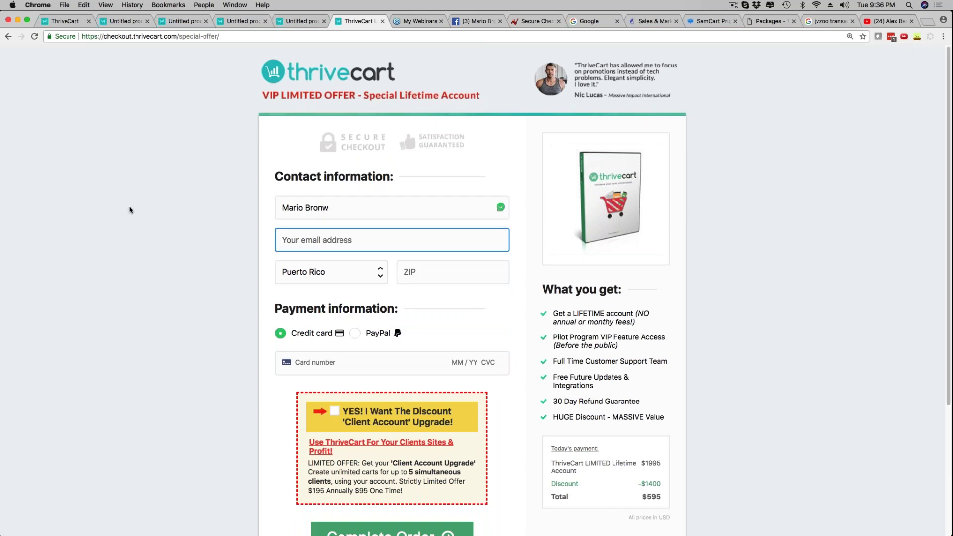
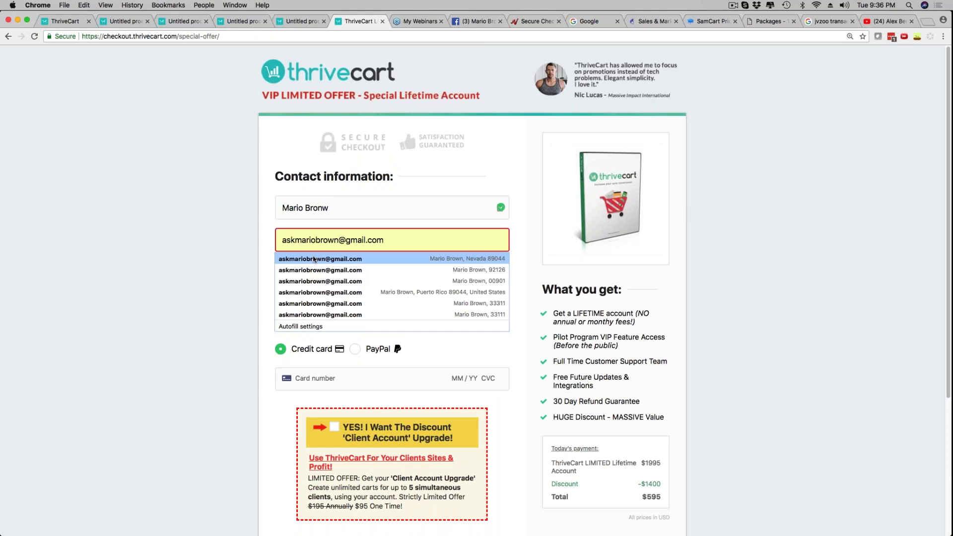
pyautogui.click(314, 259)
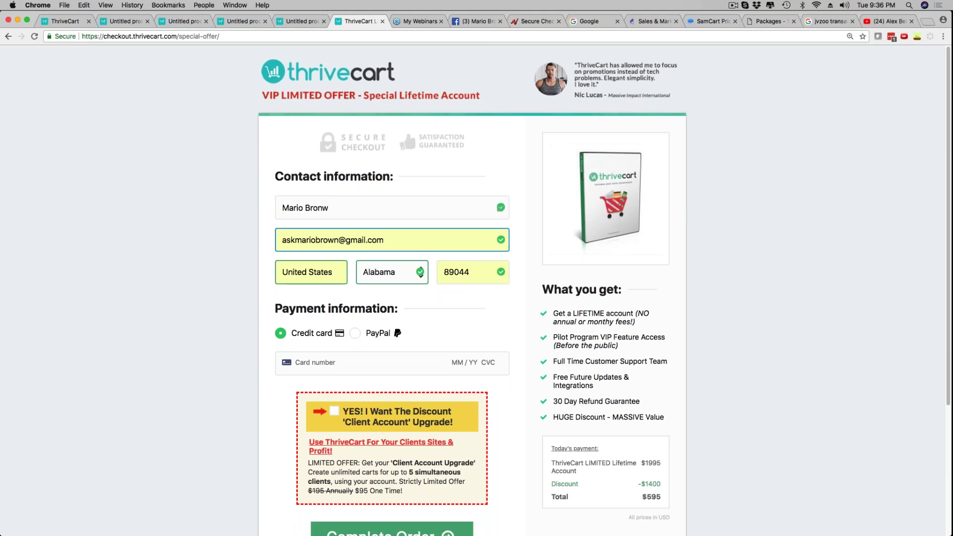
pyautogui.click(376, 273)
pyautogui.click(376, 273)
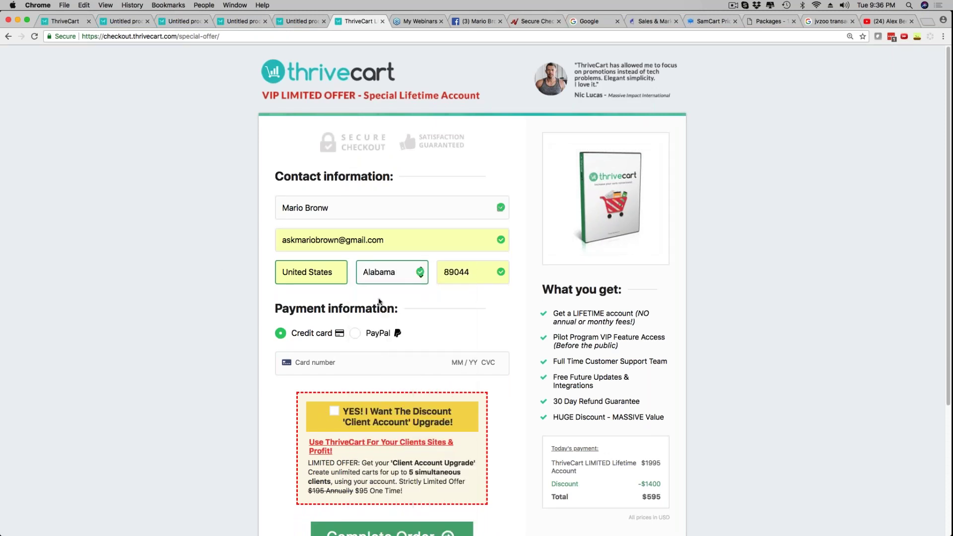
# Choose PayPal, add the Client Account upgrade, then return to the behavior rules page
pyautogui.click(354, 334)
pyautogui.scroll(-3, 263, 342)
pyautogui.click(335, 323)
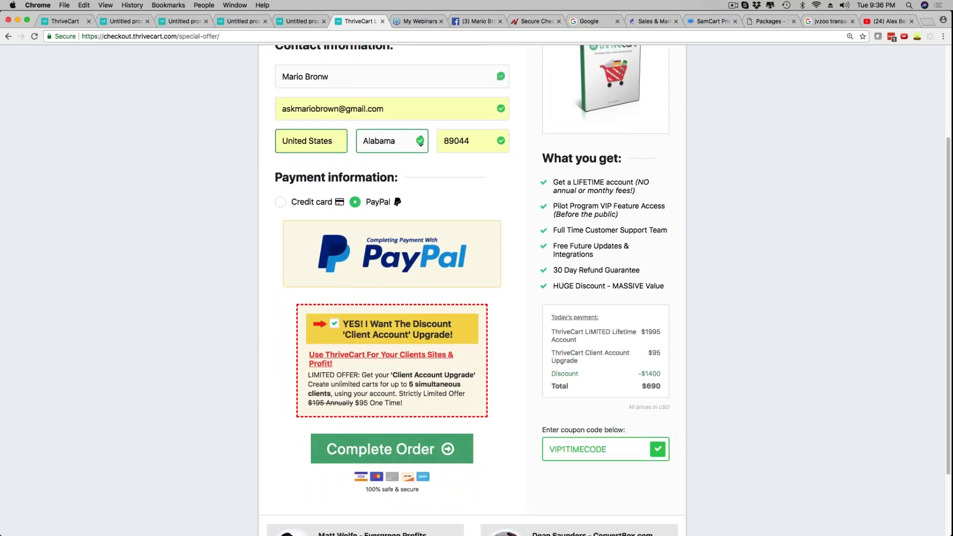
pyautogui.scroll(5, 472, 291)
pyautogui.scroll(1, 312, 293)
pyautogui.press('super+1')
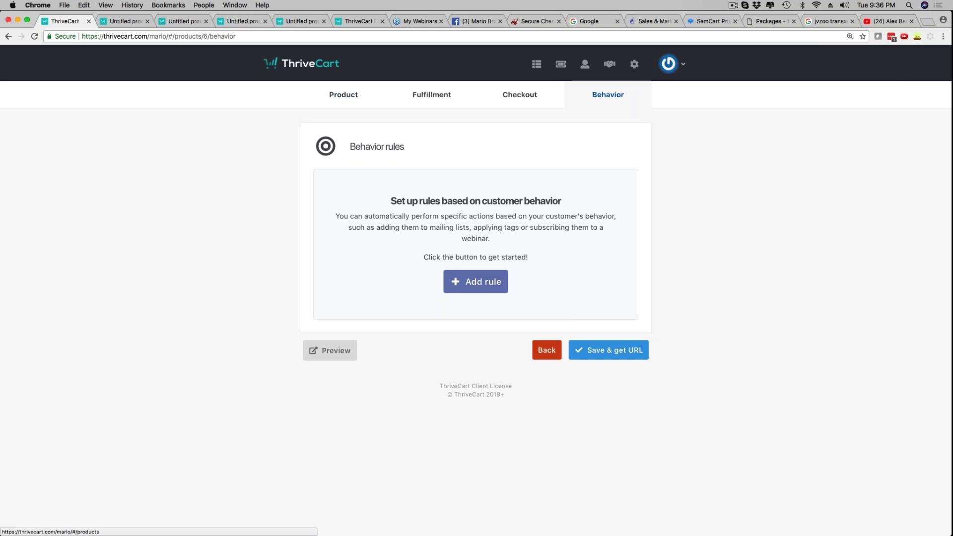
# Open the thrivecart.com website in a new browser tab
pyautogui.click(927, 22)
pyautogui.write('thrivec')
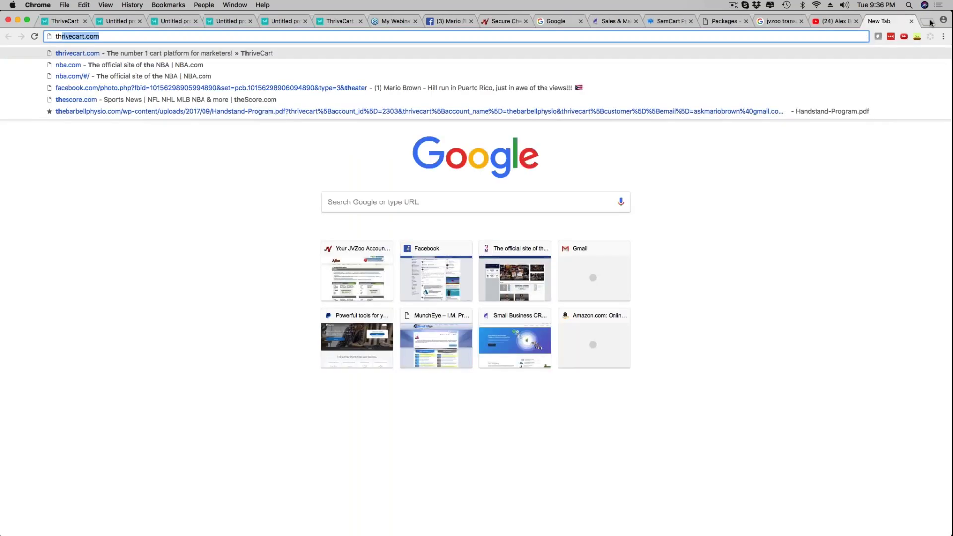
pyautogui.write('ar')
pyautogui.press('Return')
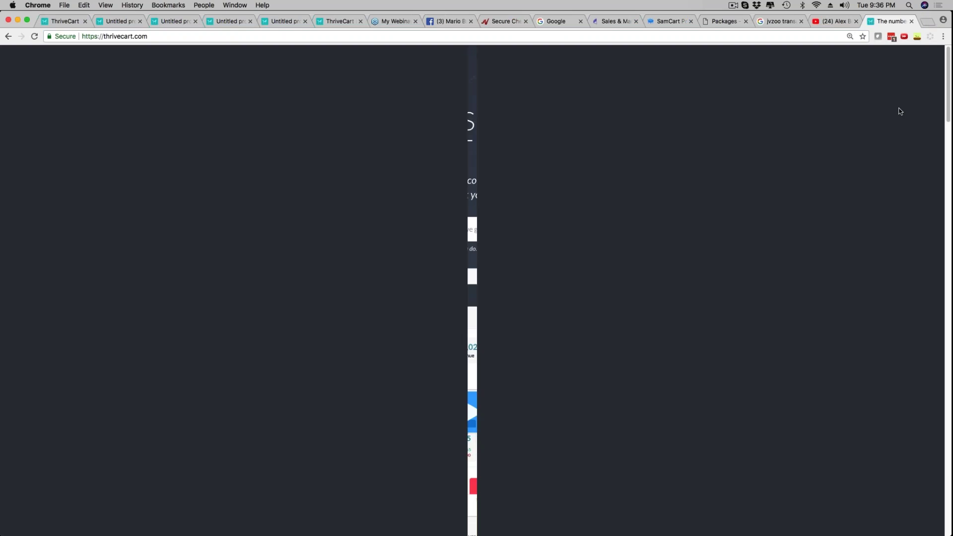
# Highlight the Link Tracking, Product Upgrades, Predicted Sales, Modal Cart and Membership Integration features
pyautogui.scroll(-20, 512, 265)
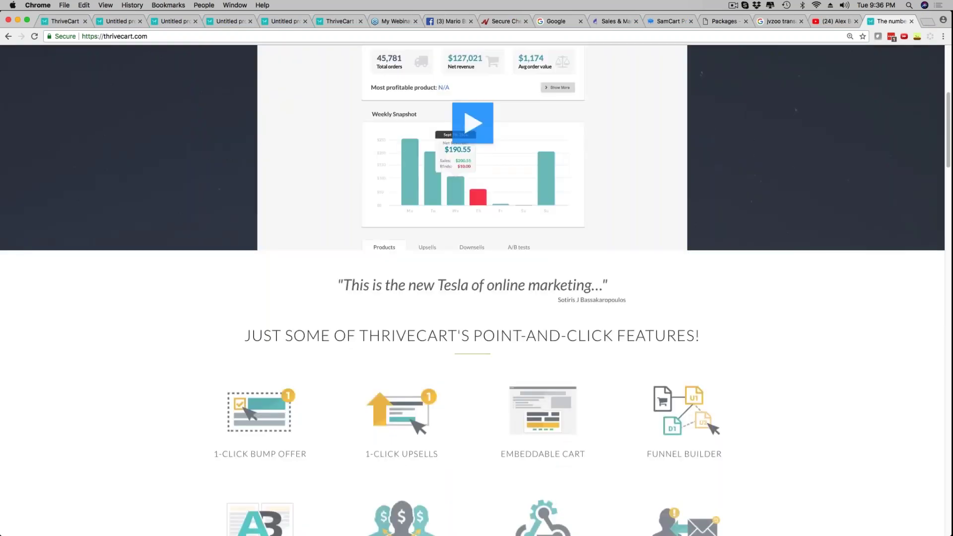
pyautogui.scroll(1, 661, 223)
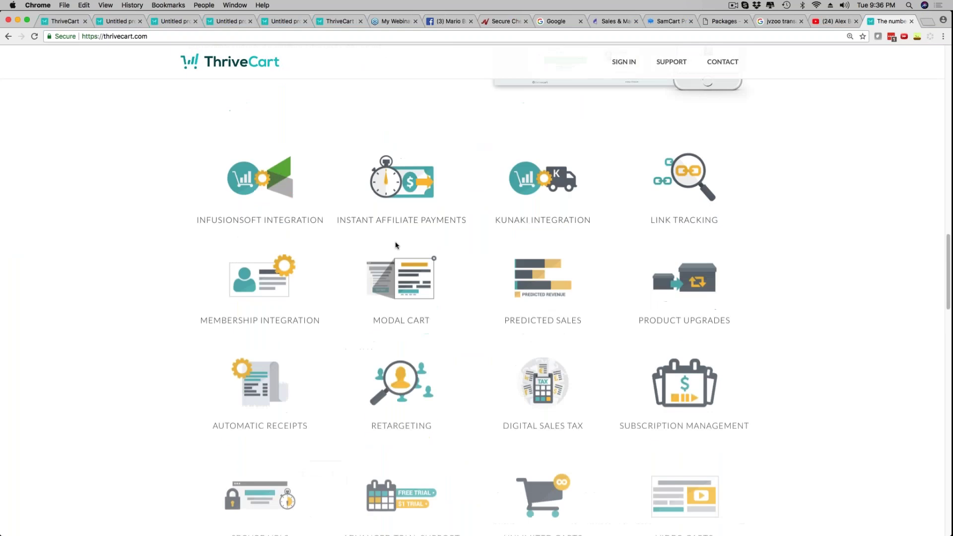
pyautogui.moveTo(206, 179); pyautogui.dragTo(588, 178)
pyautogui.moveTo(650, 179); pyautogui.dragTo(719, 178)
pyautogui.moveTo(641, 277); pyautogui.dragTo(726, 276)
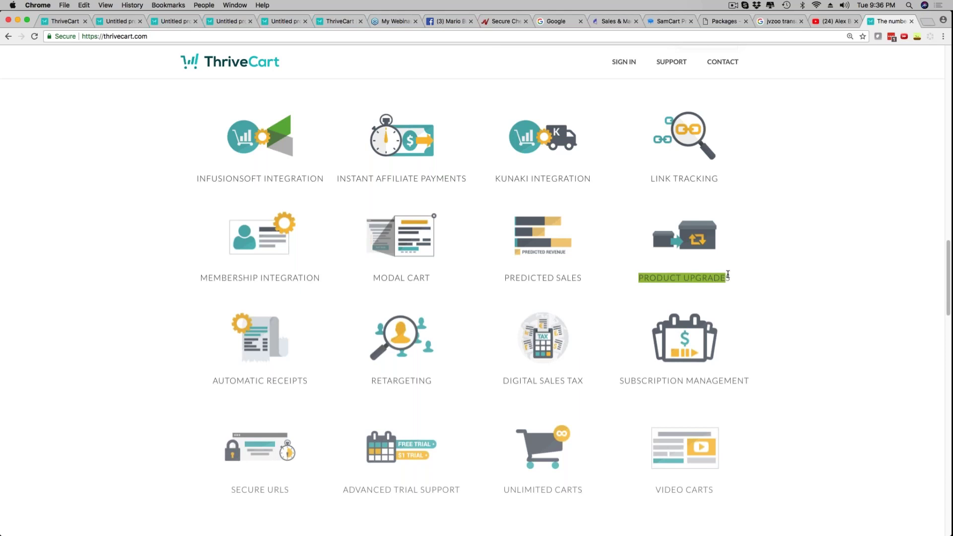
pyautogui.moveTo(516, 278); pyautogui.dragTo(582, 278)
pyautogui.moveTo(381, 278); pyautogui.dragTo(426, 279)
pyautogui.moveTo(221, 278); pyautogui.dragTo(321, 278)
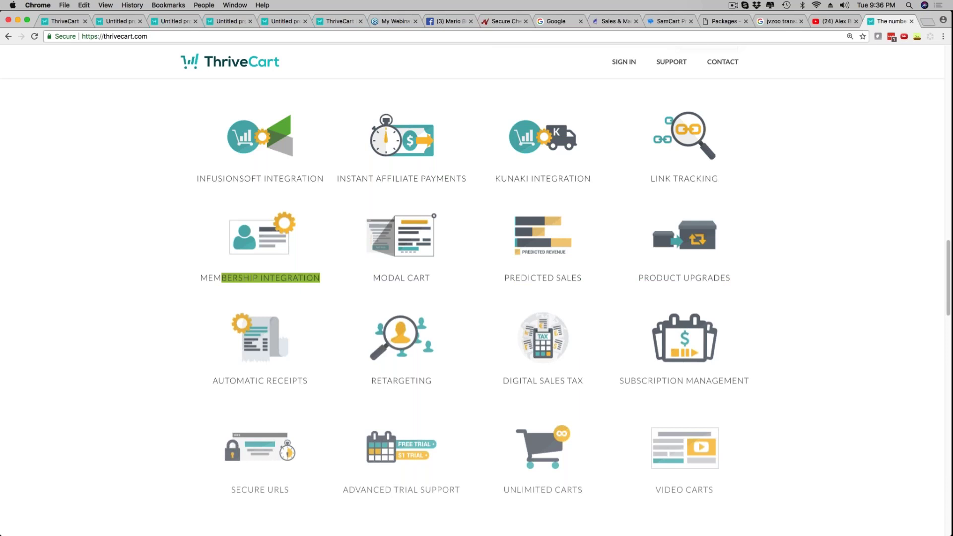
# Highlight Automatic Receipts, Retargeting, Digital Sales Tax, Video Carts, Unlimited Carts, Advanced Trial Support and Secure URLs
pyautogui.moveTo(217, 381); pyautogui.dragTo(307, 382)
pyautogui.moveTo(378, 381); pyautogui.dragTo(423, 382)
pyautogui.moveTo(503, 380); pyautogui.dragTo(747, 380)
pyautogui.moveTo(656, 490); pyautogui.dragTo(704, 488)
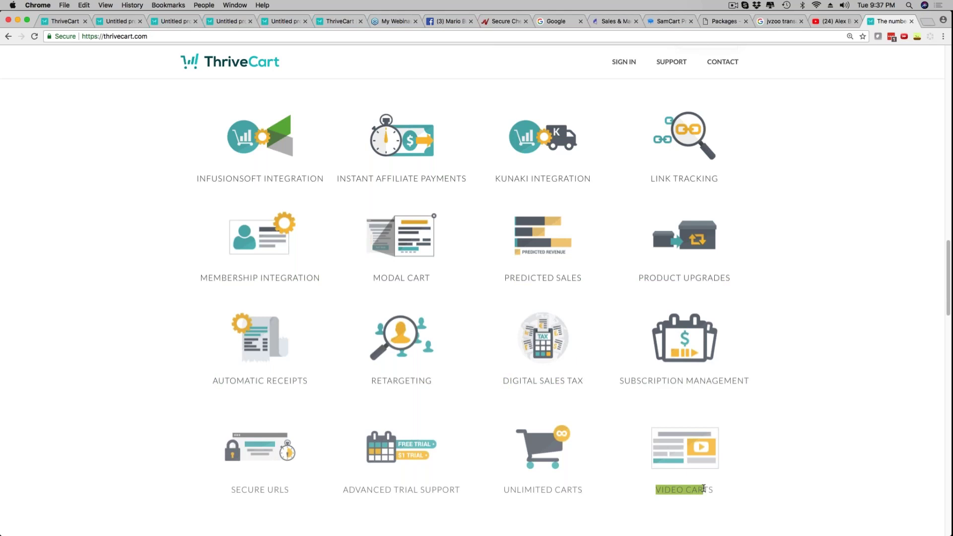
pyautogui.moveTo(503, 490); pyautogui.dragTo(579, 489)
pyautogui.moveTo(343, 490); pyautogui.dragTo(459, 490)
pyautogui.moveTo(231, 490); pyautogui.dragTo(289, 490)
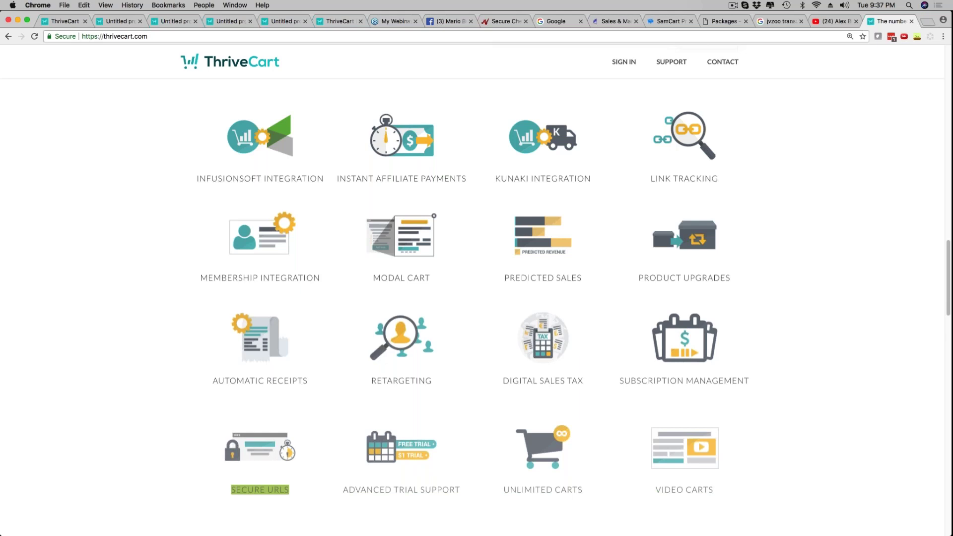
# Highlight the Discount URL, Dunning/Auto-Retry, 2-Factor Authentication and Two-Step Cart features
pyautogui.scroll(-4, 662, 214)
pyautogui.scroll(10, 661, 213)
pyautogui.scroll(10, 461, 430)
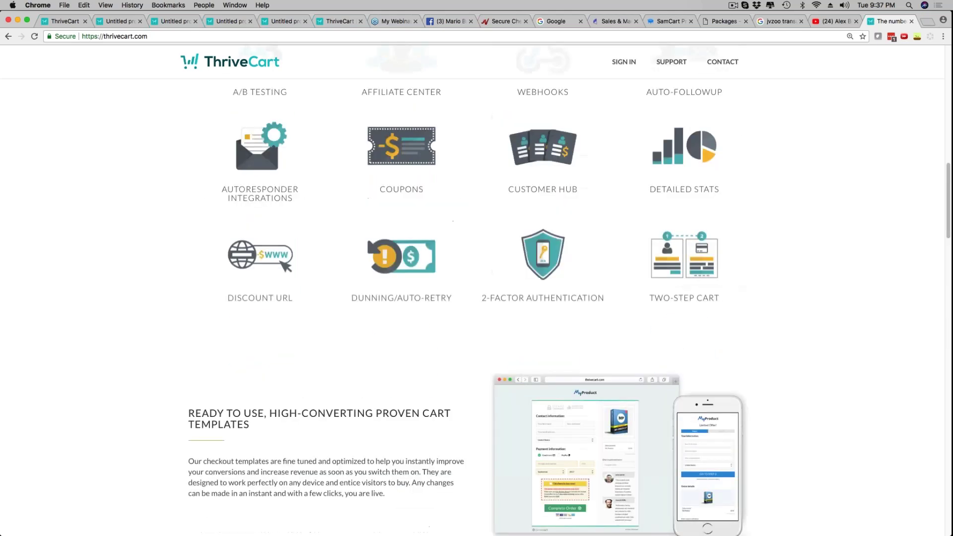
pyautogui.moveTo(234, 505); pyautogui.dragTo(281, 506)
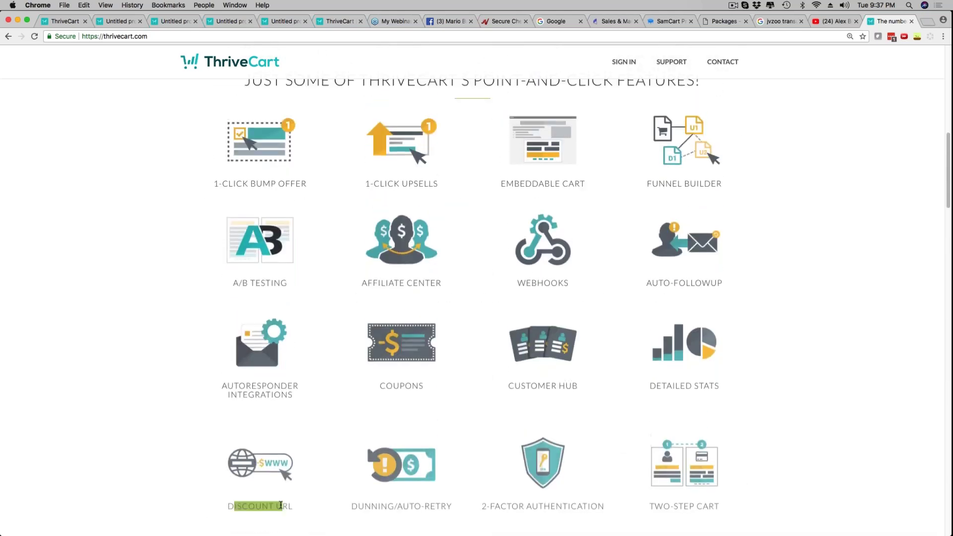
pyautogui.moveTo(364, 505); pyautogui.dragTo(446, 506)
pyautogui.moveTo(506, 506); pyautogui.dragTo(588, 506)
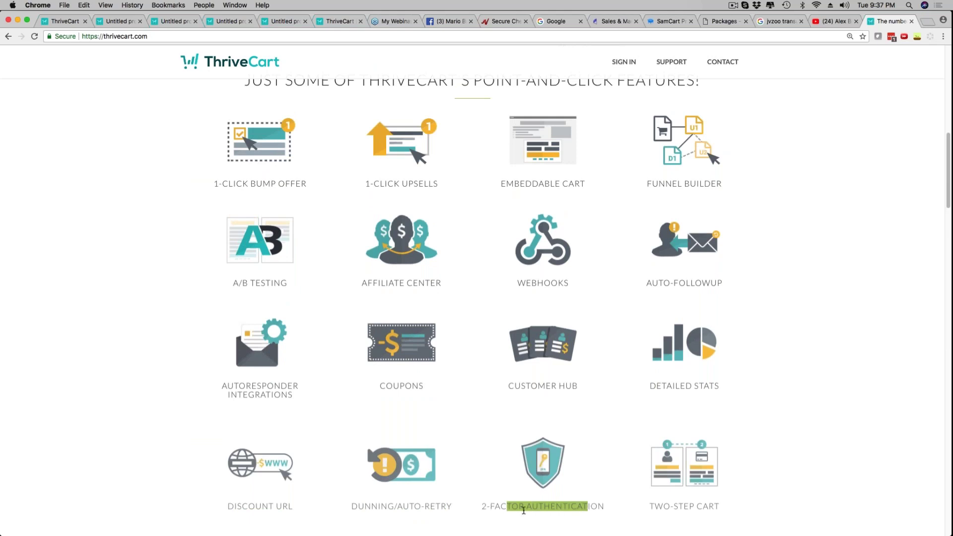
pyautogui.moveTo(663, 506); pyautogui.dragTo(713, 505)
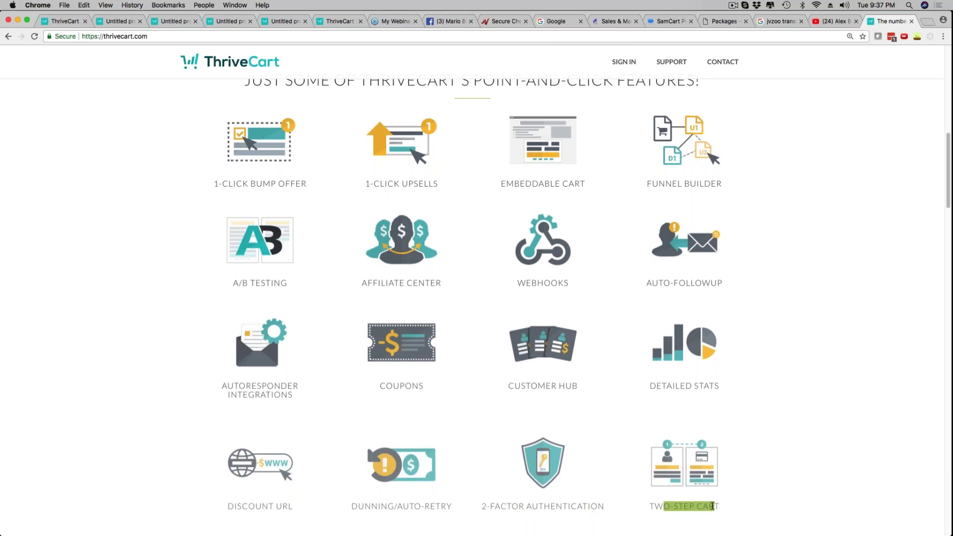
# Highlight Detailed Stats, Customer Hub, Coupons, Autoresponder Integrations, A/B Testing and Affiliate Center
pyautogui.moveTo(656, 386); pyautogui.dragTo(711, 386)
pyautogui.moveTo(521, 386); pyautogui.dragTo(579, 386)
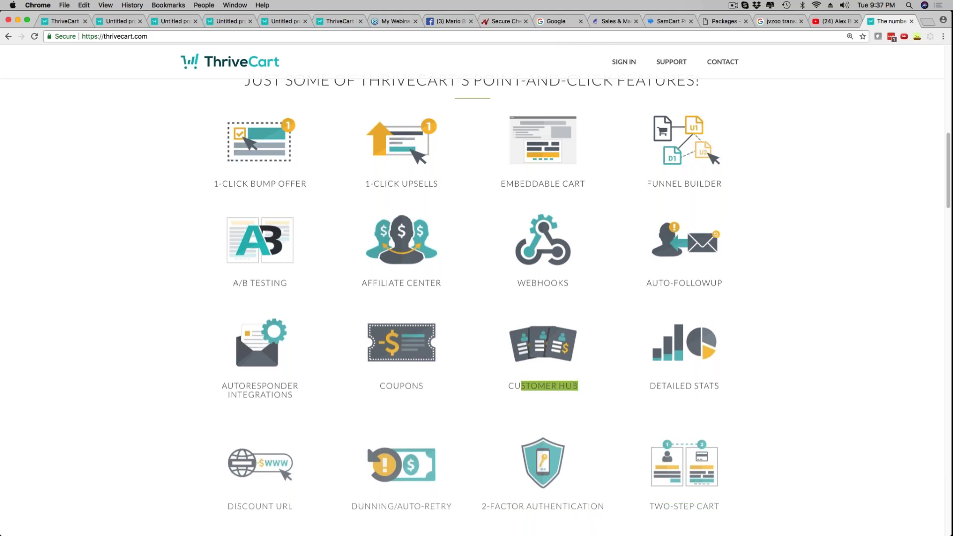
pyautogui.moveTo(380, 386); pyautogui.dragTo(407, 387)
pyautogui.moveTo(228, 395); pyautogui.dragTo(276, 398)
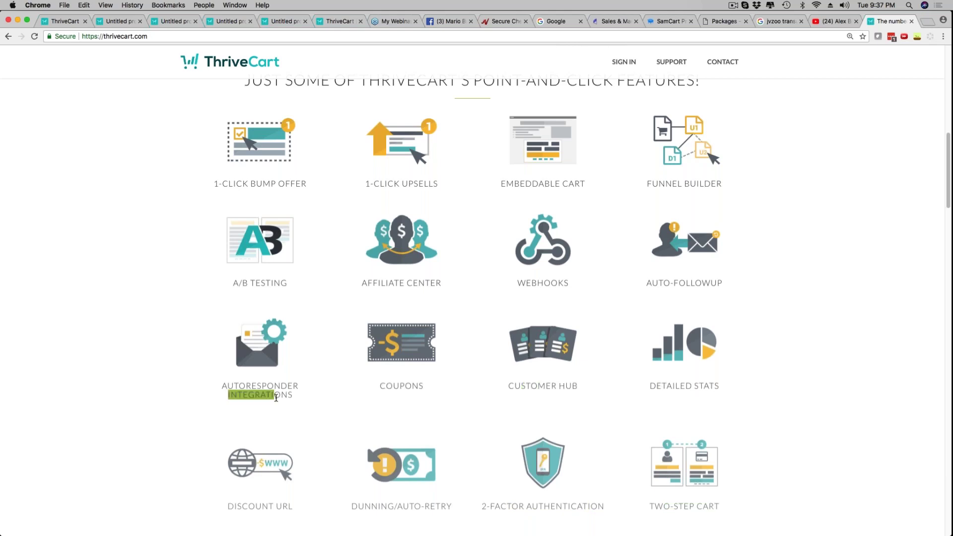
pyautogui.moveTo(233, 283); pyautogui.dragTo(291, 290)
pyautogui.moveTo(361, 284); pyautogui.dragTo(458, 288)
# Highlight Auto-Followup, Funnel Builder, Embeddable Cart, 1-Click Upsells and 1-Click Bump Offer at the grid's top
pyautogui.scroll(1, 453, 328)
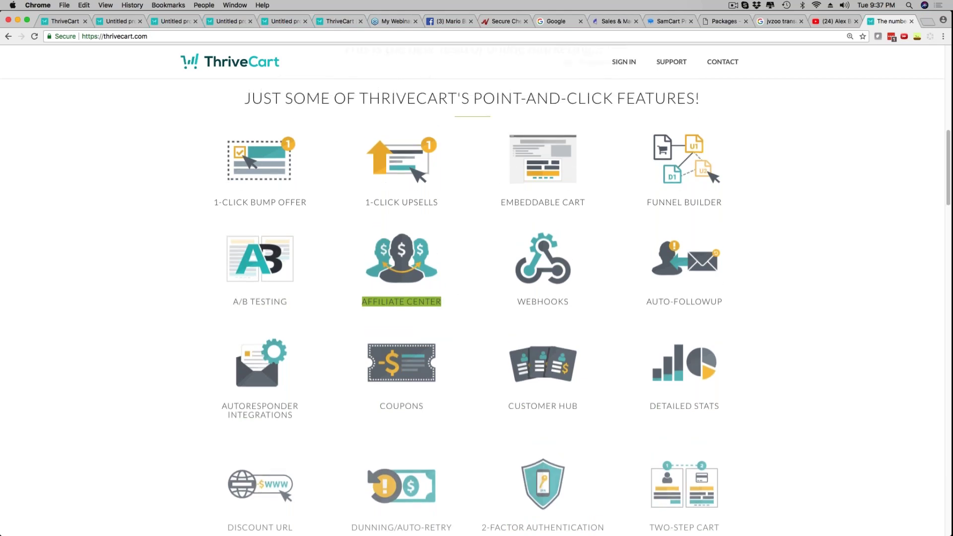
pyautogui.scroll(1, 458, 336)
pyautogui.click(457, 336)
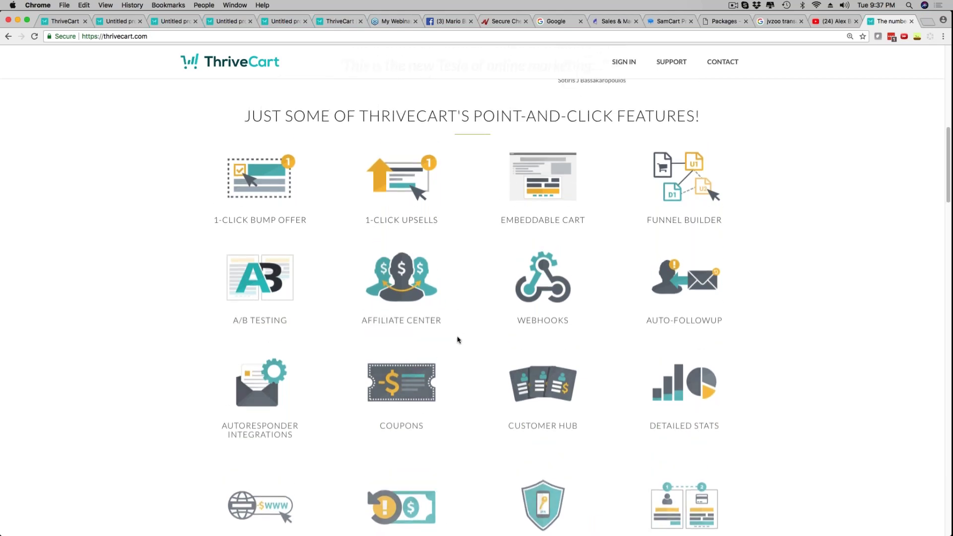
pyautogui.moveTo(516, 321); pyautogui.dragTo(570, 321)
pyautogui.moveTo(651, 321); pyautogui.dragTo(702, 320)
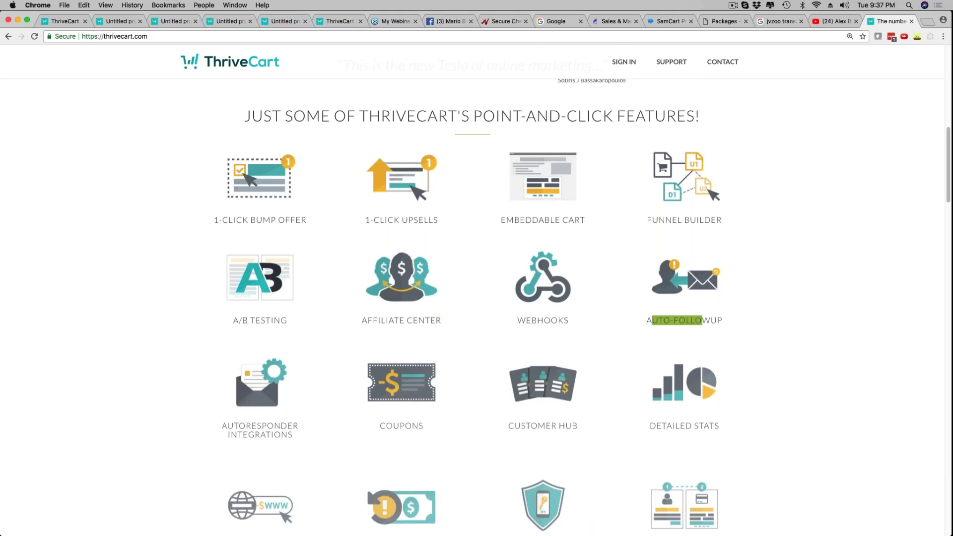
pyautogui.moveTo(722, 220); pyautogui.dragTo(646, 220)
pyautogui.moveTo(501, 220); pyautogui.dragTo(586, 221)
pyautogui.moveTo(370, 220); pyautogui.dragTo(439, 221)
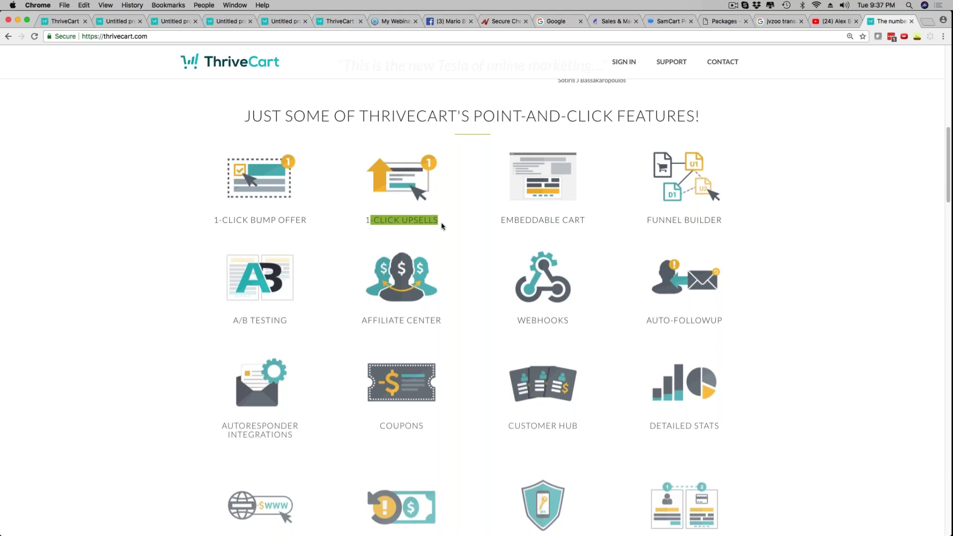
pyautogui.moveTo(219, 221); pyautogui.dragTo(296, 221)
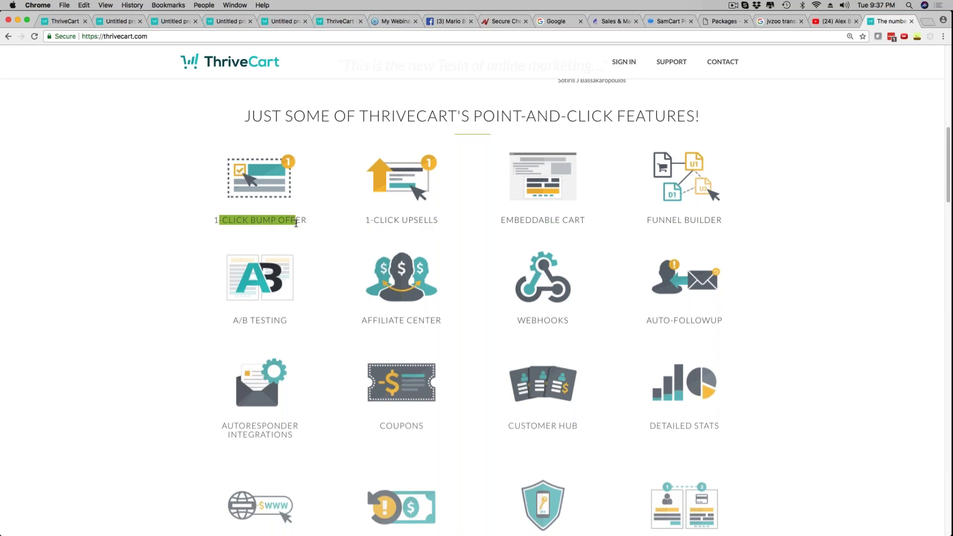
# Scroll down to the customer testimonials and highlight a line of testimonial text
pyautogui.scroll(-3, 306, 283)
pyautogui.scroll(-10, 306, 284)
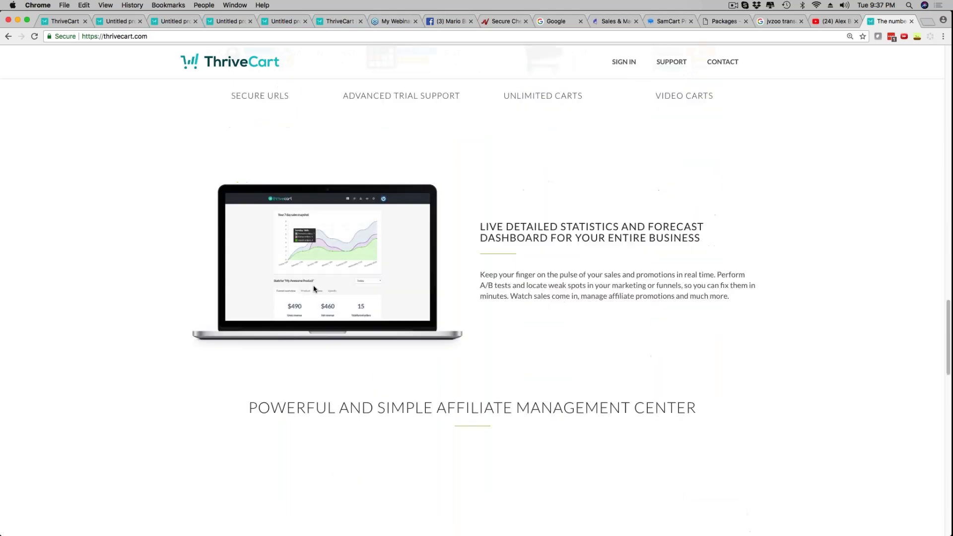
pyautogui.scroll(-20, 314, 289)
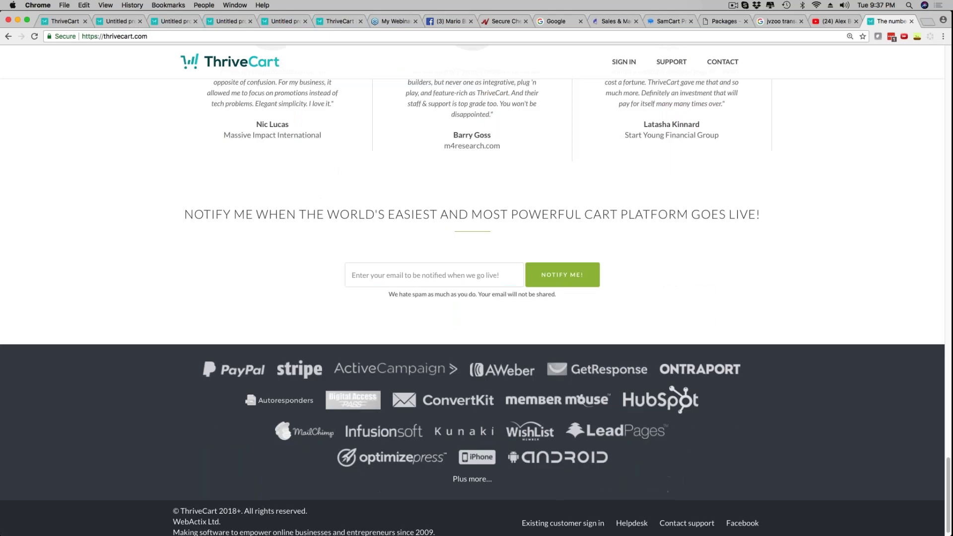
pyautogui.scroll(3, 313, 291)
pyautogui.moveTo(184, 323); pyautogui.dragTo(772, 325)
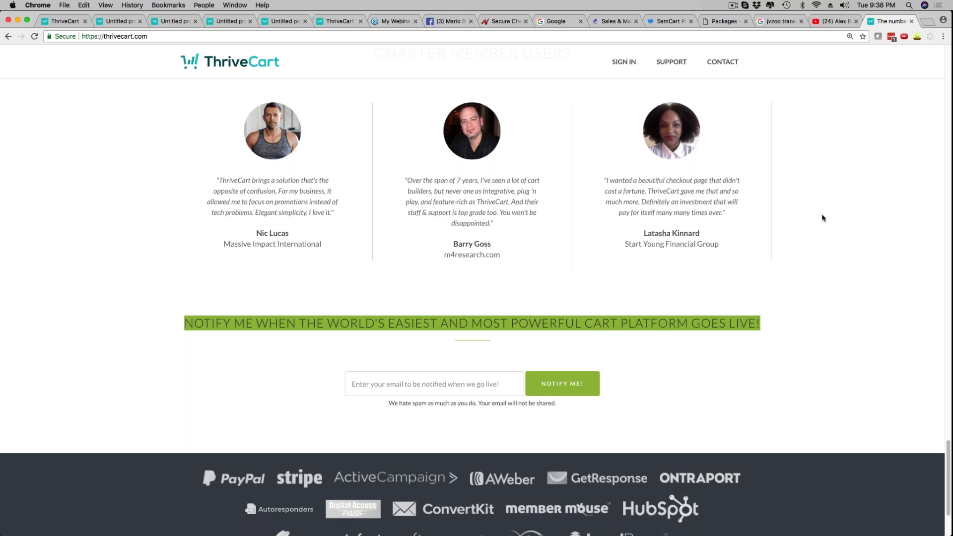
# Scroll the thrivecart.com features grid, then return to the account tab's empty Behavior rules panel
pyautogui.scroll(15, 241, 266)
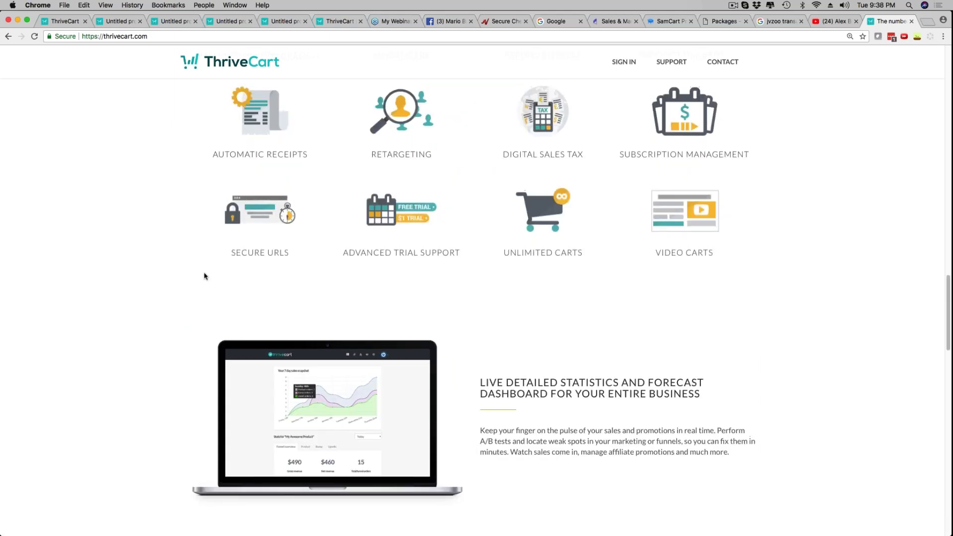
pyautogui.scroll(10, 204, 276)
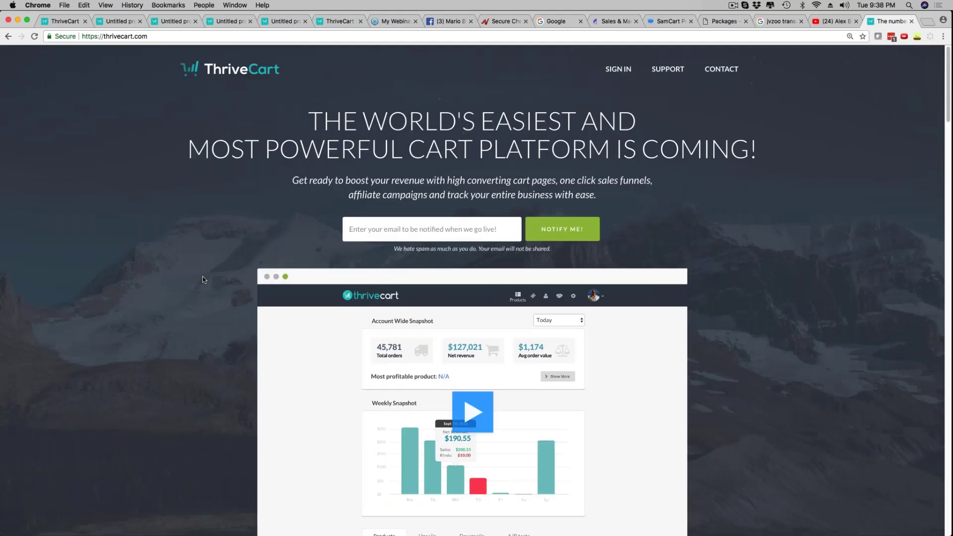
pyautogui.scroll(-10, 202, 277)
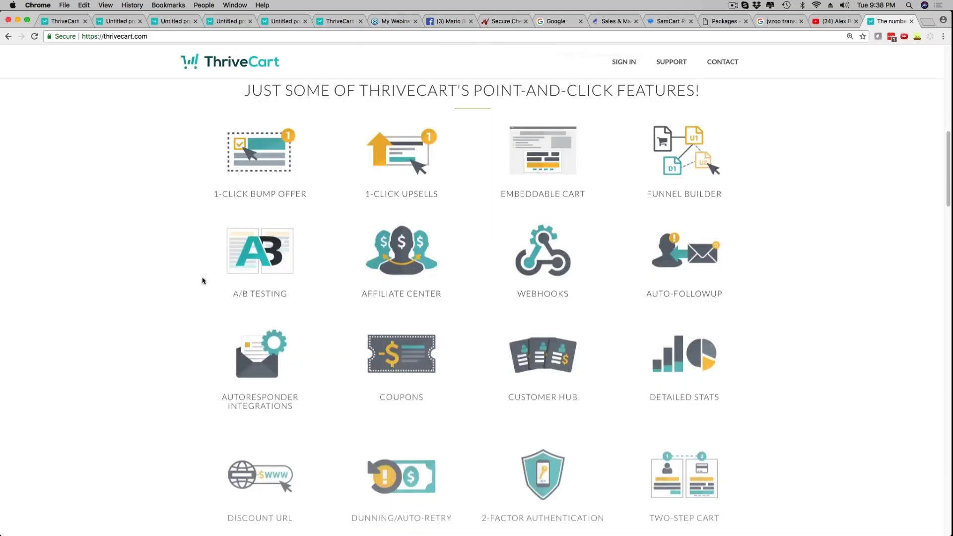
pyautogui.click(65, 21)
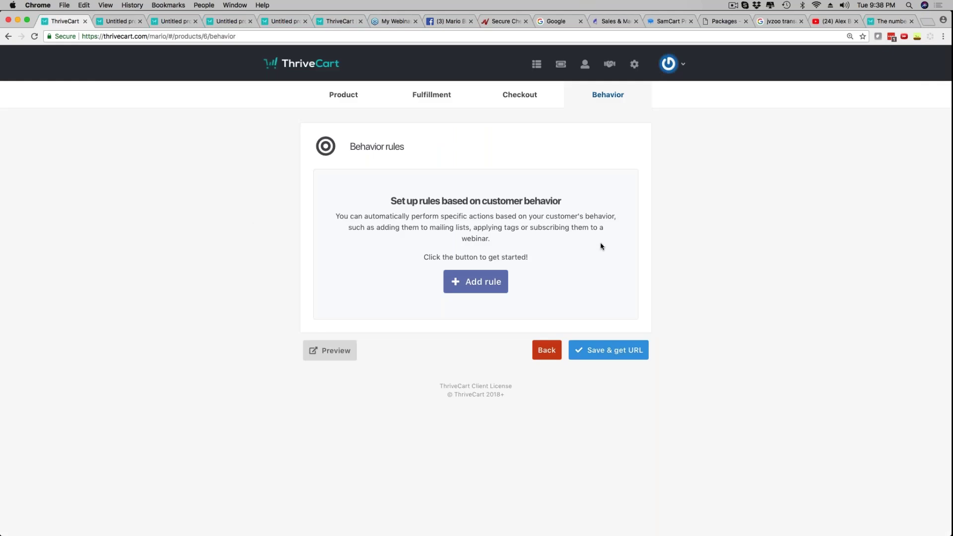
# Go from the demo product's settings to the account Settings page and view Integrations
pyautogui.click(340, 95)
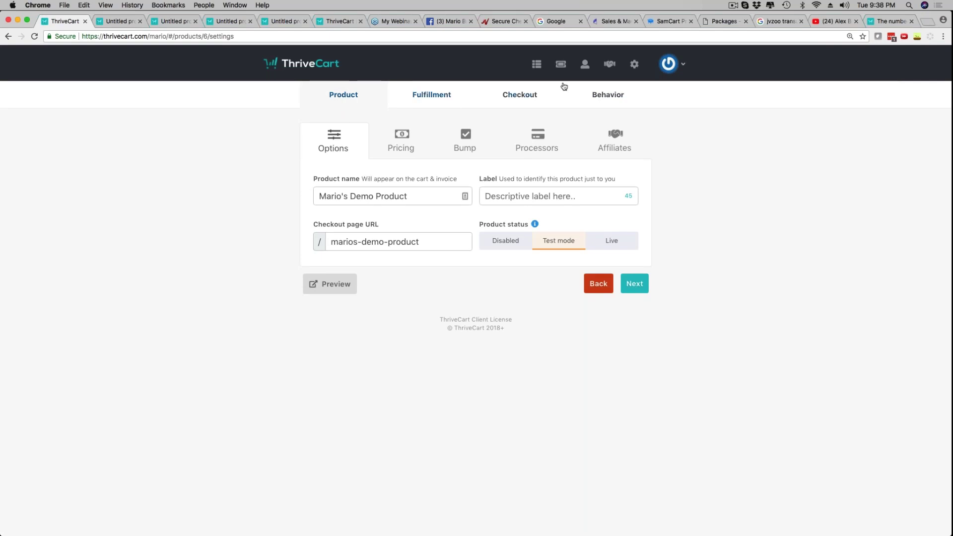
pyautogui.click(635, 66)
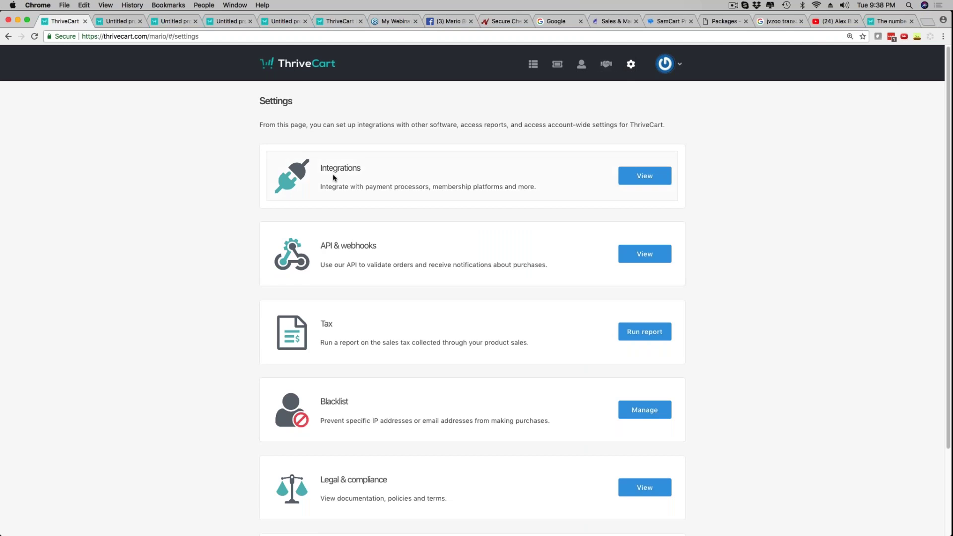
pyautogui.scroll(-1, 365, 251)
pyautogui.scroll(-4, 365, 252)
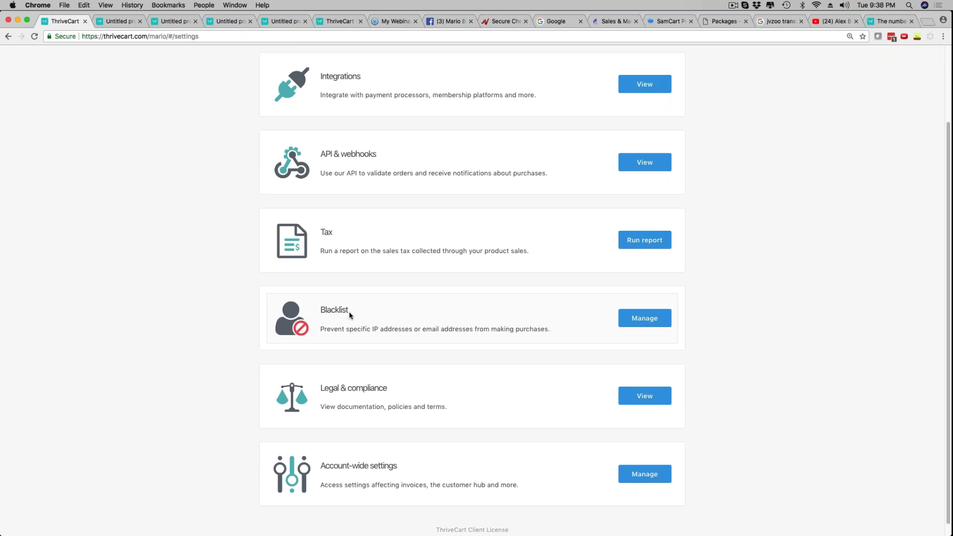
pyautogui.scroll(-1, 328, 367)
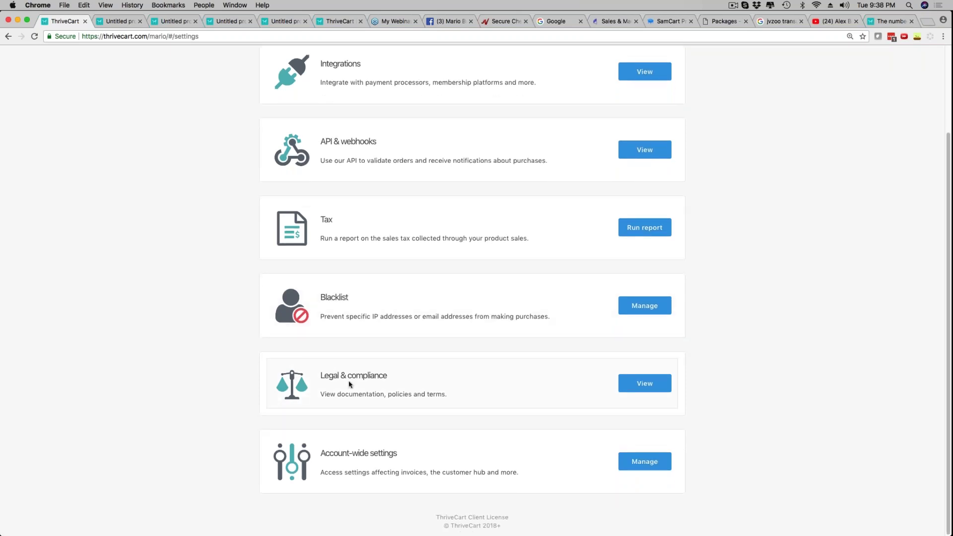
pyautogui.scroll(5, 342, 459)
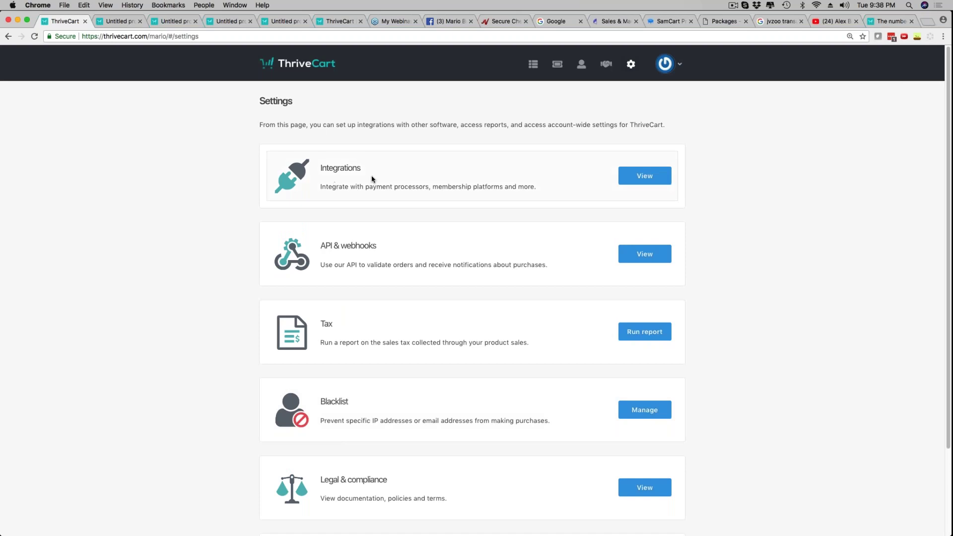
pyautogui.click(653, 177)
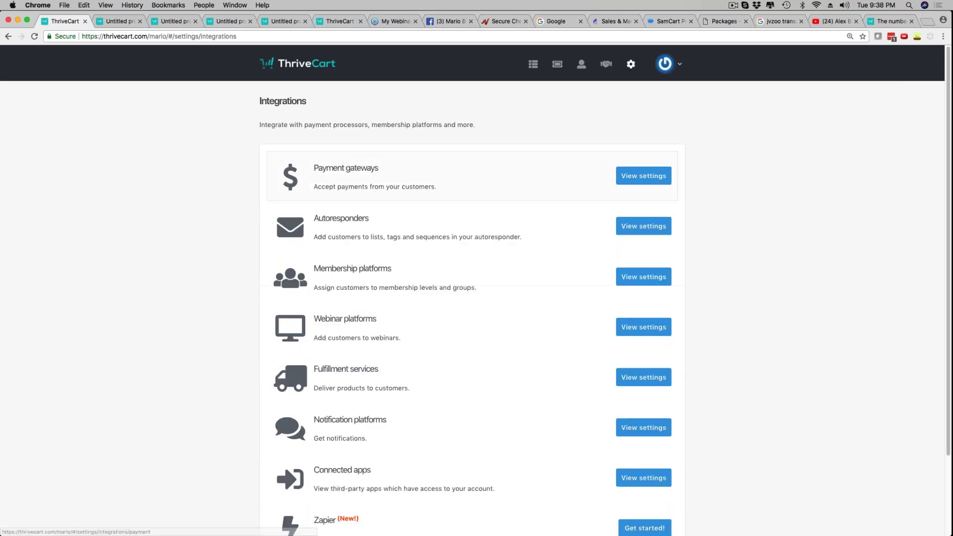
# Review the ten email services on the Autoresponders page, then go back to Integrations
pyautogui.scroll(-1, 344, 223)
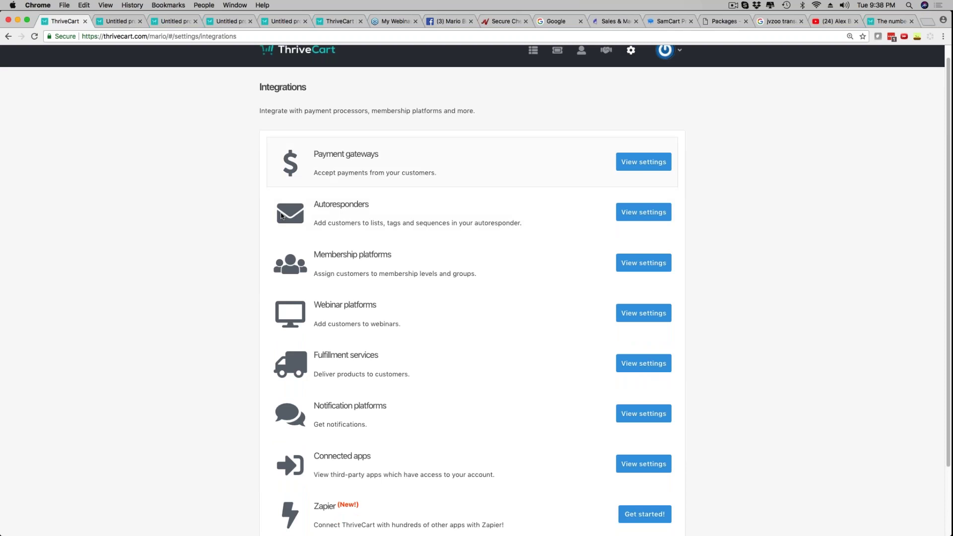
pyautogui.scroll(-3, 282, 216)
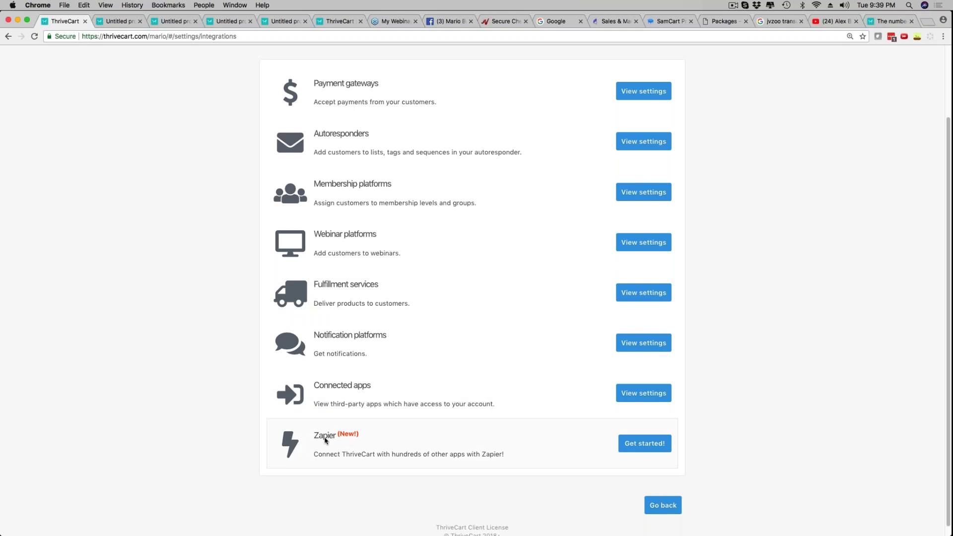
pyautogui.scroll(3, 336, 442)
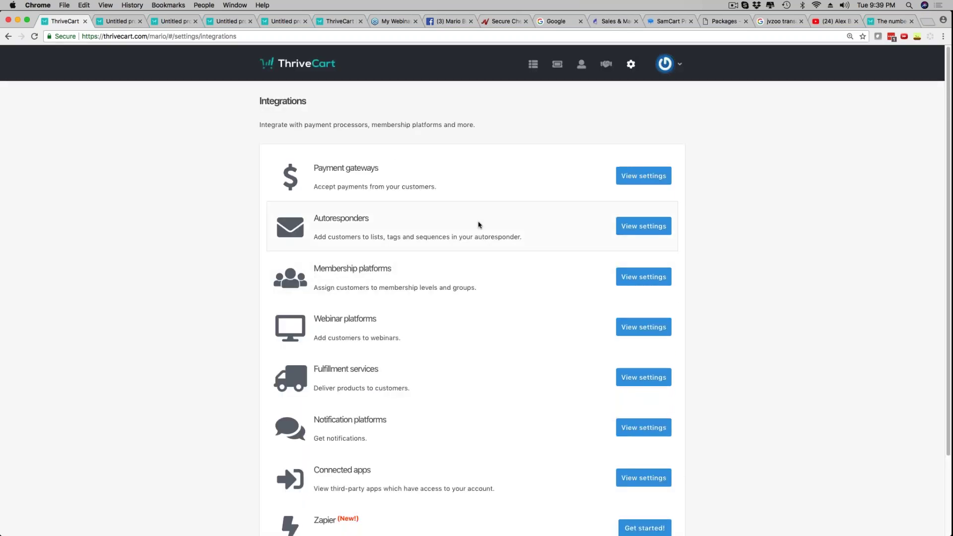
pyautogui.click(636, 224)
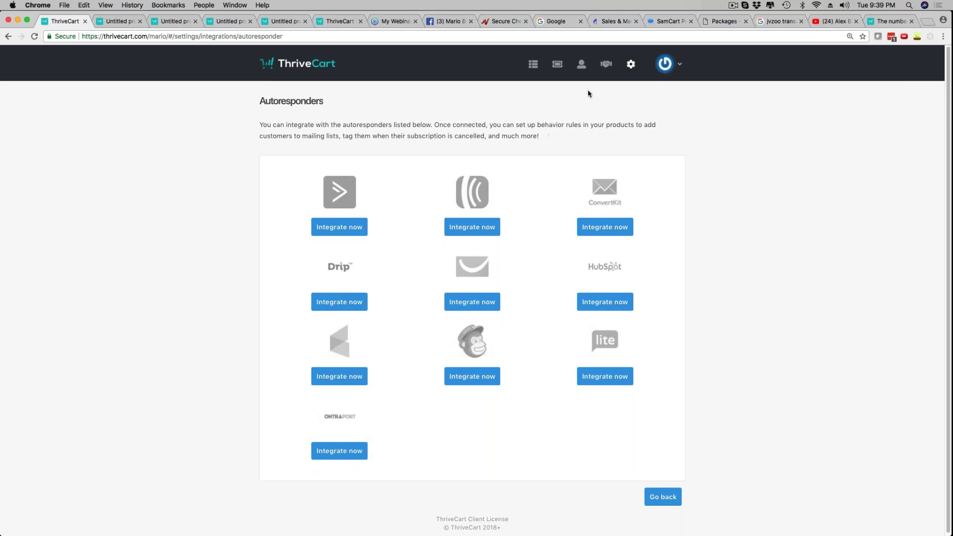
pyautogui.click(8, 36)
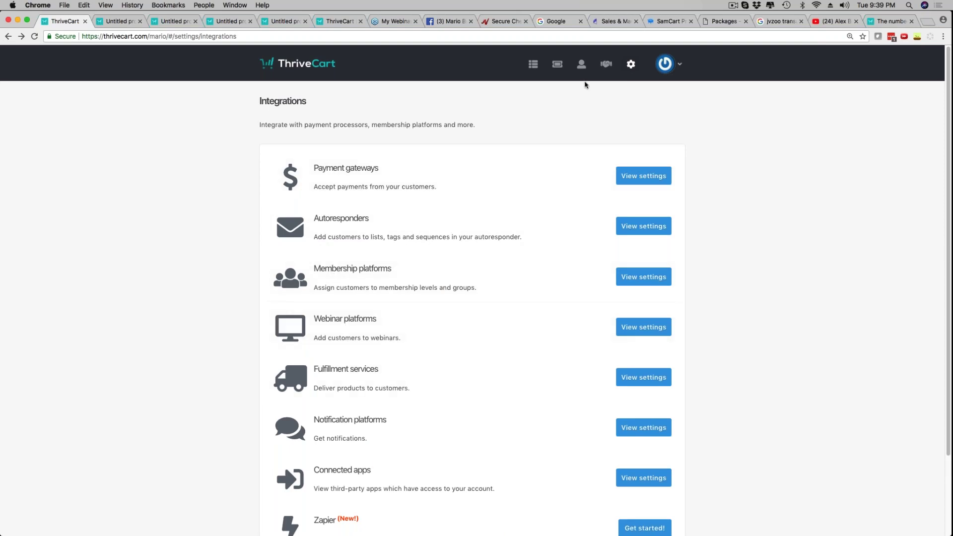
# Open the Affiliates overview and scroll its $0.00 commissions and affiliate performance chart
pyautogui.click(607, 66)
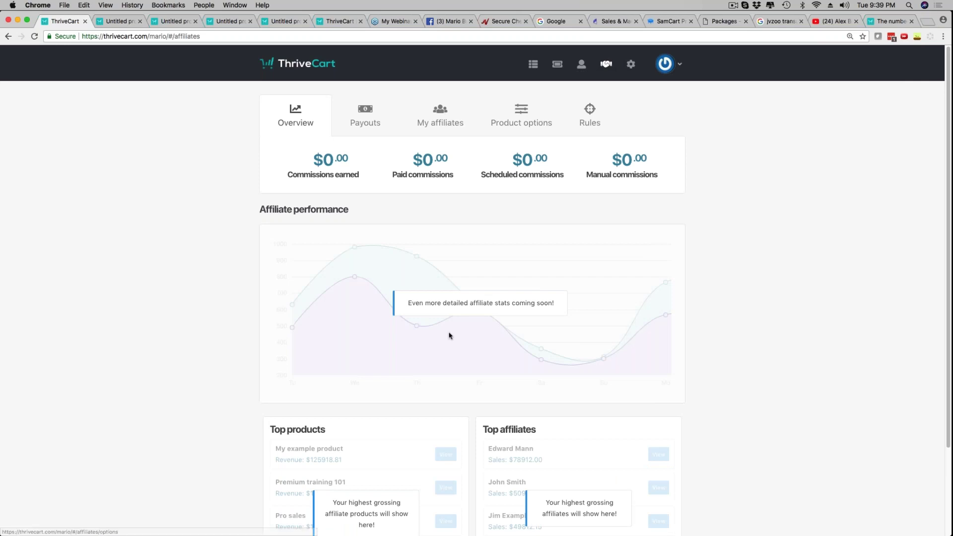
pyautogui.scroll(-5, 444, 330)
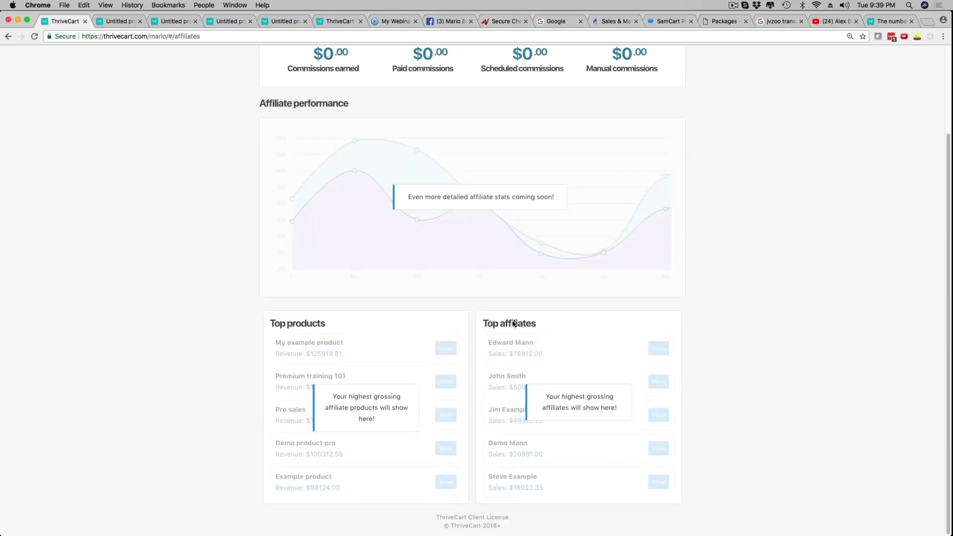
pyautogui.scroll(5, 234, 320)
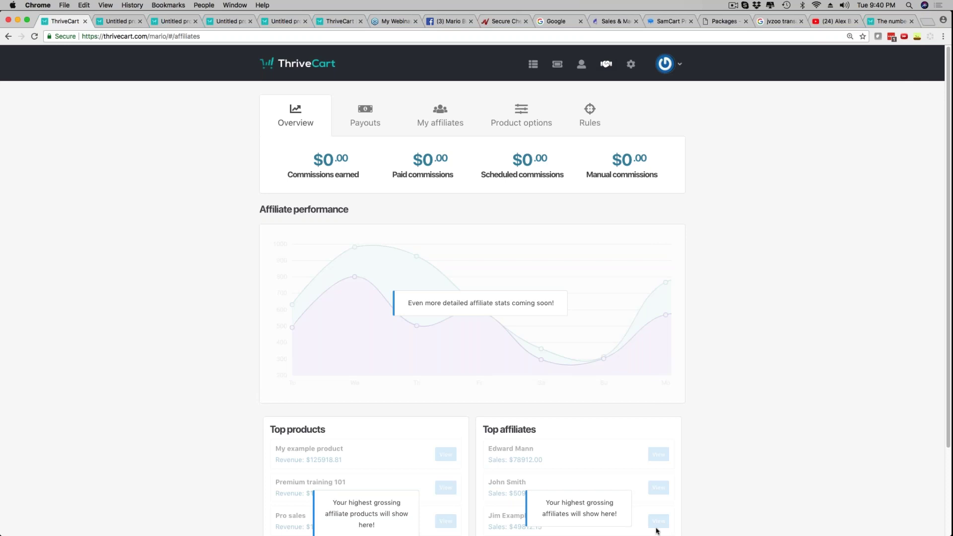
pyautogui.moveTo(655, 534)
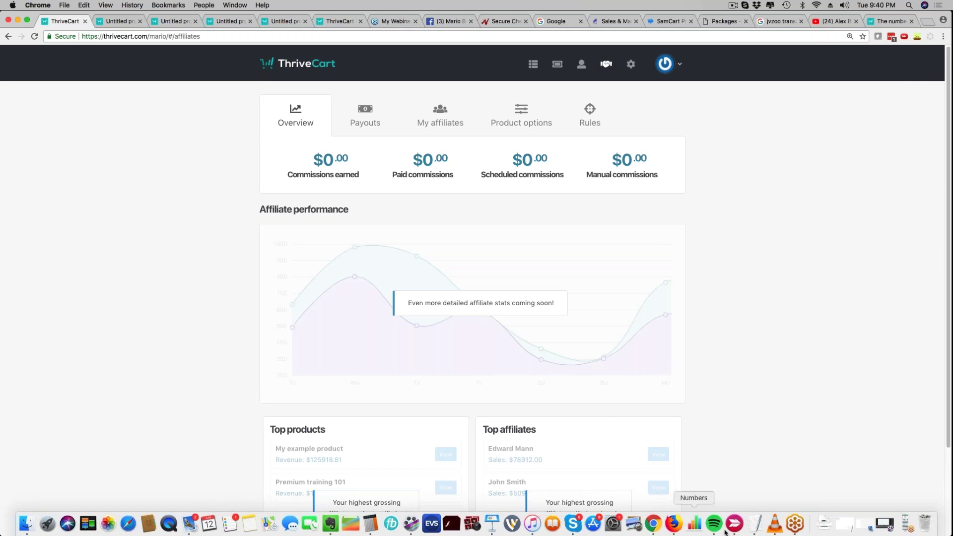
# Switch from Chrome to Keynote's slide 43 with the mariobrown.com/lifetime link
pyautogui.click(794, 525)
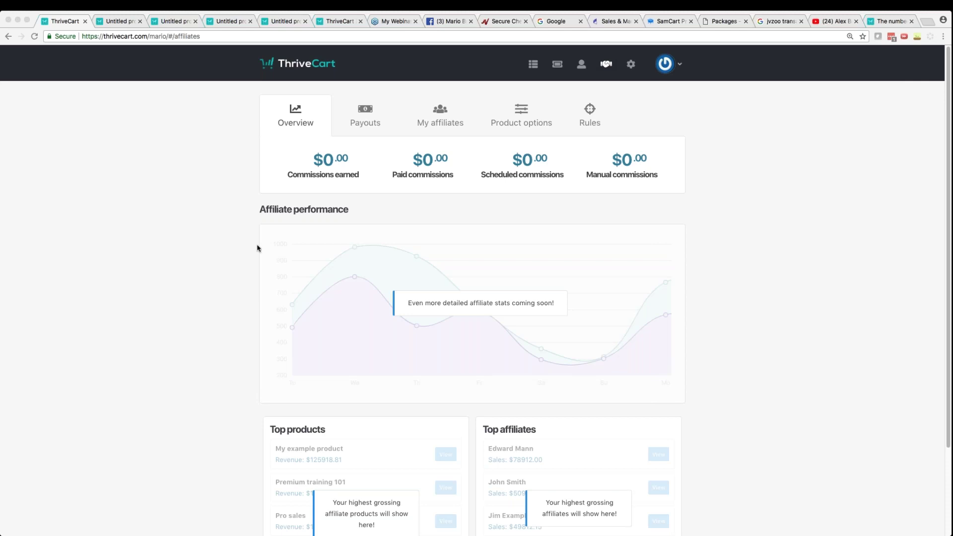
pyautogui.click(142, 219)
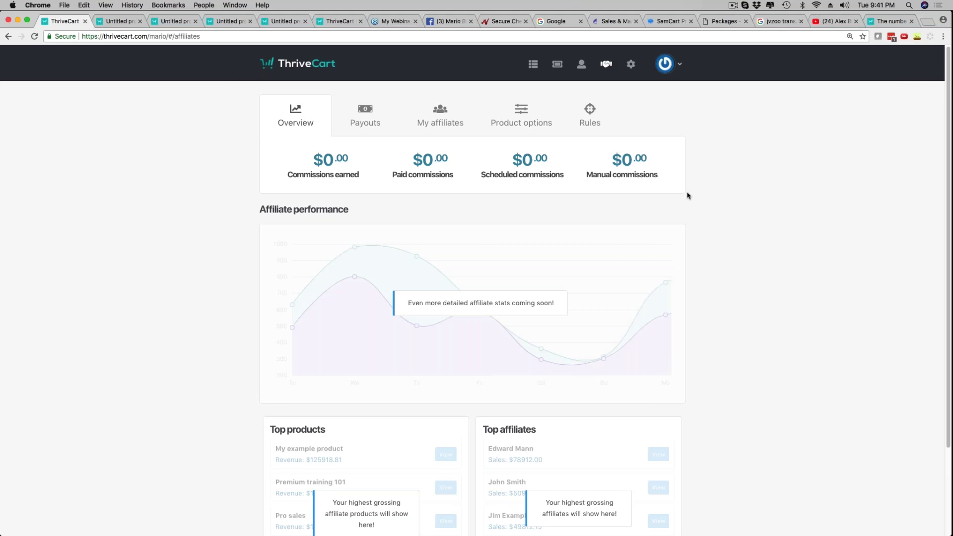
pyautogui.moveTo(715, 526)
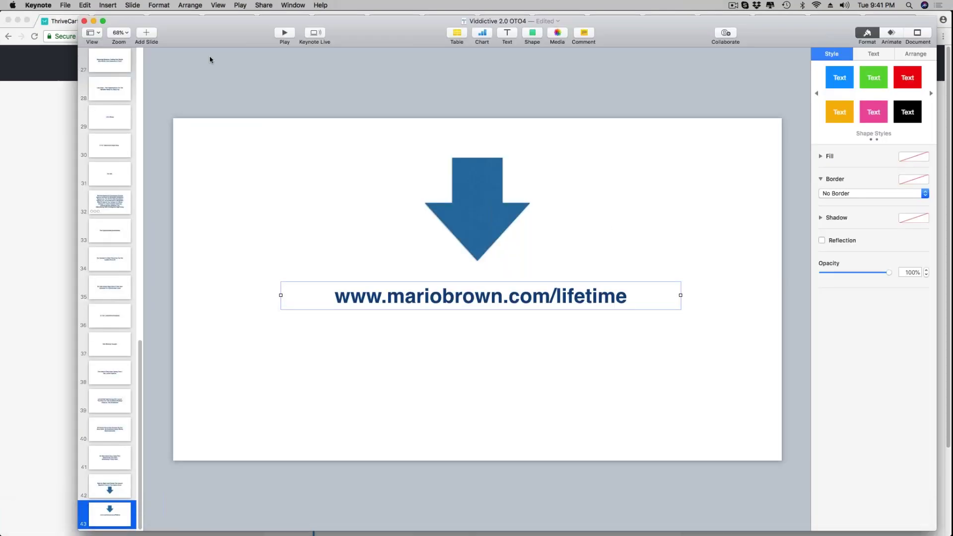
# Play slide 43 full screen, exit the show, and select the mariobrown.com/lifetime address
pyautogui.click(281, 37)
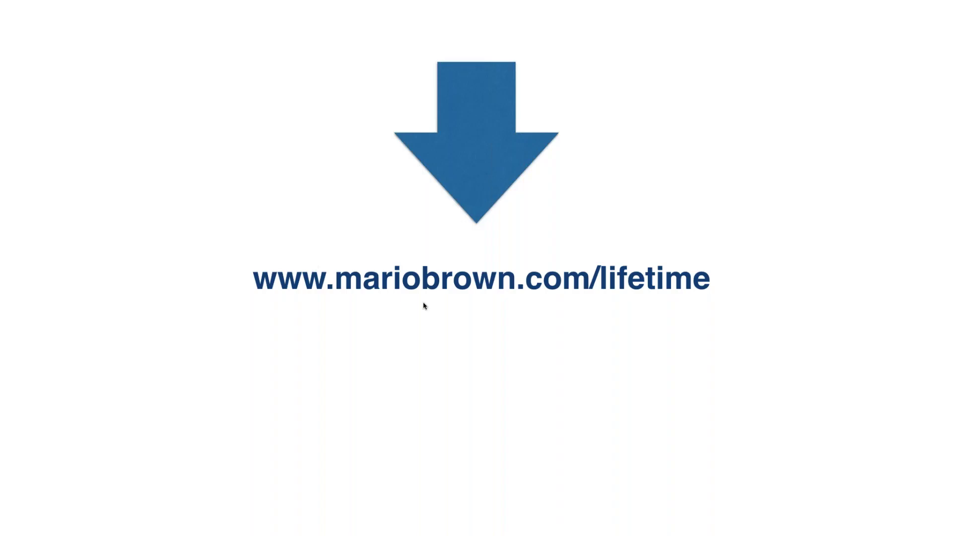
pyautogui.press('Escape')
pyautogui.doubleClick(371, 289)
pyautogui.moveTo(336, 297); pyautogui.dragTo(629, 300)
pyautogui.press('super+c')
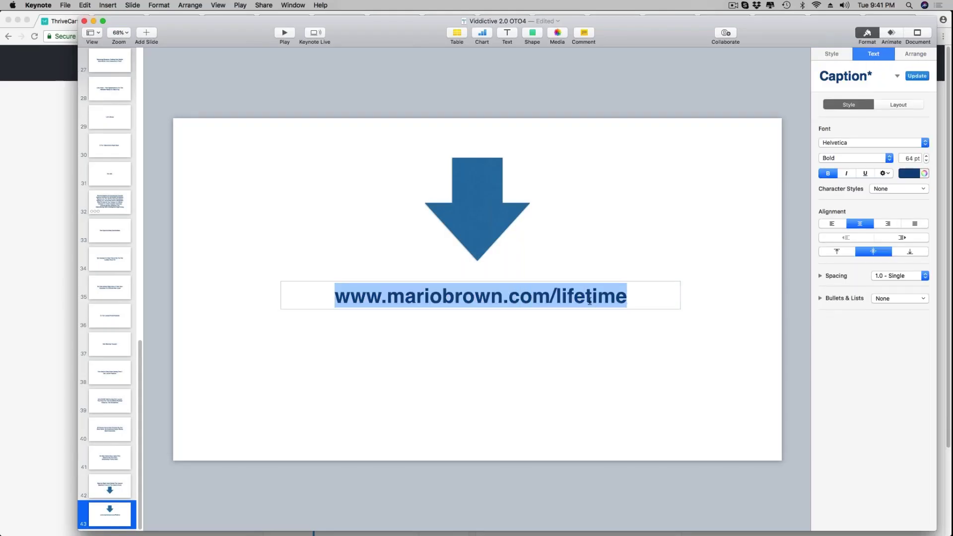
pyautogui.press('super+Tab')
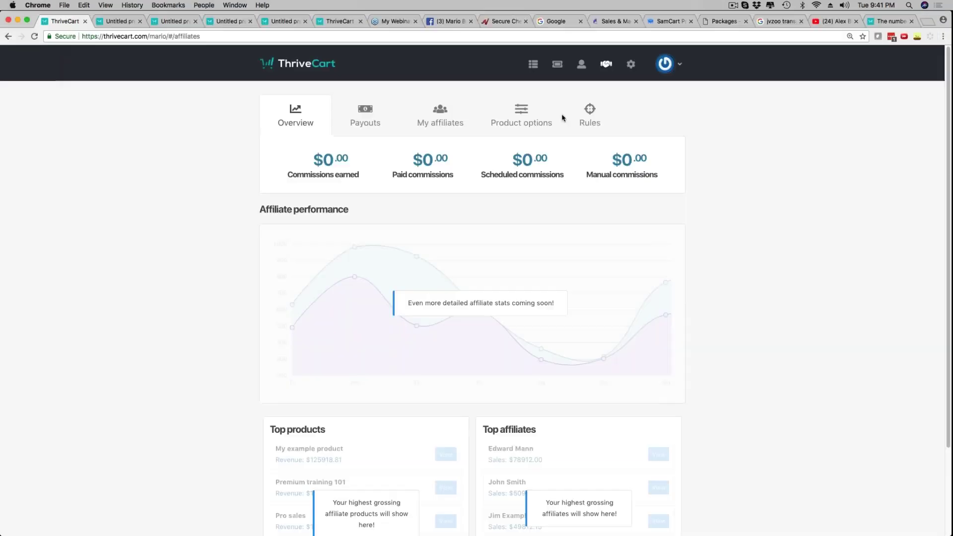
pyautogui.click(920, 23)
pyautogui.press('super+v')
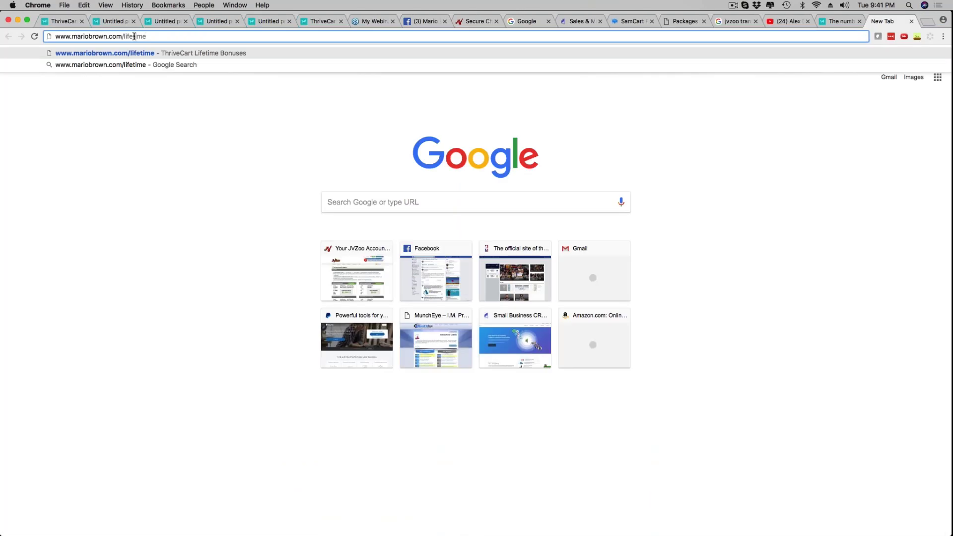
pyautogui.press('Return')
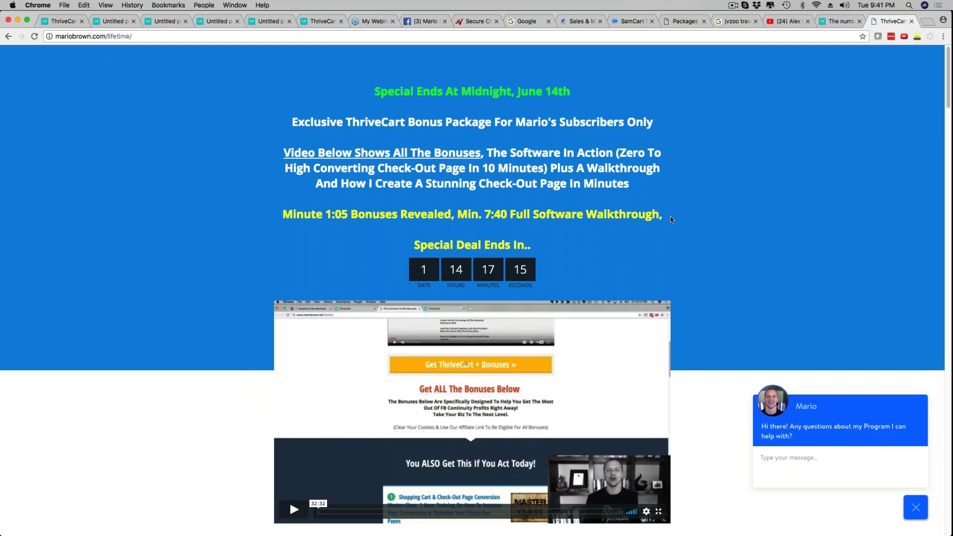
# Scroll to the orange Get ThriveCart + Bonuses button and 'Get ALL The Bonuses Below' section
pyautogui.scroll(-3, 670, 219)
pyautogui.scroll(-5, 670, 219)
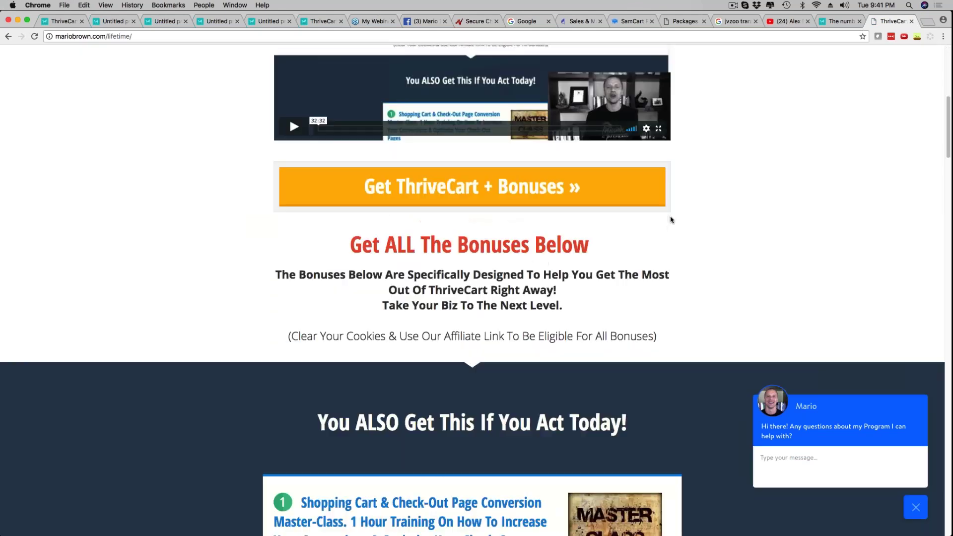
pyautogui.scroll(2, 670, 219)
pyautogui.moveTo(715, 528)
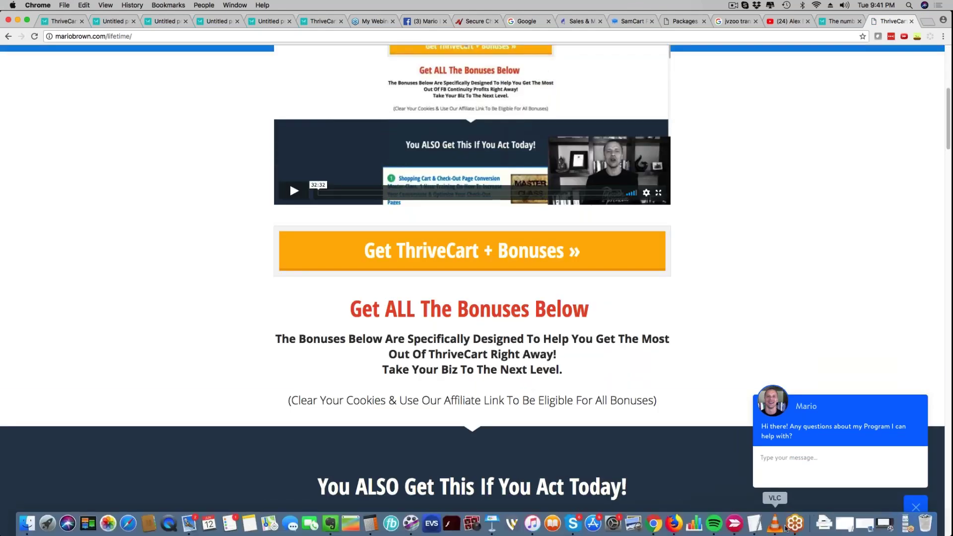
pyautogui.click(908, 524)
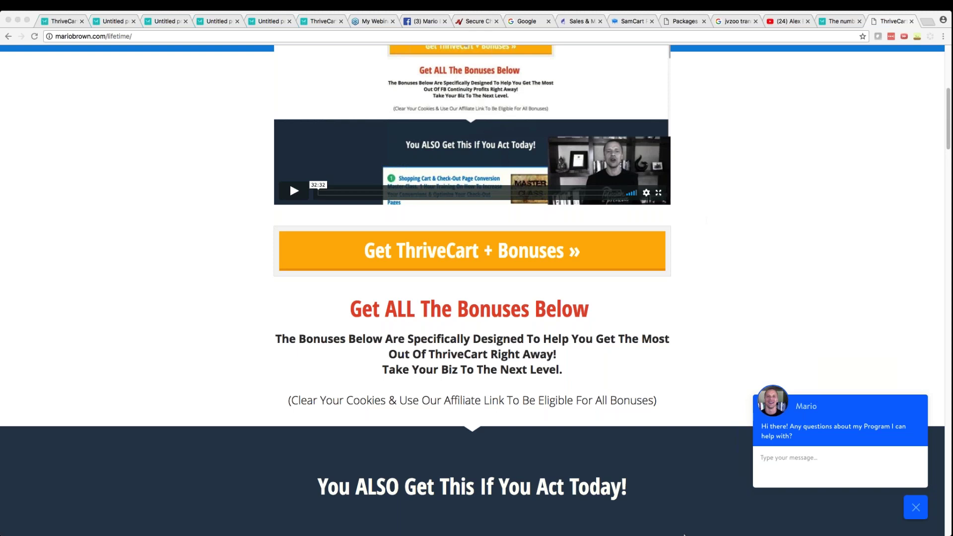
pyautogui.moveTo(685, 534)
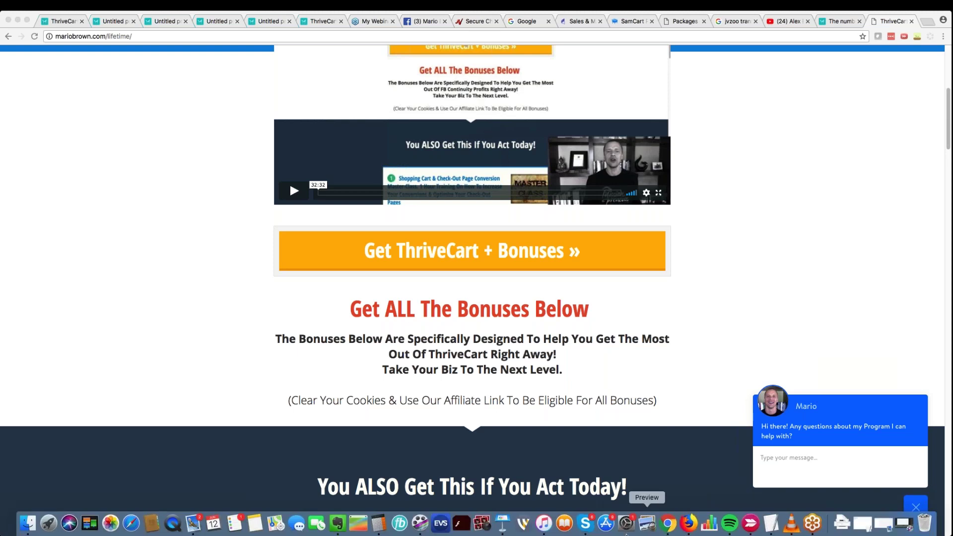
pyautogui.click(504, 522)
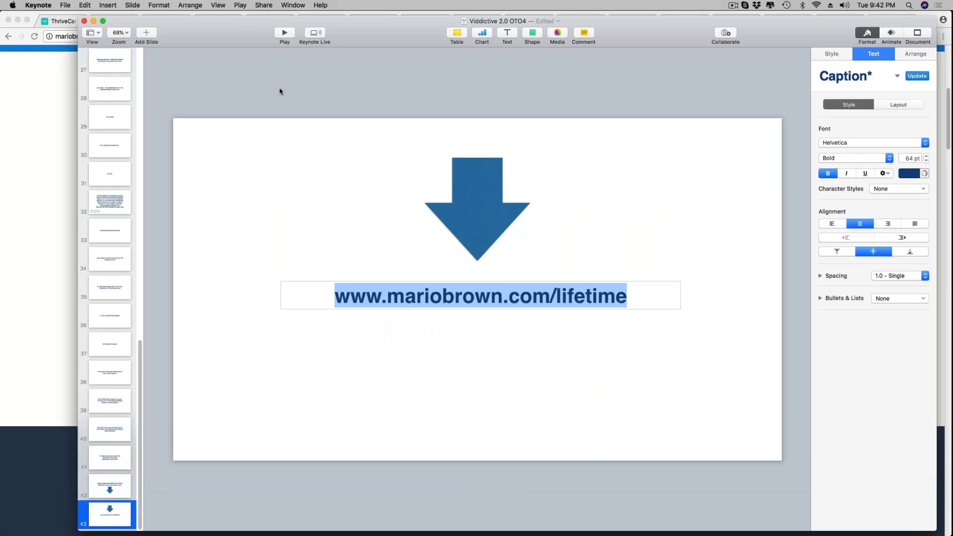
pyautogui.click(686, 180)
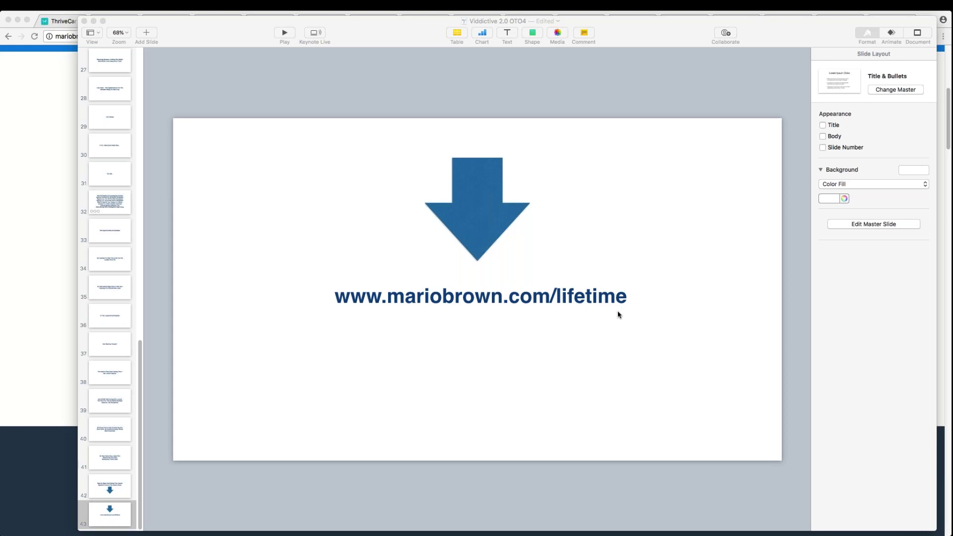
pyautogui.click(70, 275)
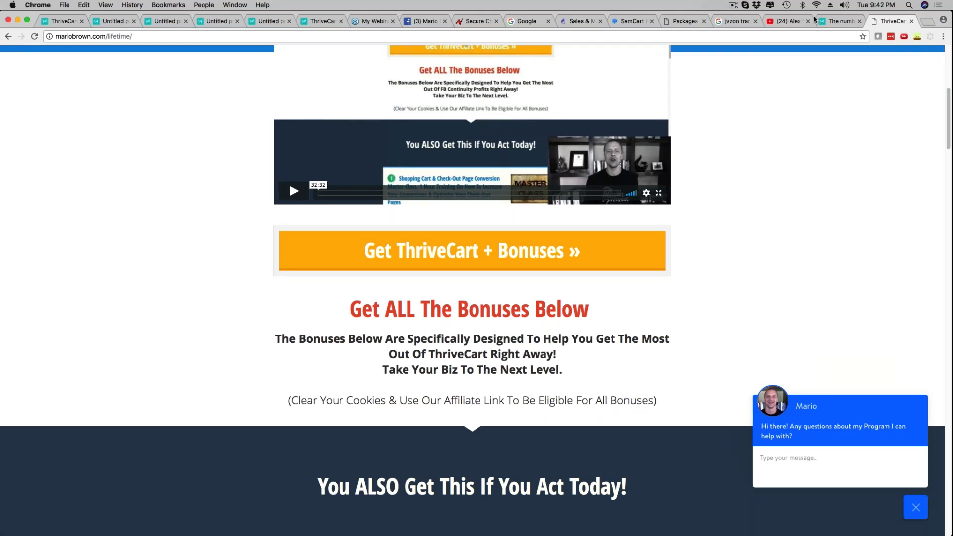
# Glance at the affiliates overview, then scroll through the ThriveCart special-offer checkout page
pyautogui.scroll(-2, 665, 263)
pyautogui.scroll(8, 654, 272)
pyautogui.scroll(-3, 653, 271)
pyautogui.scroll(3, 654, 271)
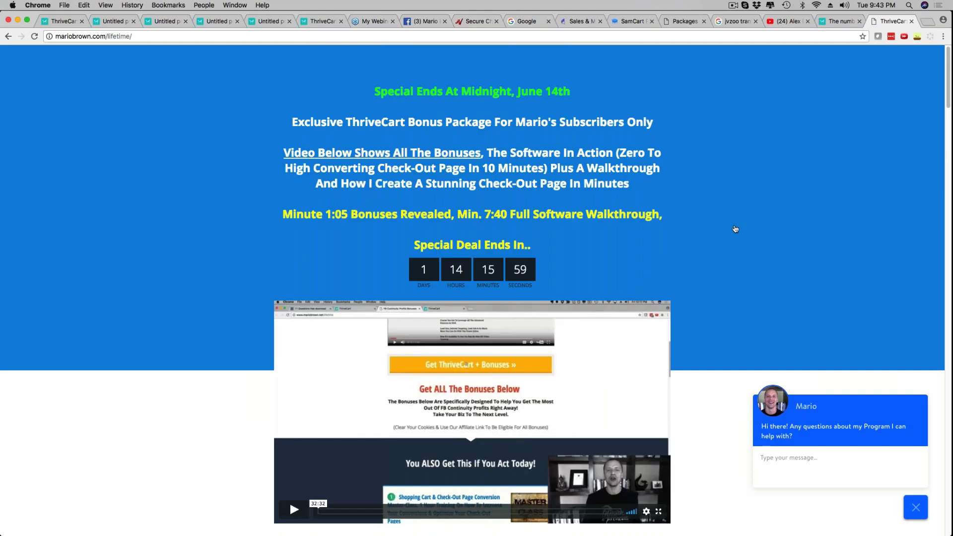
pyautogui.click(60, 26)
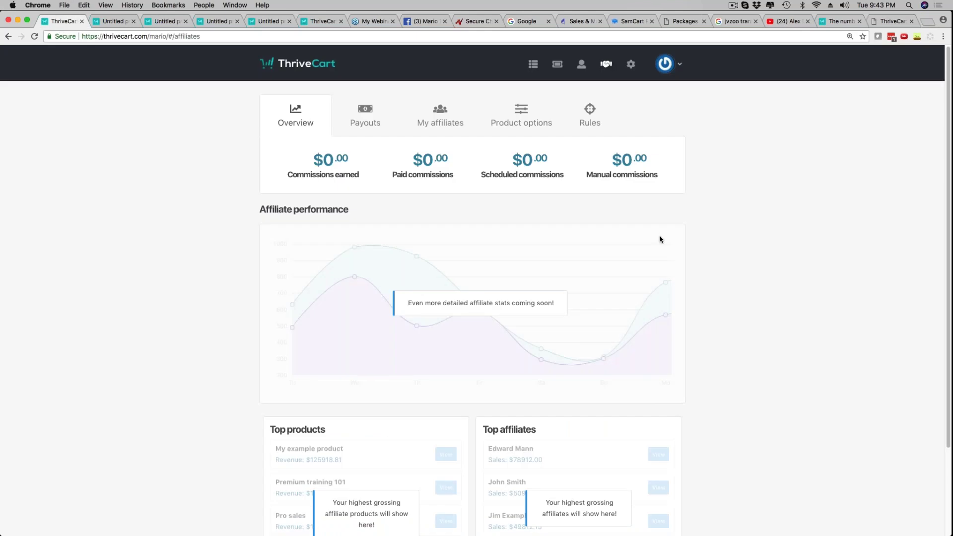
pyautogui.click(317, 22)
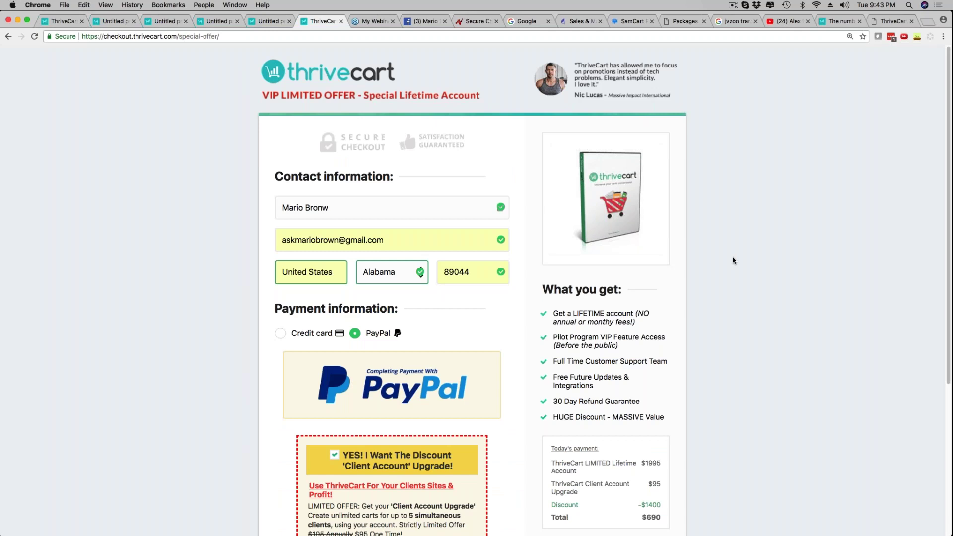
pyautogui.scroll(-5, 733, 260)
pyautogui.scroll(5, 728, 250)
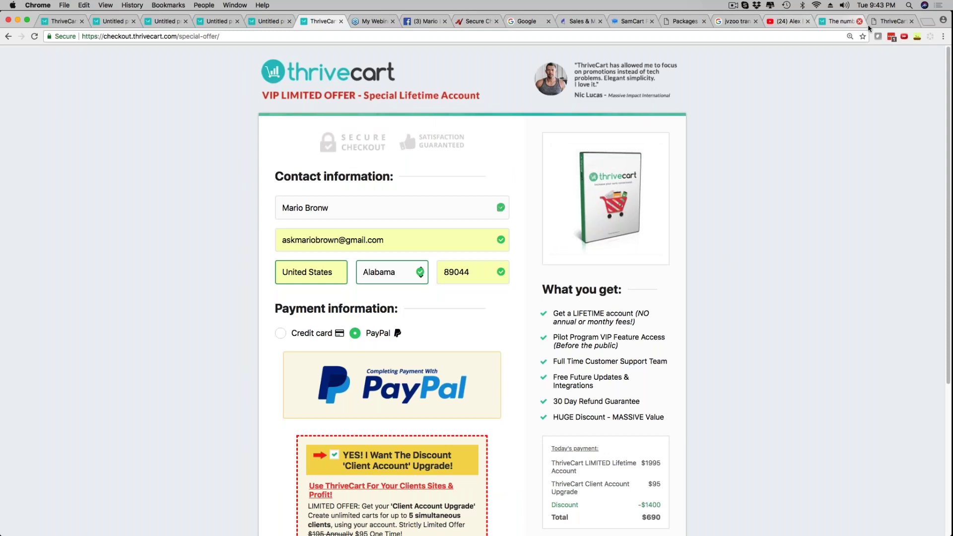
# Scroll the bonus page to bonus 1, the $297 Check-Out Page Conversion Master-Class
pyautogui.click(889, 21)
pyautogui.scroll(-3, 472, 298)
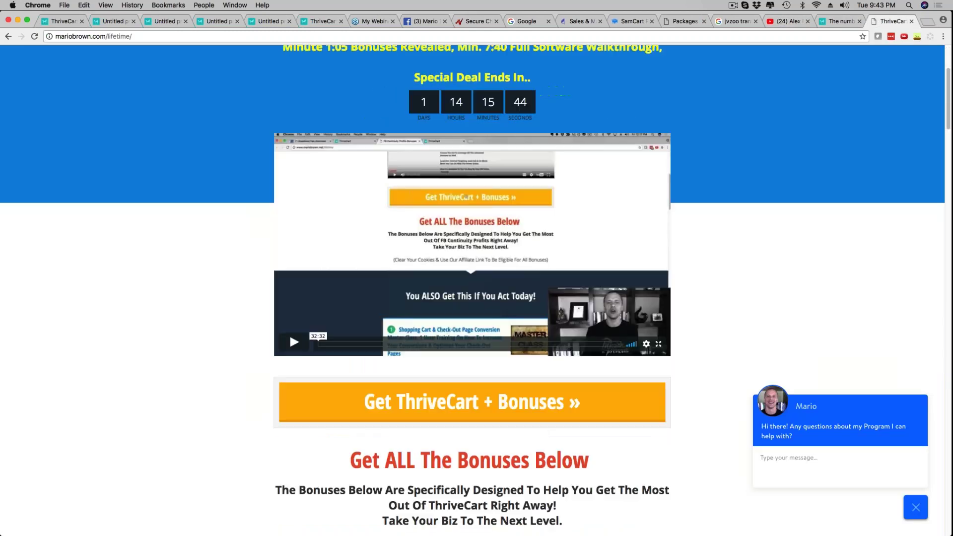
pyautogui.scroll(-10, 290, 332)
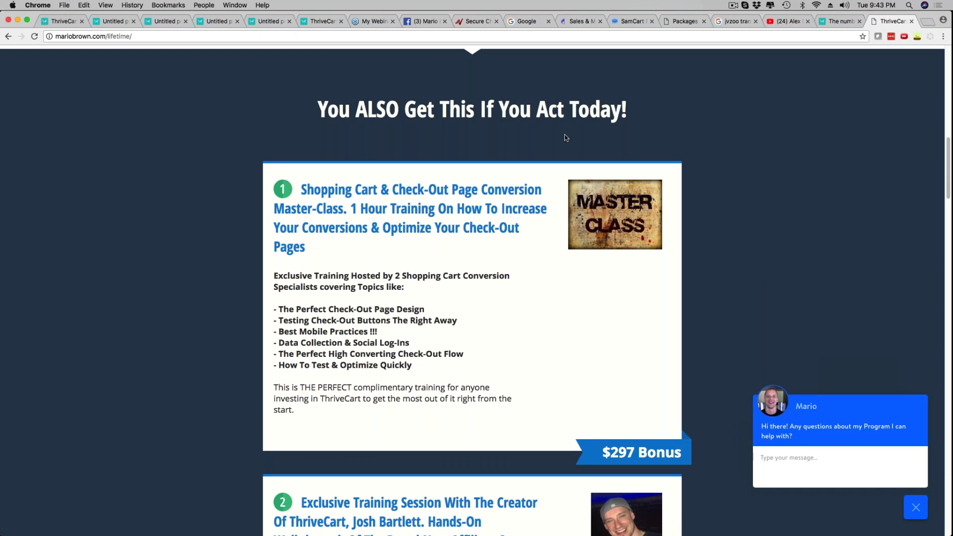
pyautogui.click(320, 20)
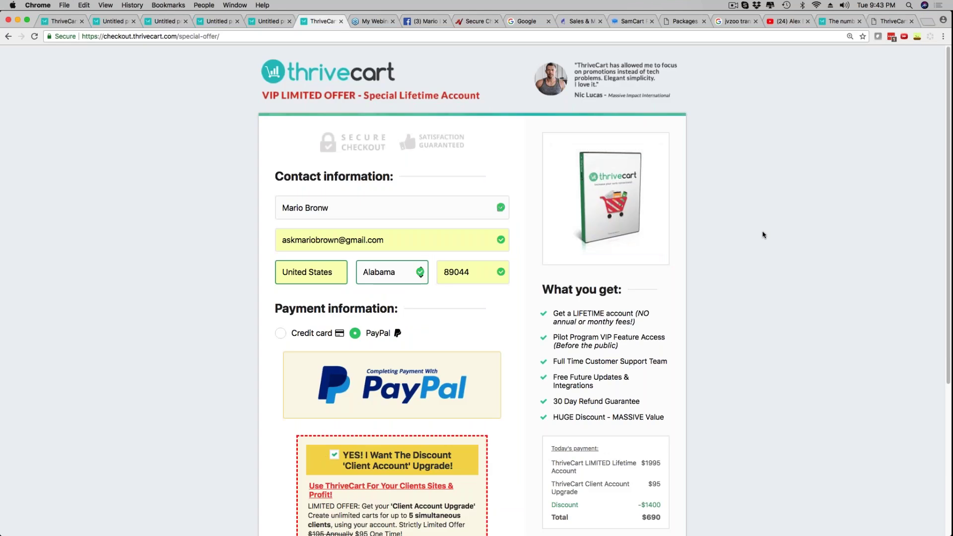
pyautogui.scroll(-5, 549, 241)
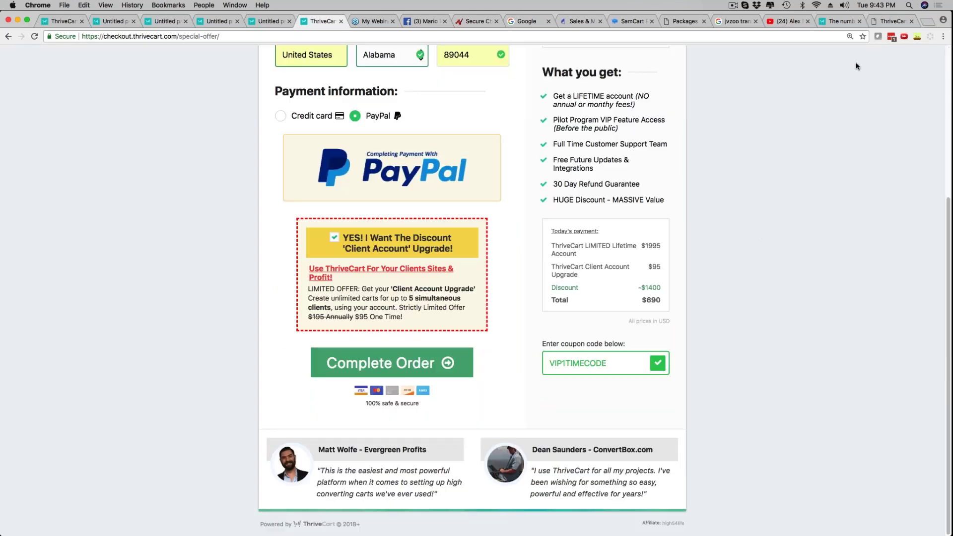
pyautogui.click(891, 22)
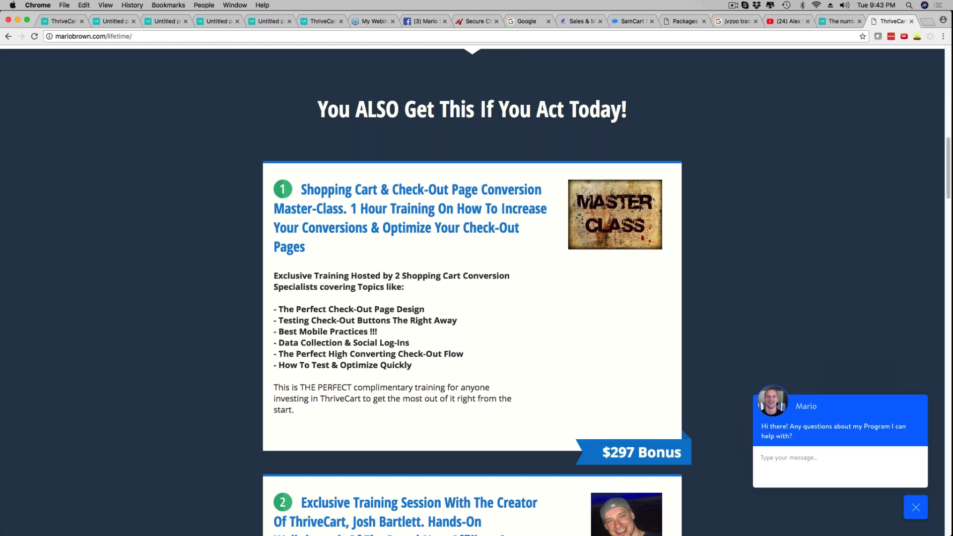
# Highlight each master-class topic, from Perfect Check-Out Page Design to Test & Optimize Quickly, then all six
pyautogui.moveTo(283, 309); pyautogui.dragTo(424, 310)
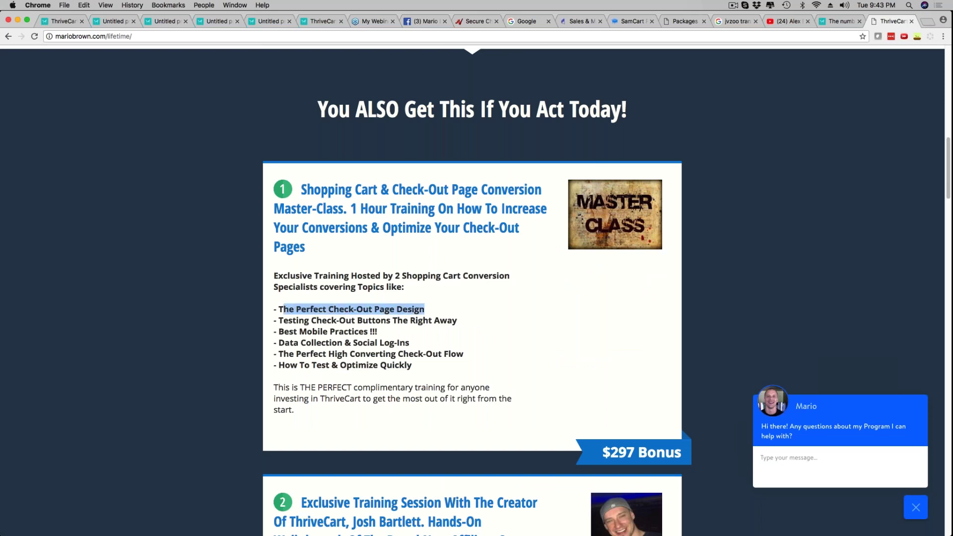
pyautogui.moveTo(283, 320); pyautogui.dragTo(455, 322)
pyautogui.moveTo(289, 332); pyautogui.dragTo(377, 332)
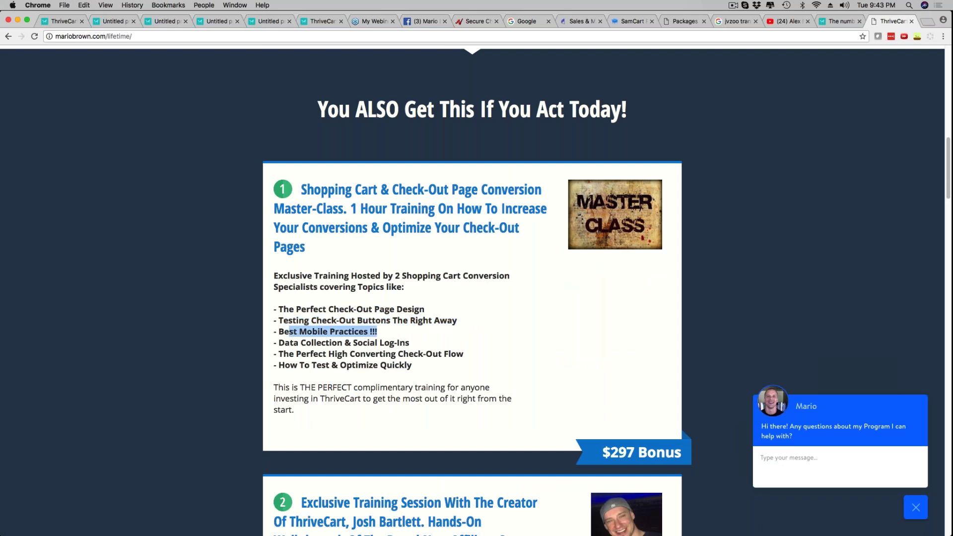
pyautogui.moveTo(280, 344); pyautogui.dragTo(409, 343)
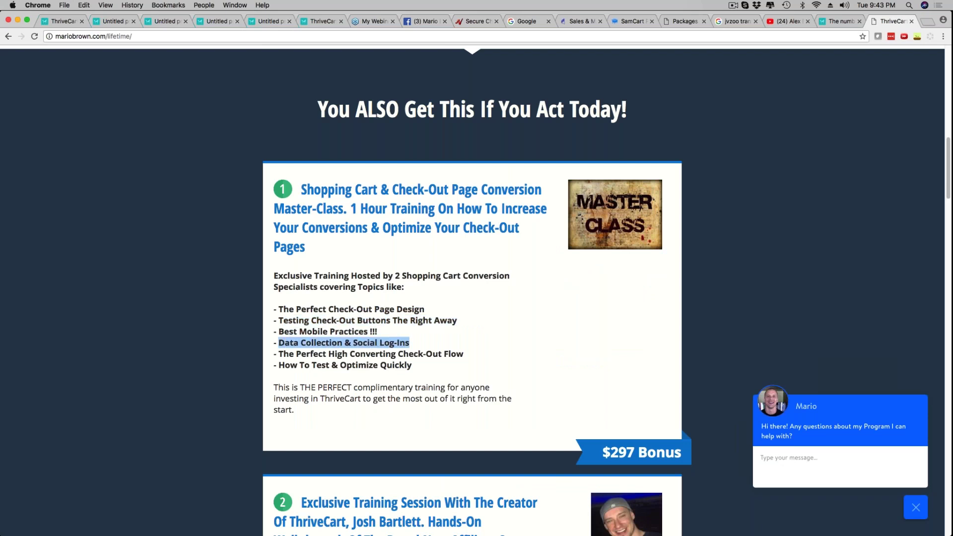
pyautogui.moveTo(289, 354); pyautogui.dragTo(464, 354)
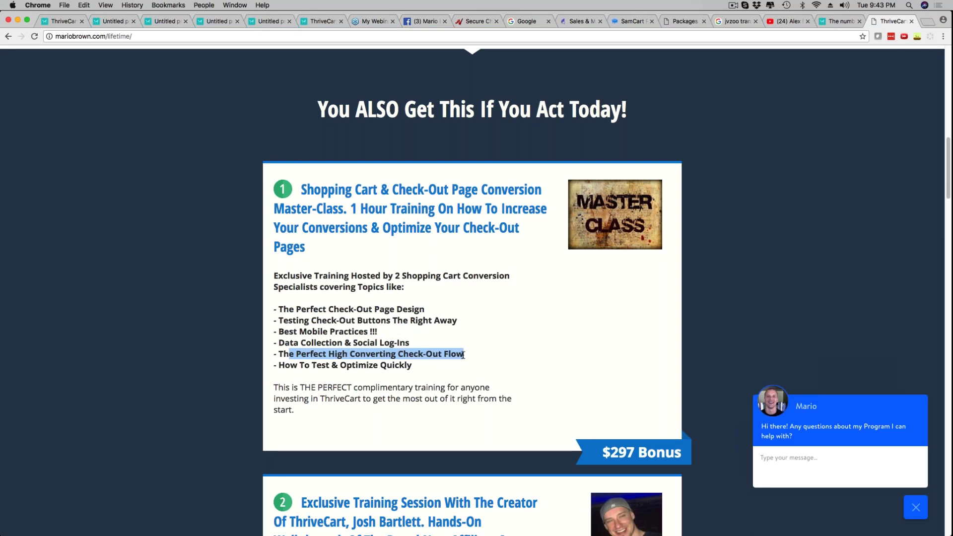
pyautogui.moveTo(281, 366); pyautogui.dragTo(281, 312)
pyautogui.click(415, 369)
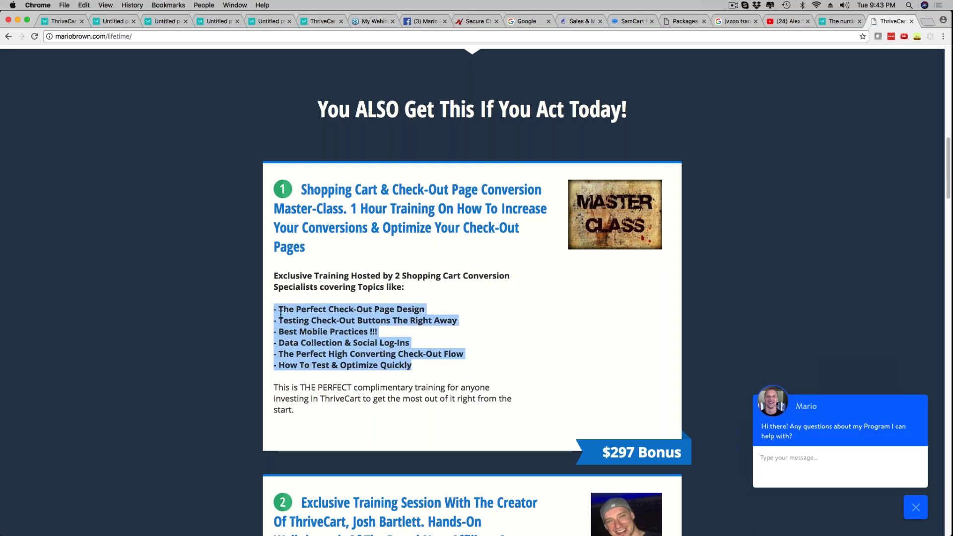